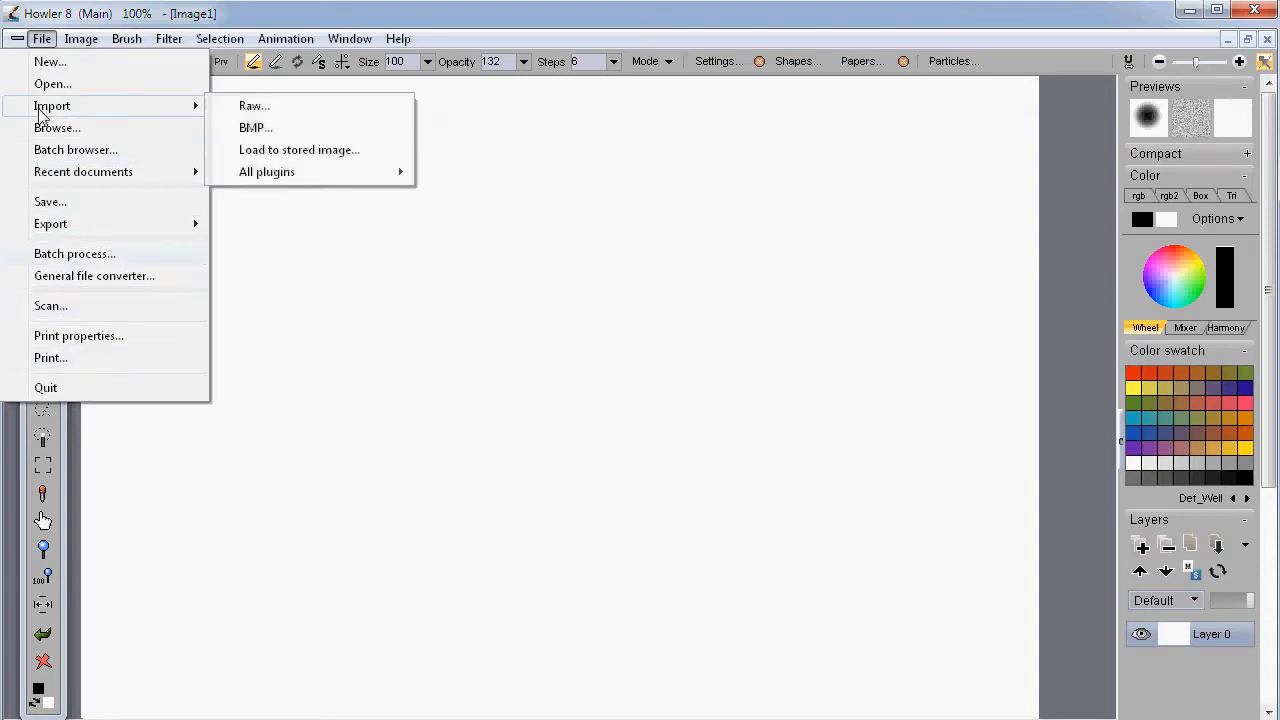
# - Render plasma noise over the blank canvas, trying the RGB colour mode before choosing HSV
pyautogui.moveTo(80, 40)
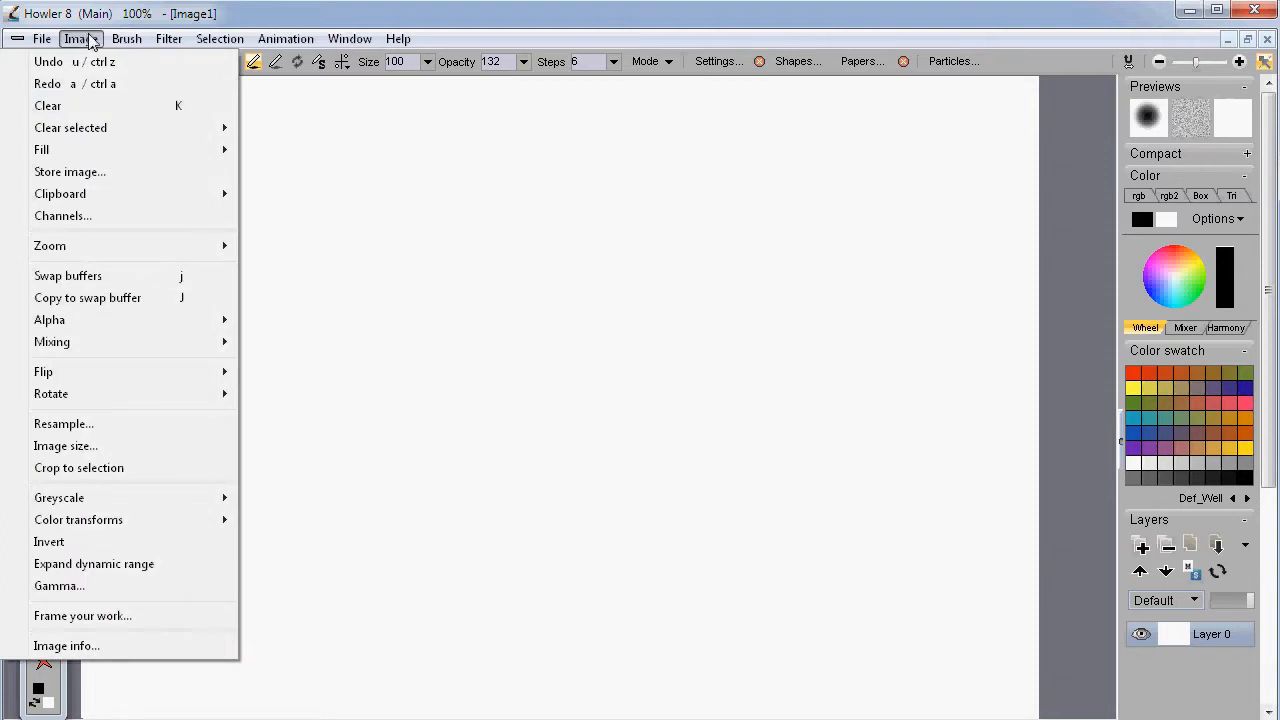
pyautogui.moveTo(170, 40)
pyautogui.moveTo(155, 312)
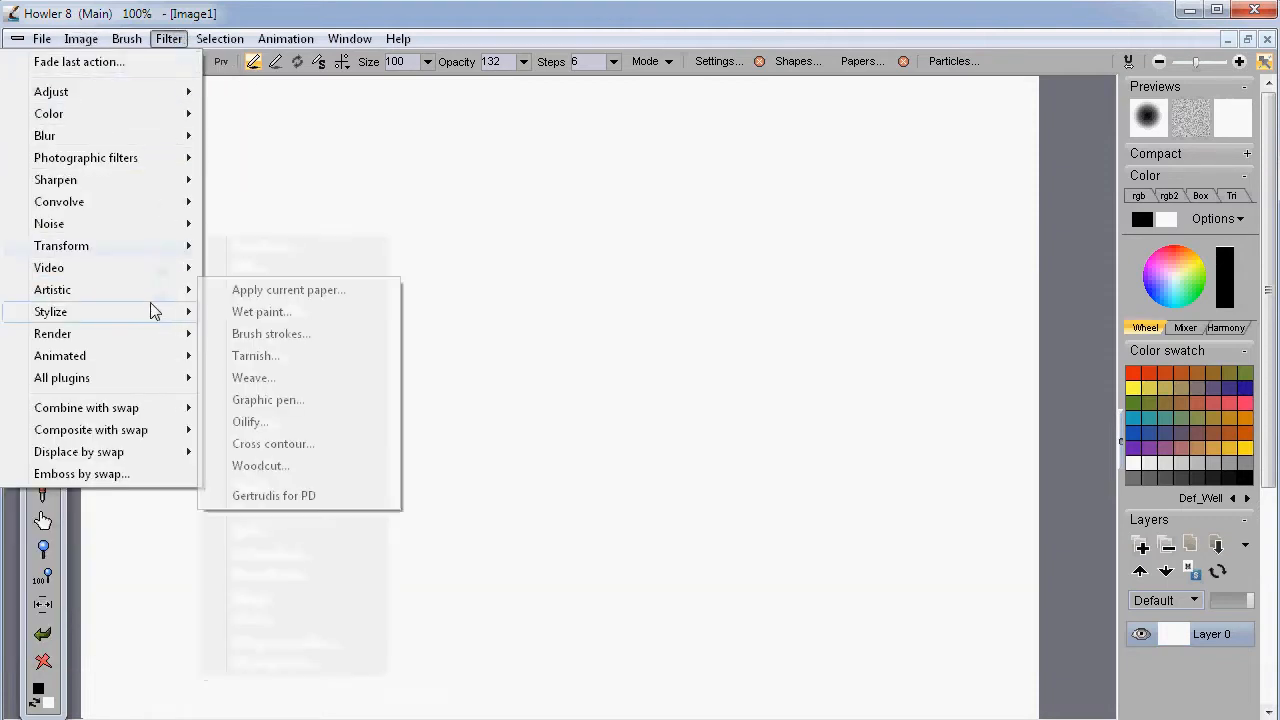
pyautogui.moveTo(150, 334)
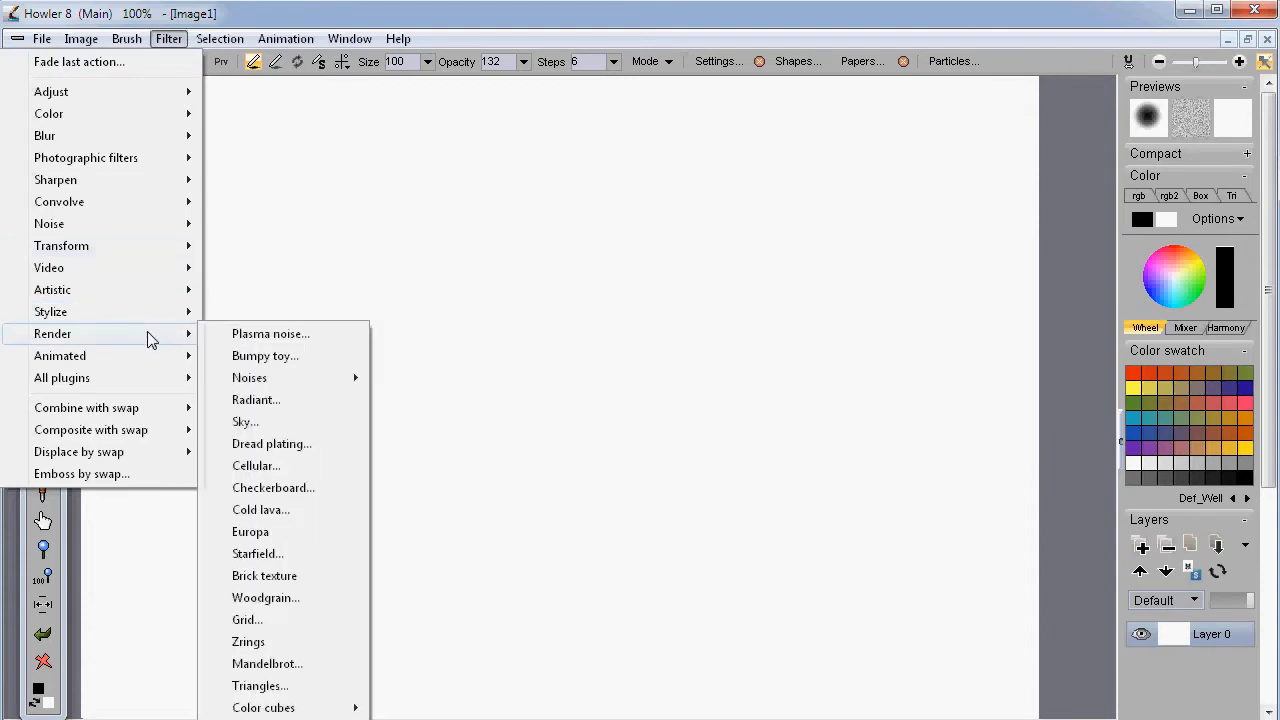
pyautogui.click(270, 334)
pyautogui.click(687, 375)
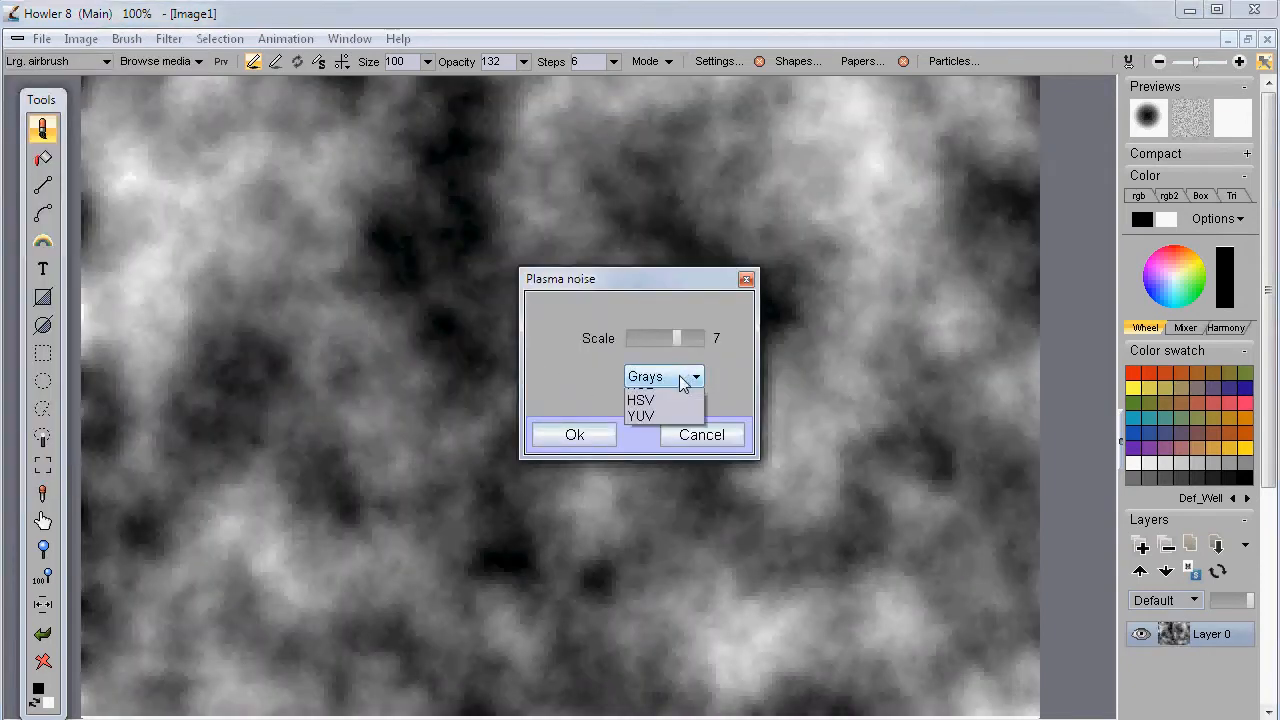
pyautogui.click(661, 413)
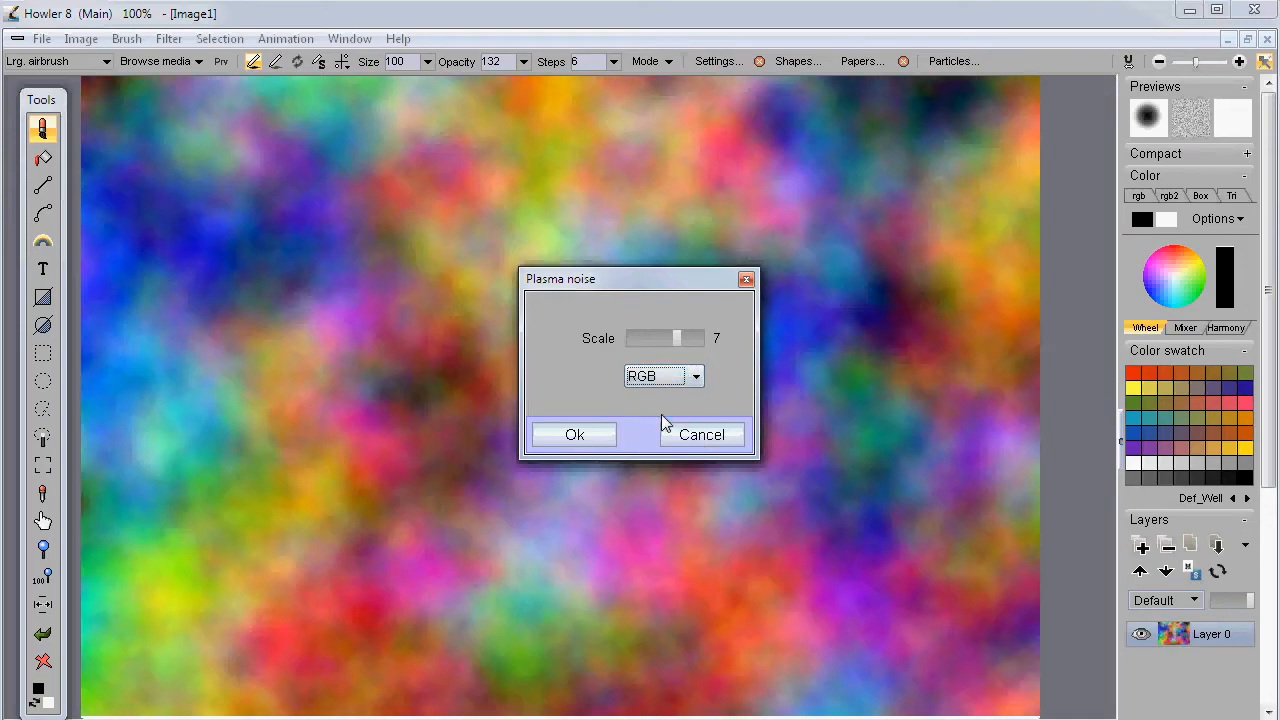
pyautogui.click(686, 377)
pyautogui.click(675, 436)
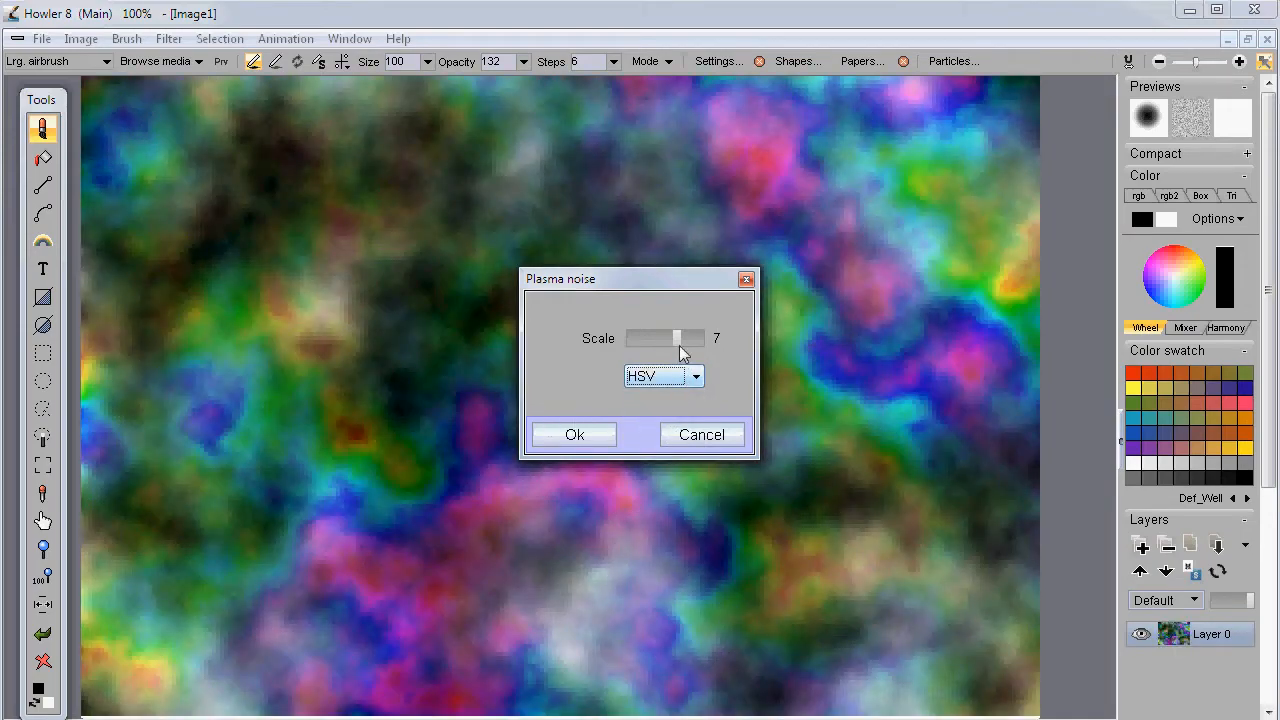
# - Regenerate the HSV plasma pattern several times at scale 7 and apply it to the image
pyautogui.moveTo(683, 337); pyautogui.dragTo(669, 338)
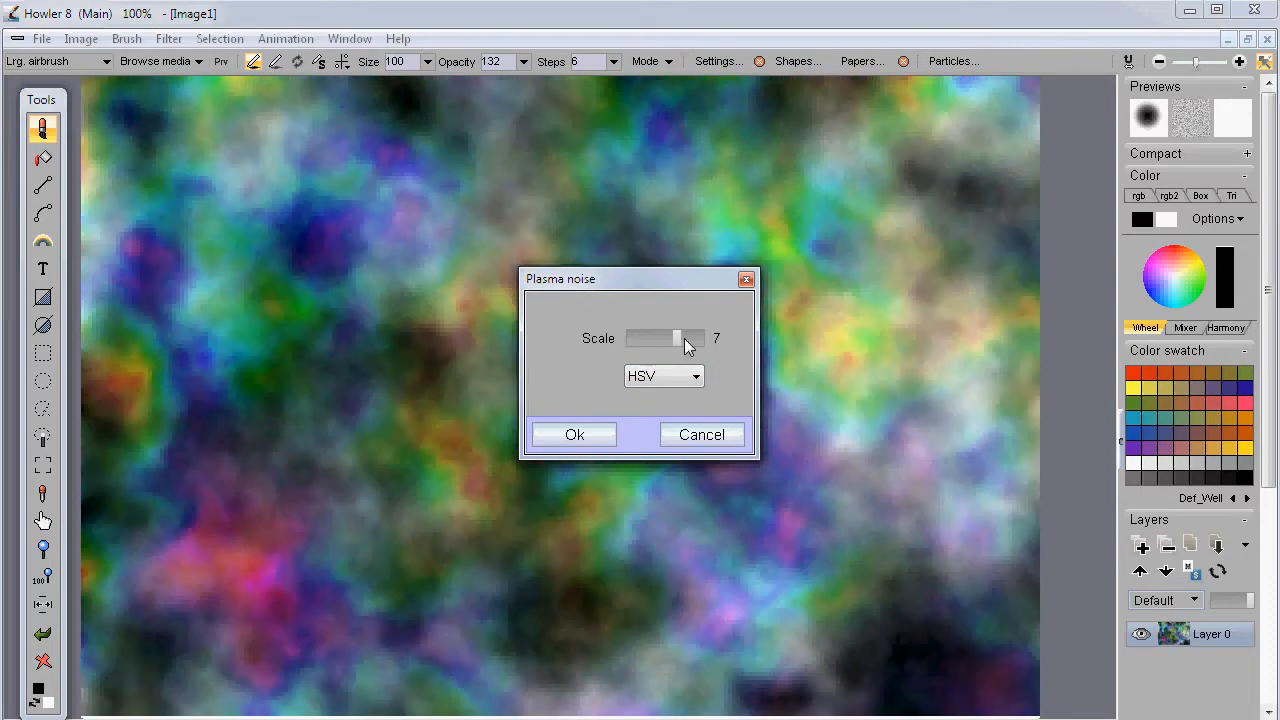
pyautogui.click(683, 336)
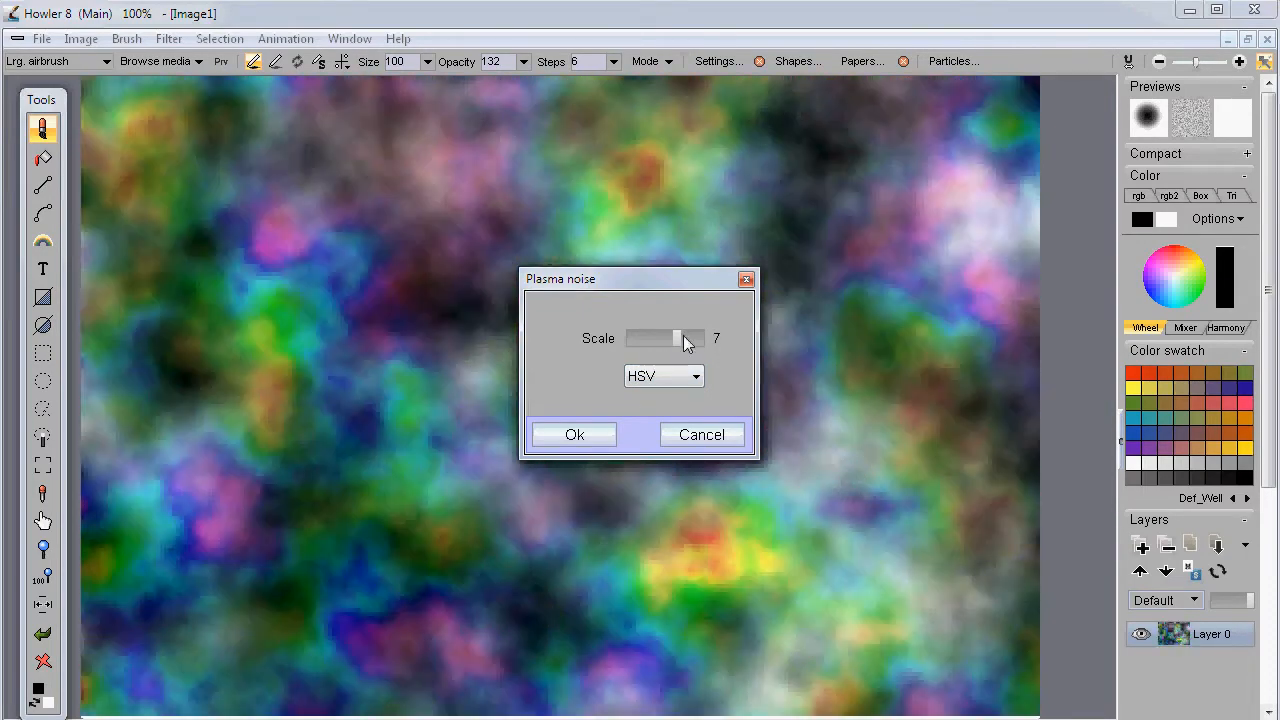
pyautogui.click(683, 338)
pyautogui.click(575, 434)
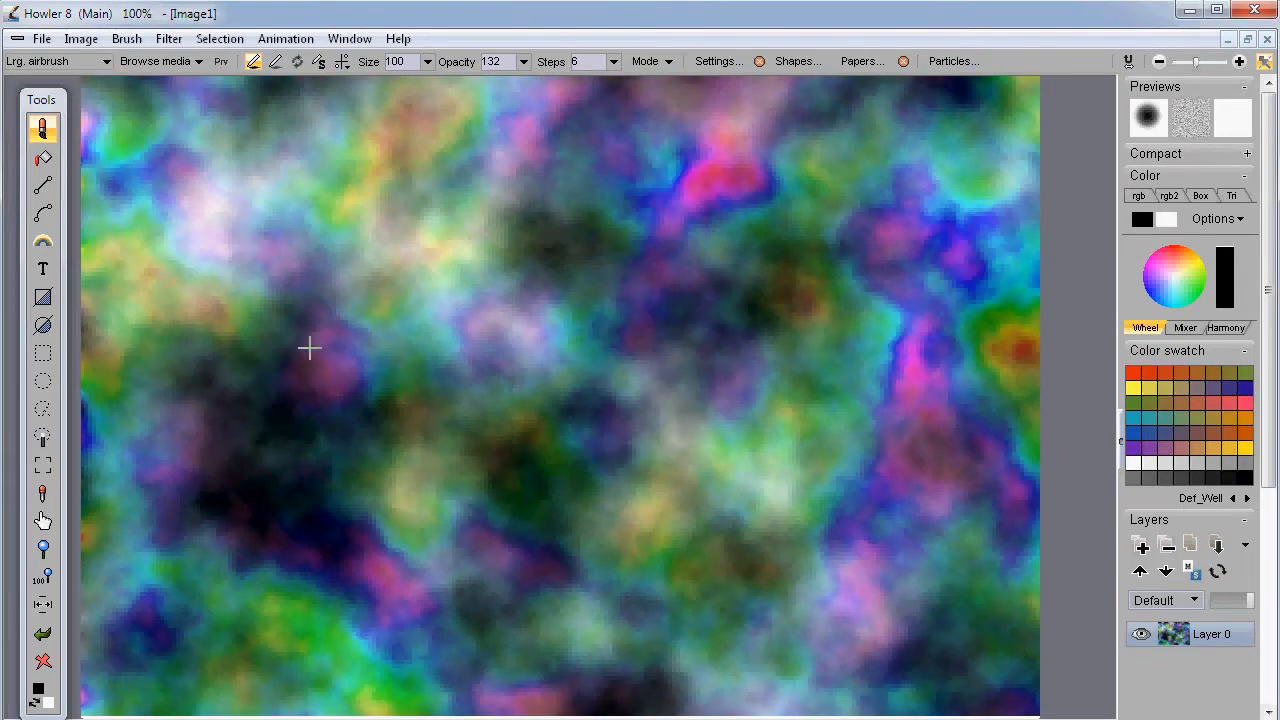
# - Convert the plasma image to greyscale with the Average method
pyautogui.click(81, 39)
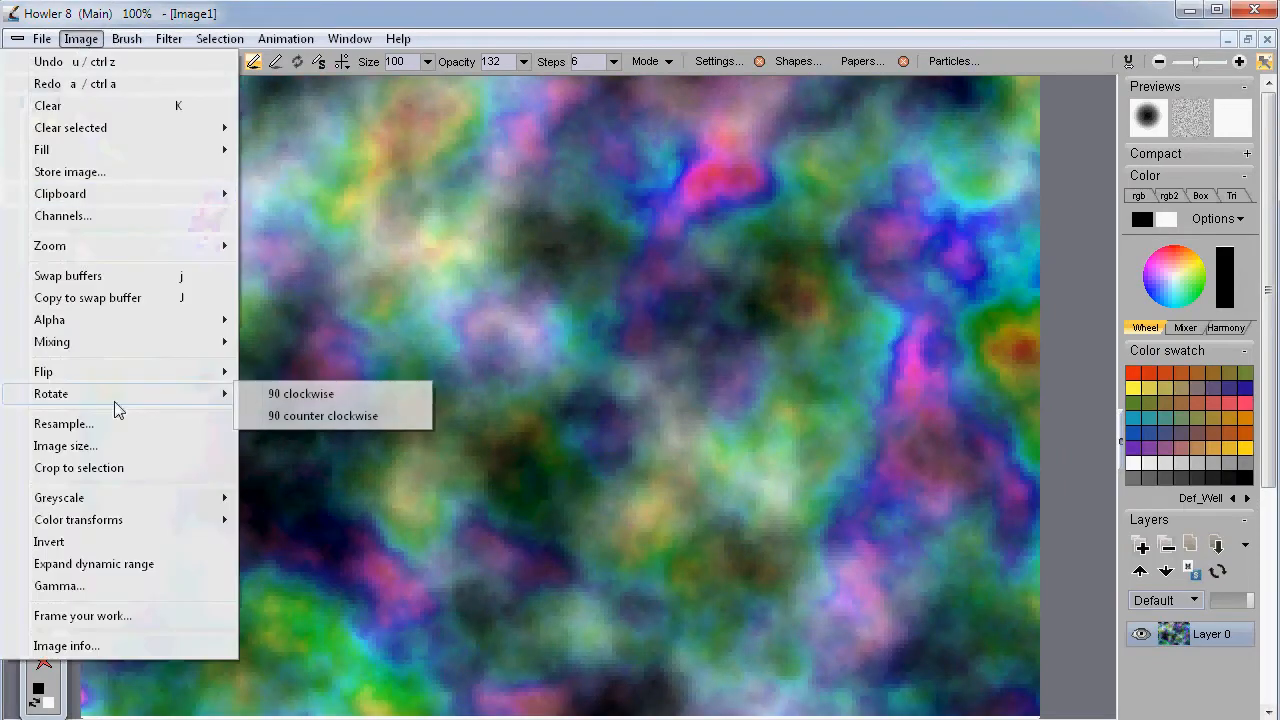
pyautogui.moveTo(103, 500)
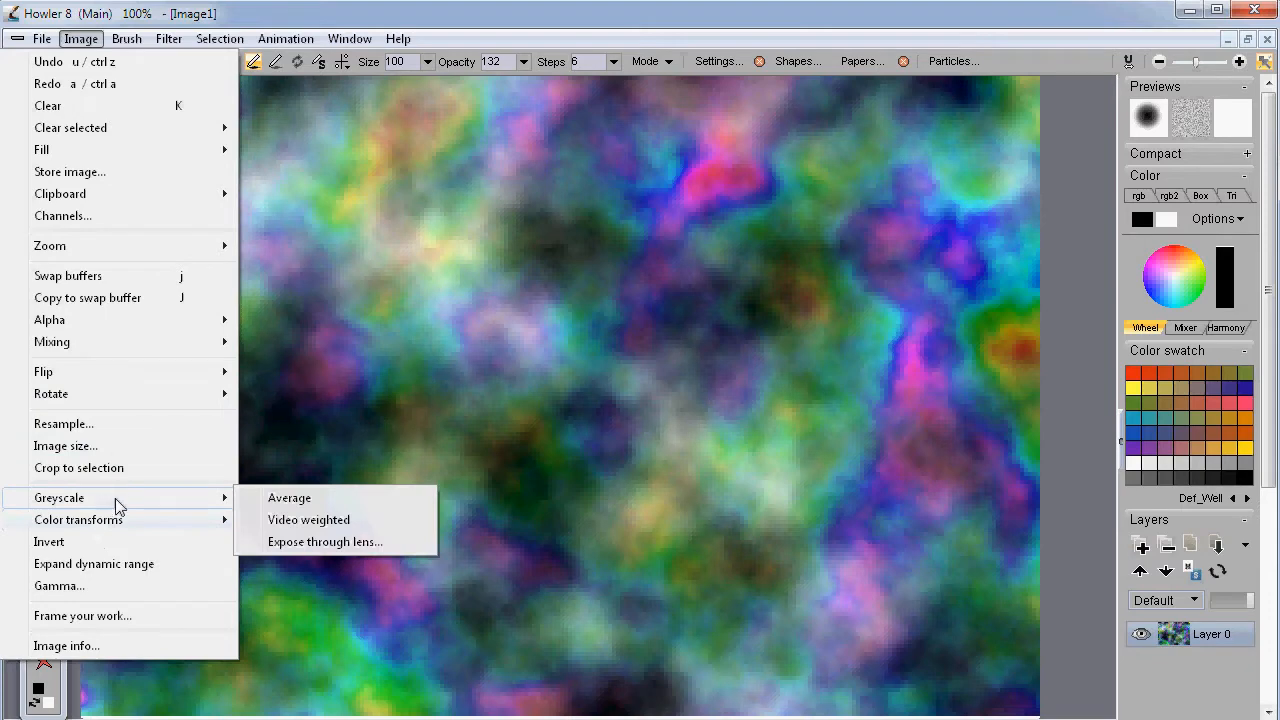
pyautogui.click(300, 497)
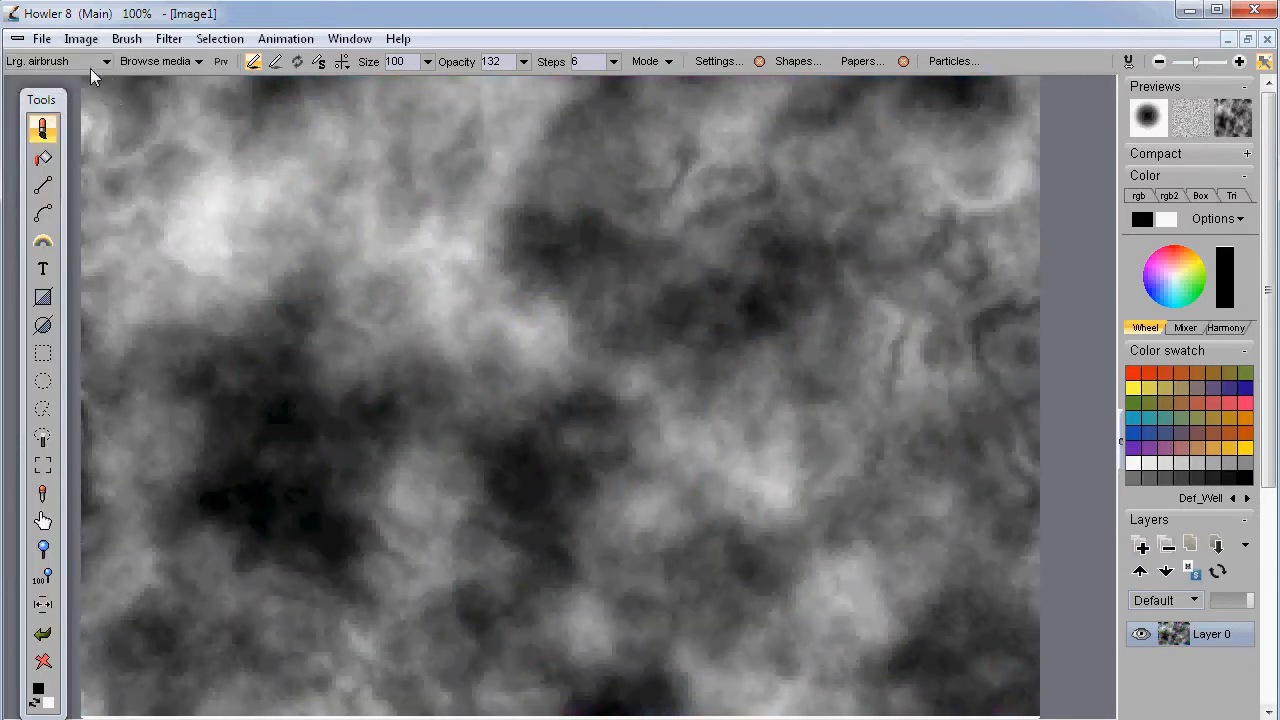
# - Partially reverse the greyscale conversion with Interactive undo, bringing back muted colours
pyautogui.click(1130, 61)
pyautogui.moveTo(1184, 118); pyautogui.dragTo(1080, 120)
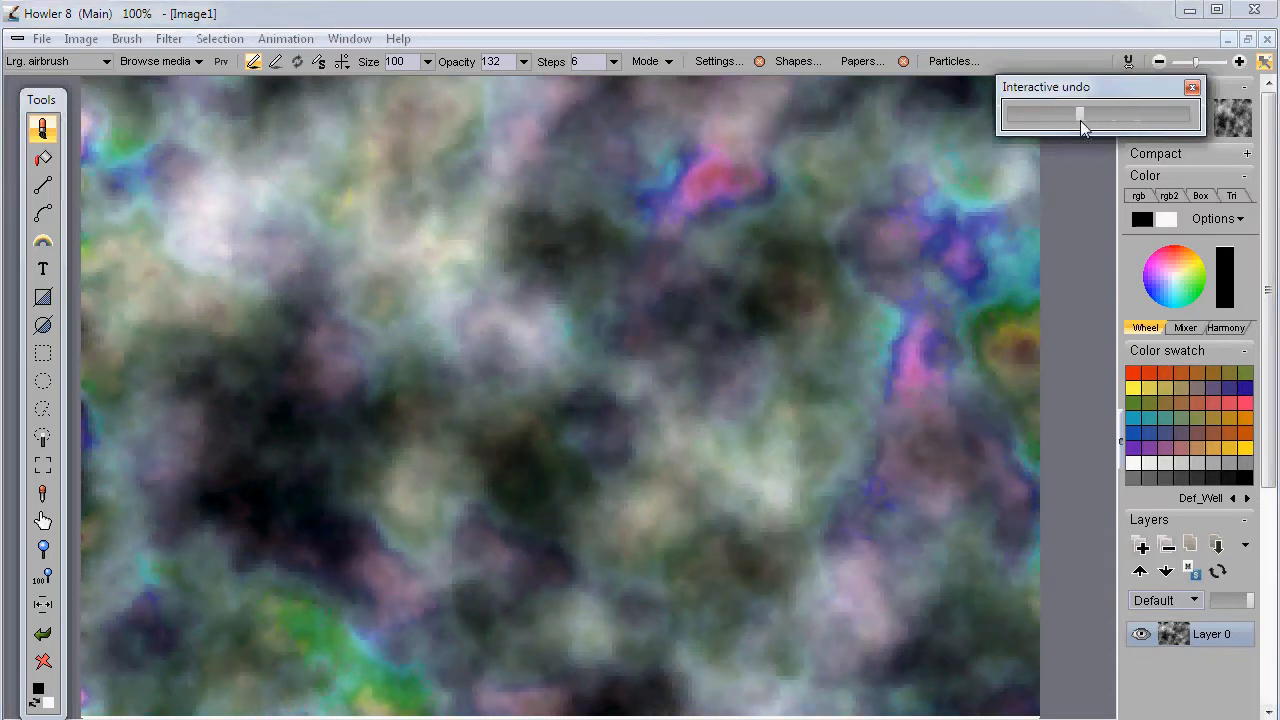
pyautogui.click(1191, 88)
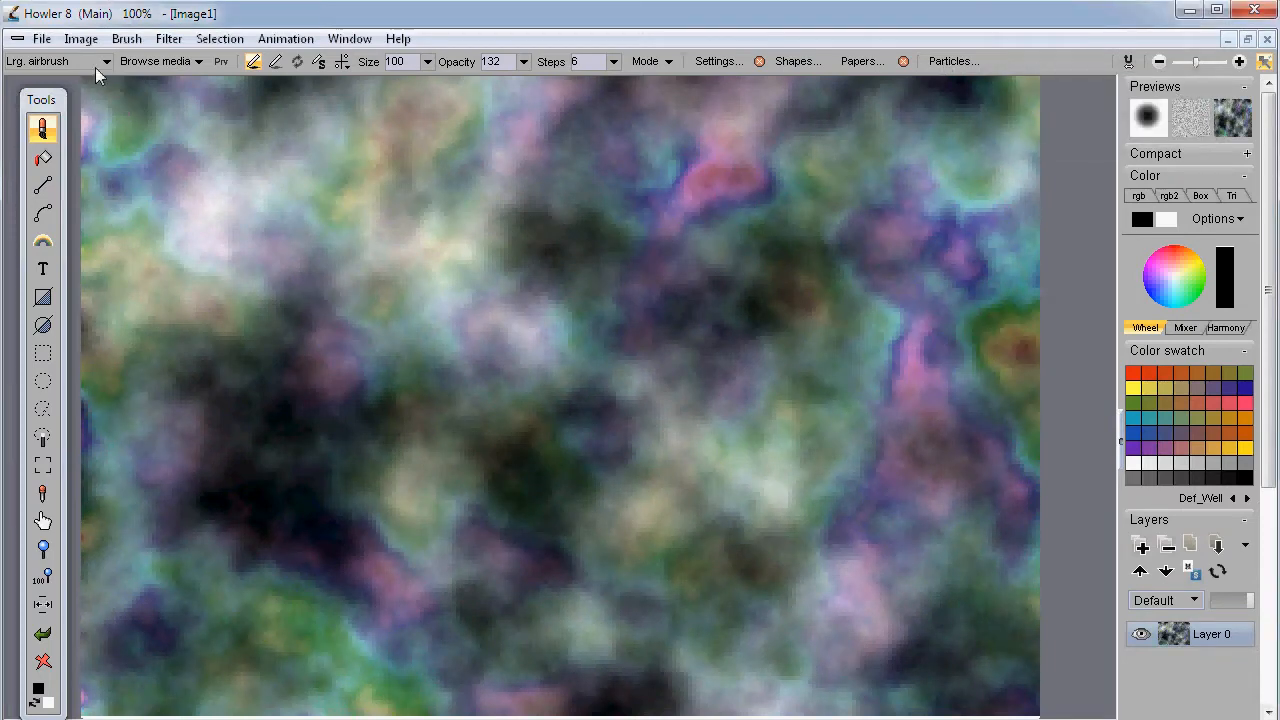
# - Store a copy of the current image and place its floating thumbnail over the canvas
pyautogui.click(84, 42)
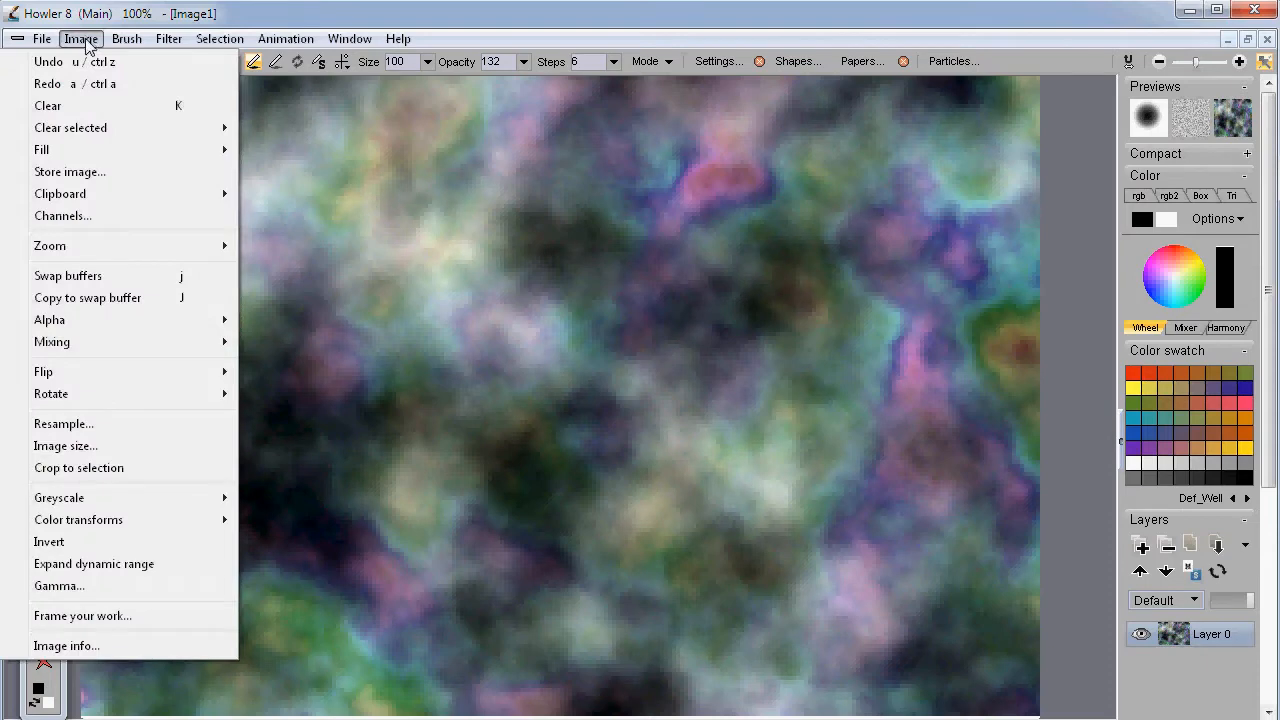
pyautogui.click(82, 174)
pyautogui.moveTo(204, 106); pyautogui.dragTo(987, 108)
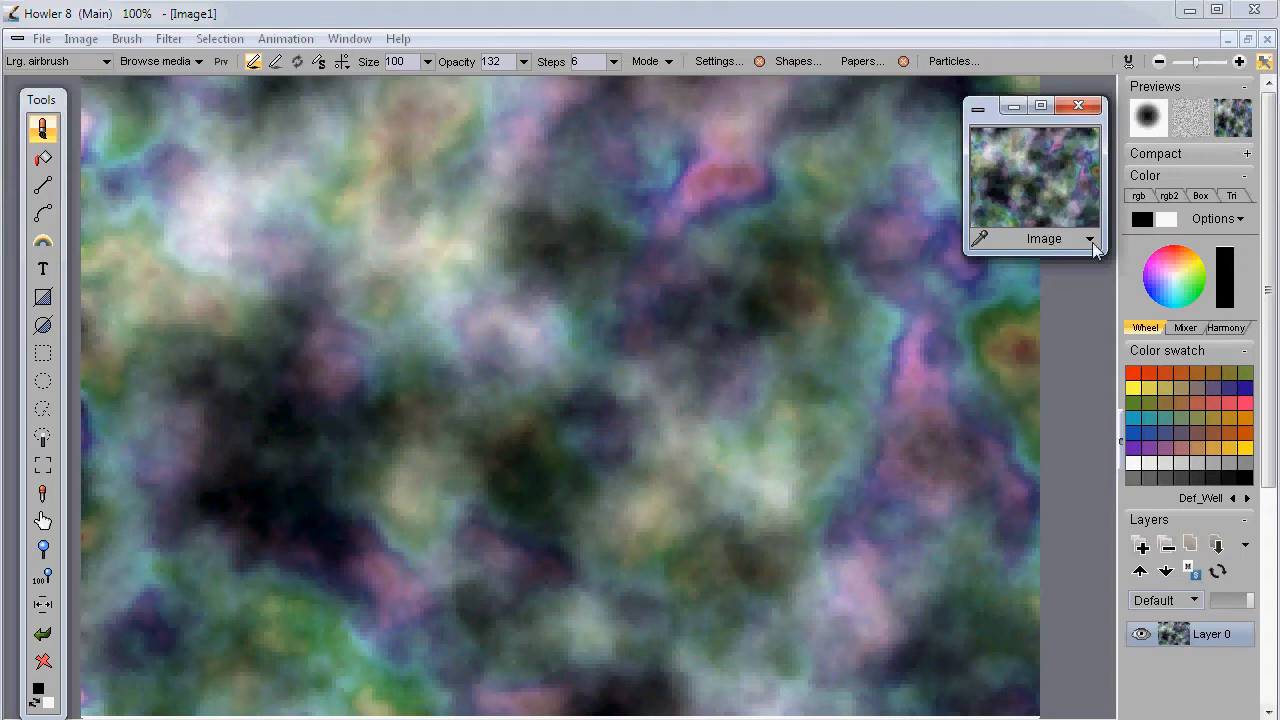
pyautogui.moveTo(986, 116); pyautogui.dragTo(898, 126)
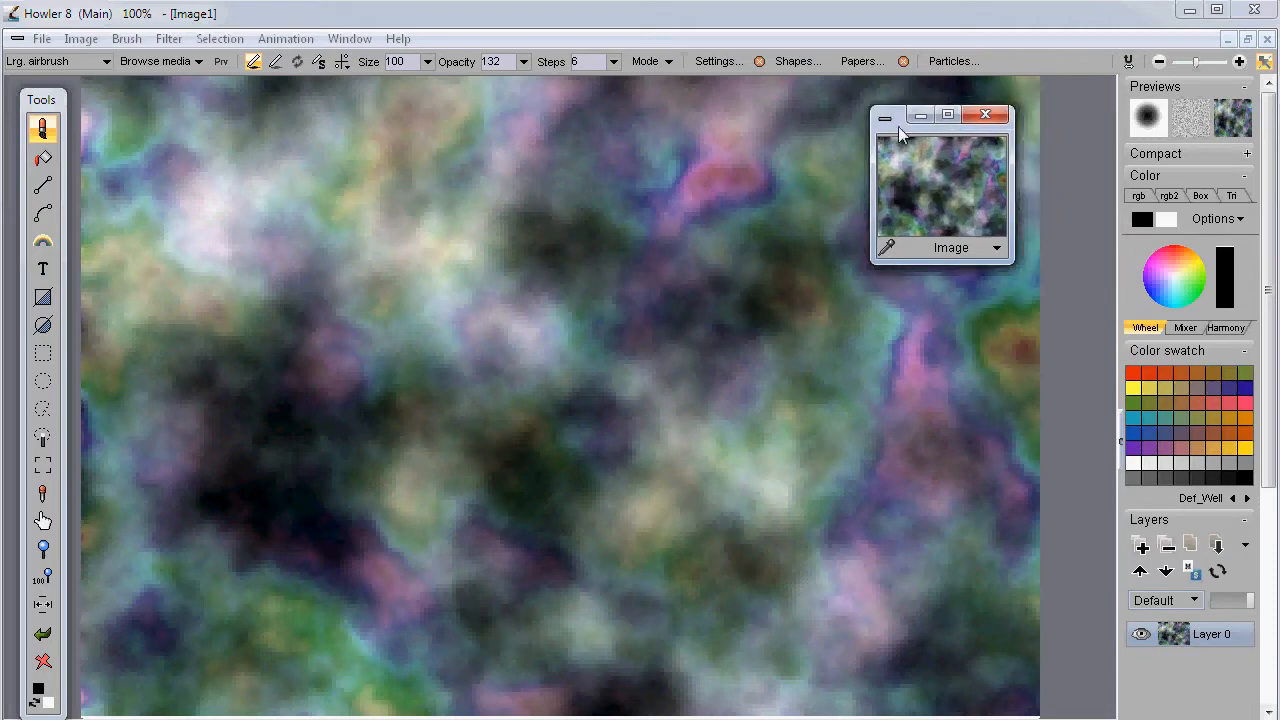
# - Review the paste, combine, alpha and channel options of the stored image, and reposition its thumbnail
pyautogui.click(996, 246)
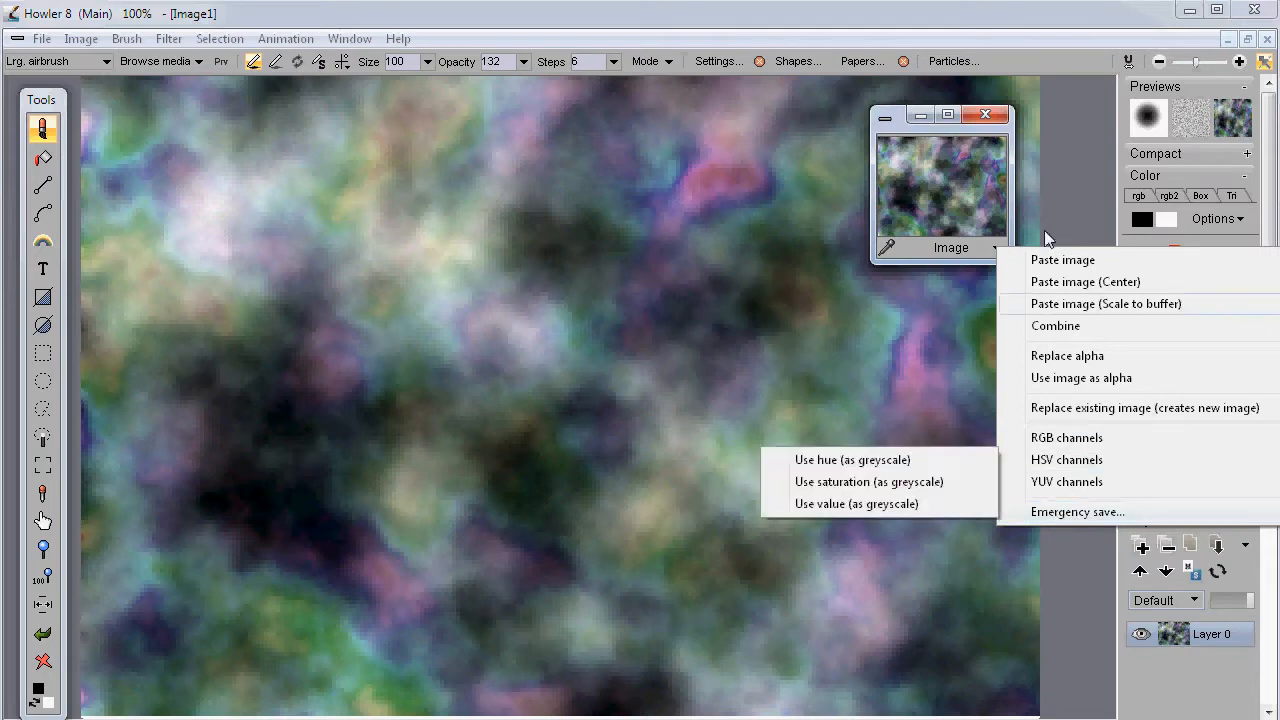
pyautogui.click(905, 130)
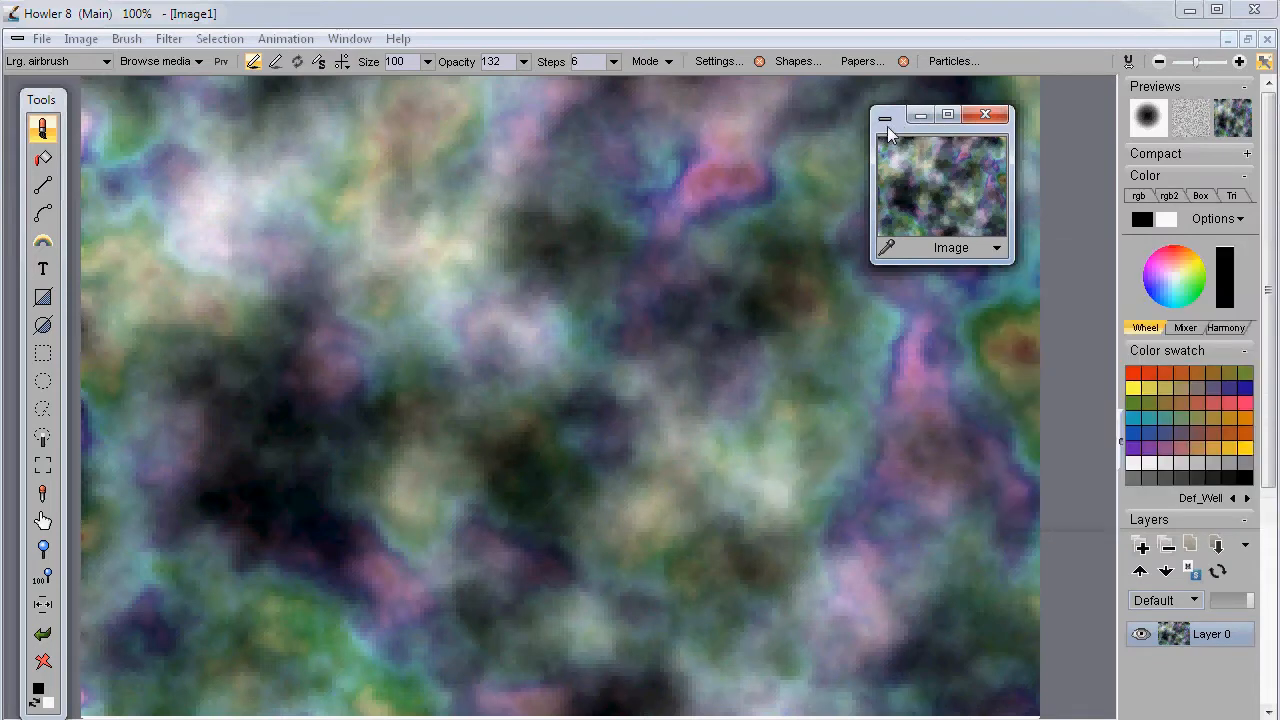
pyautogui.moveTo(905, 130); pyautogui.dragTo(593, 140)
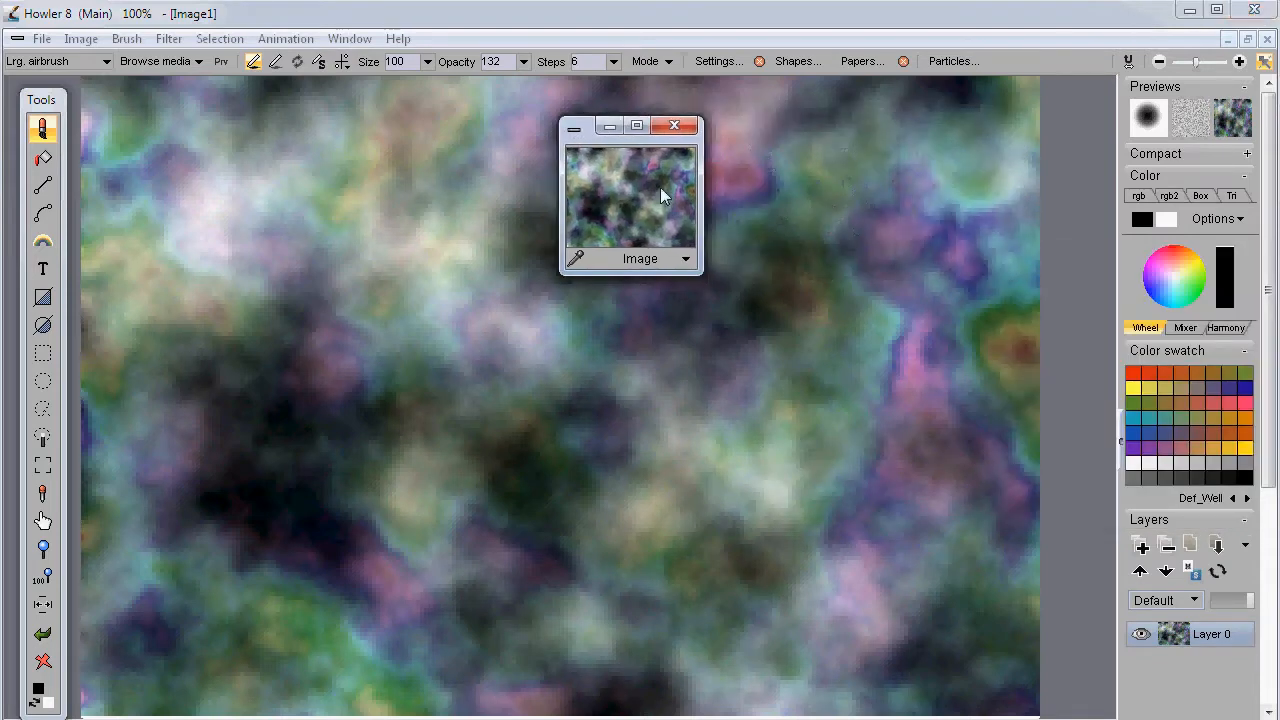
# - Check the file types offered by the stored image's Emergency save without saving, and close the stored image
pyautogui.click(685, 260)
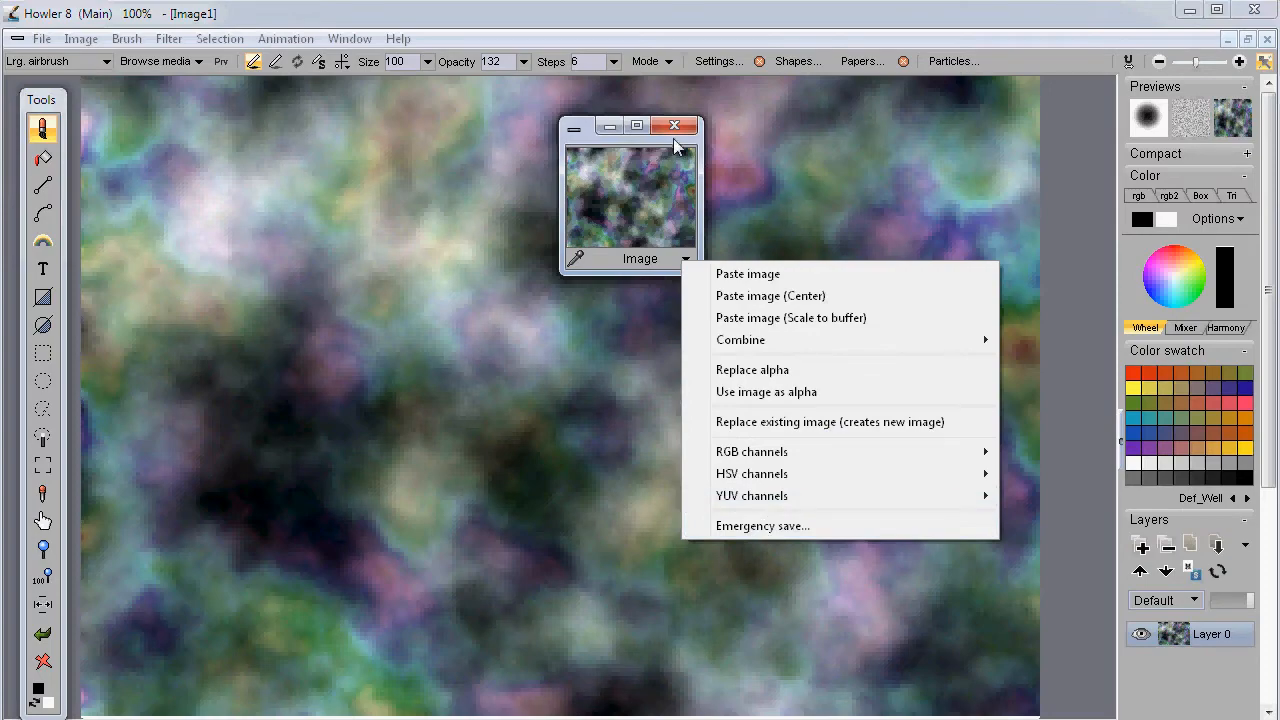
pyautogui.click(777, 525)
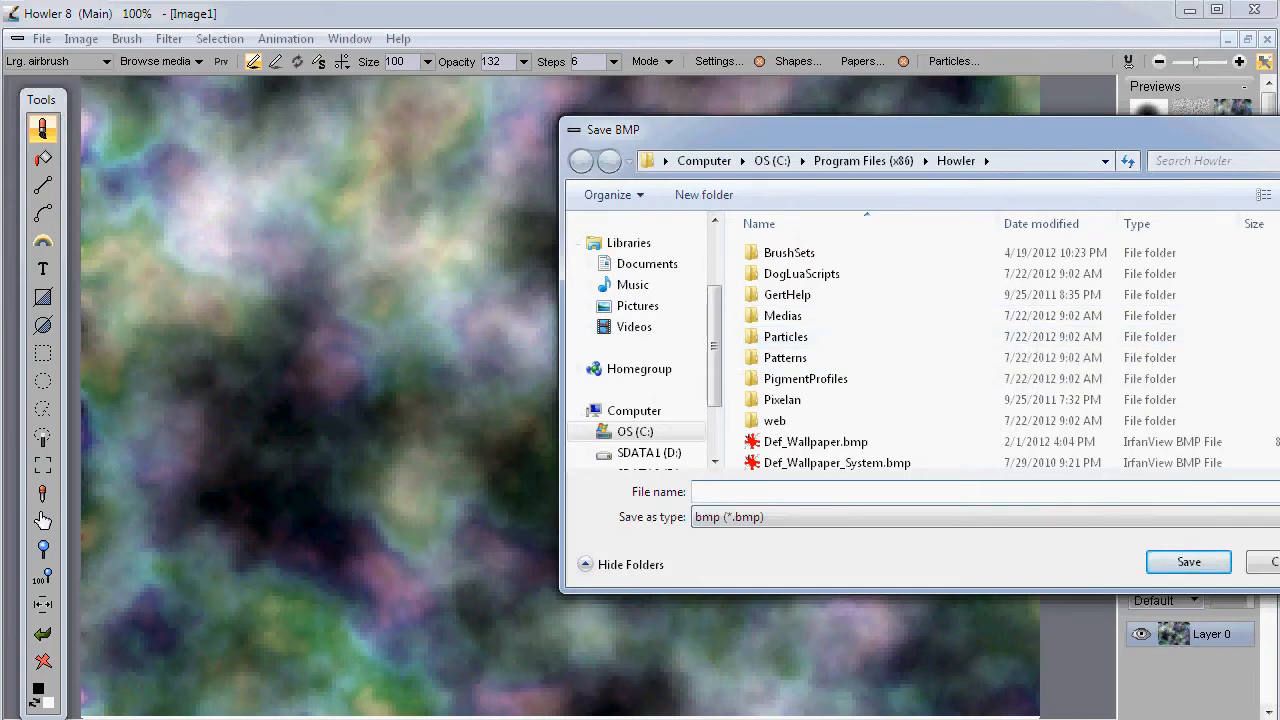
pyautogui.moveTo(694, 126); pyautogui.dragTo(394, 106)
pyautogui.click(511, 497)
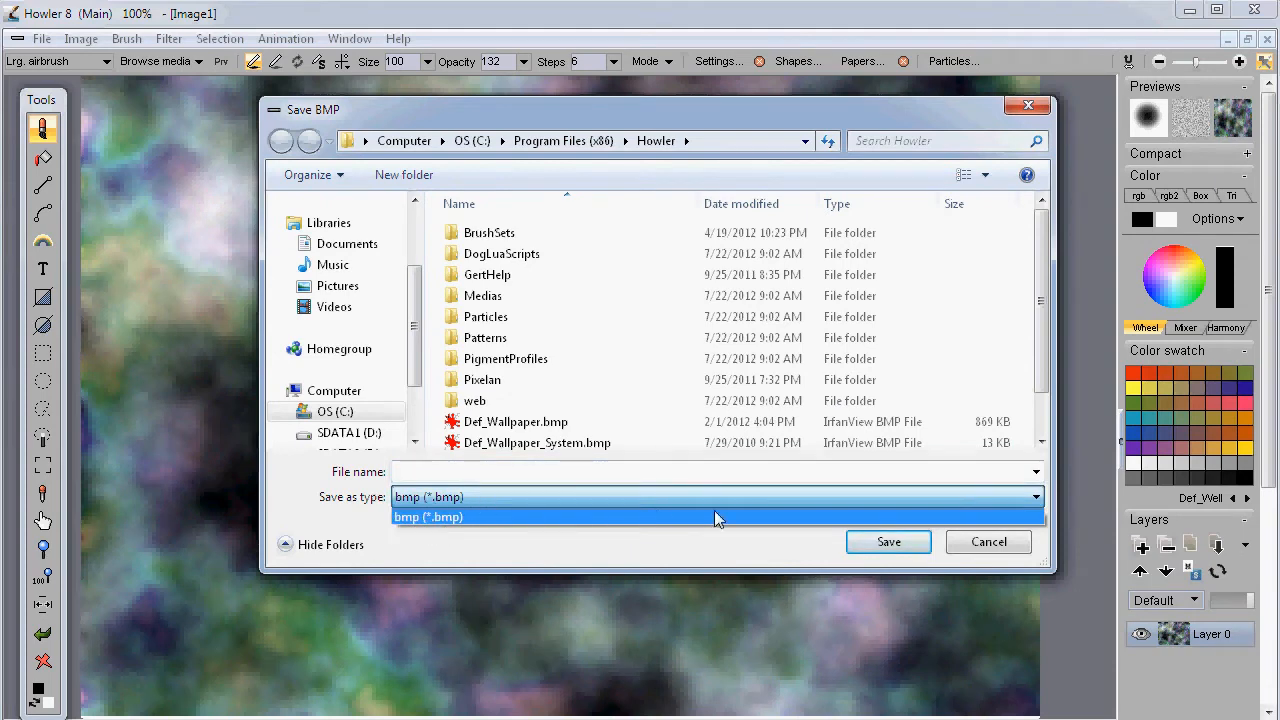
pyautogui.click(798, 556)
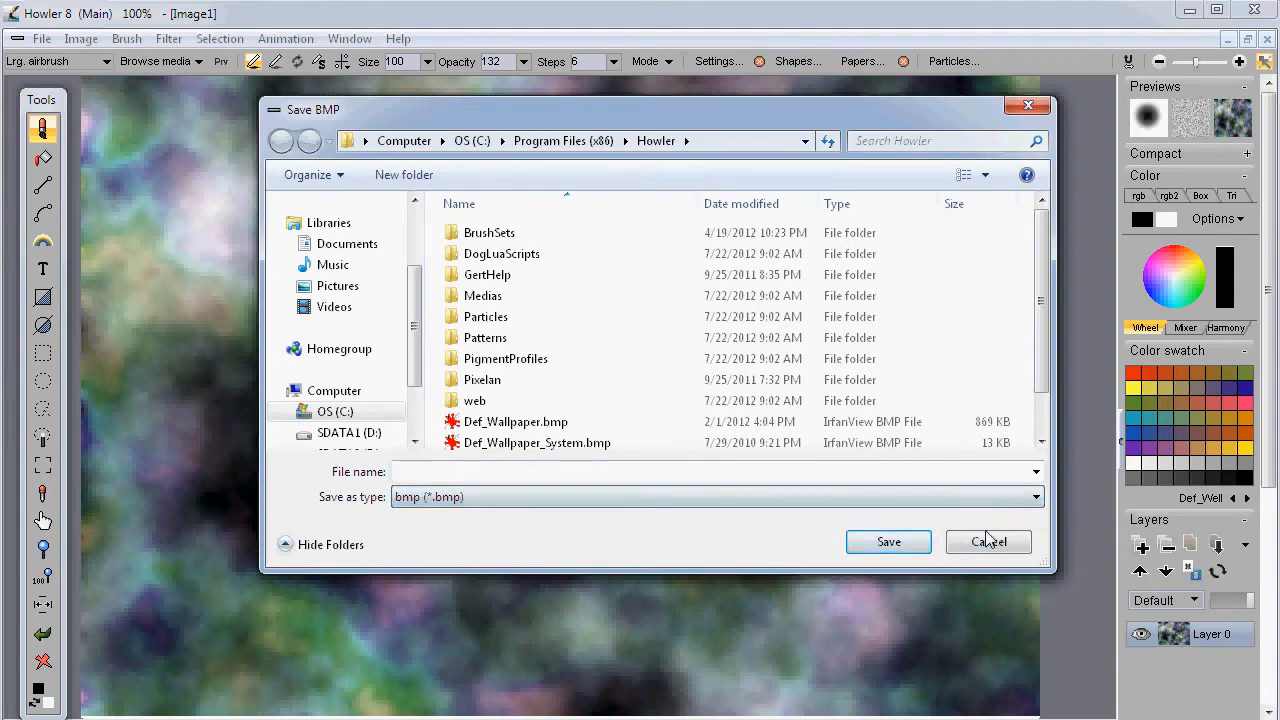
pyautogui.click(986, 542)
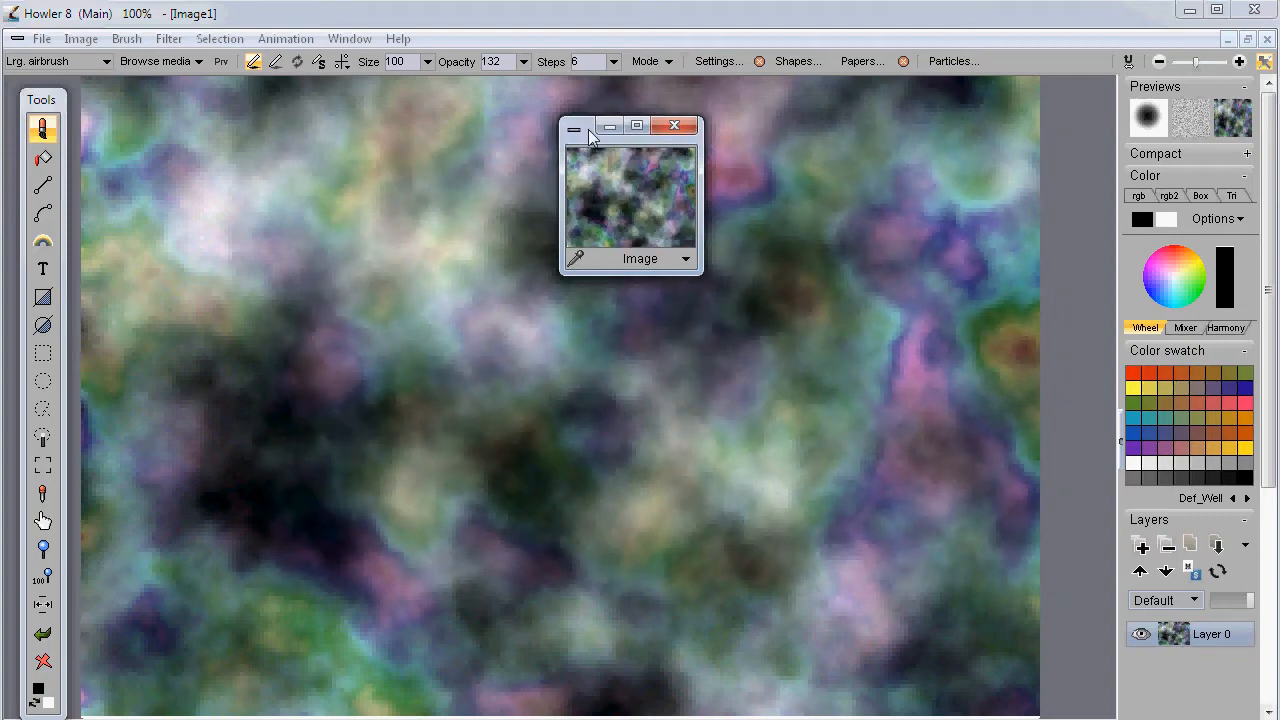
pyautogui.click(686, 260)
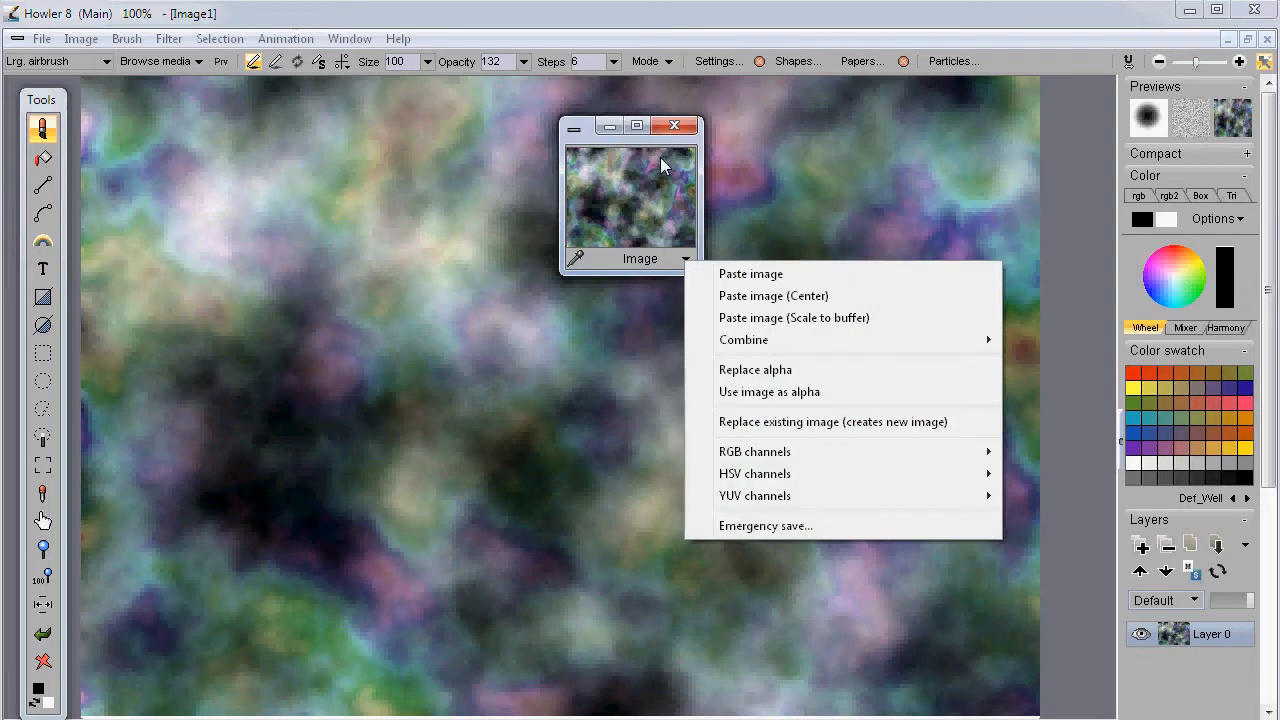
pyautogui.click(676, 126)
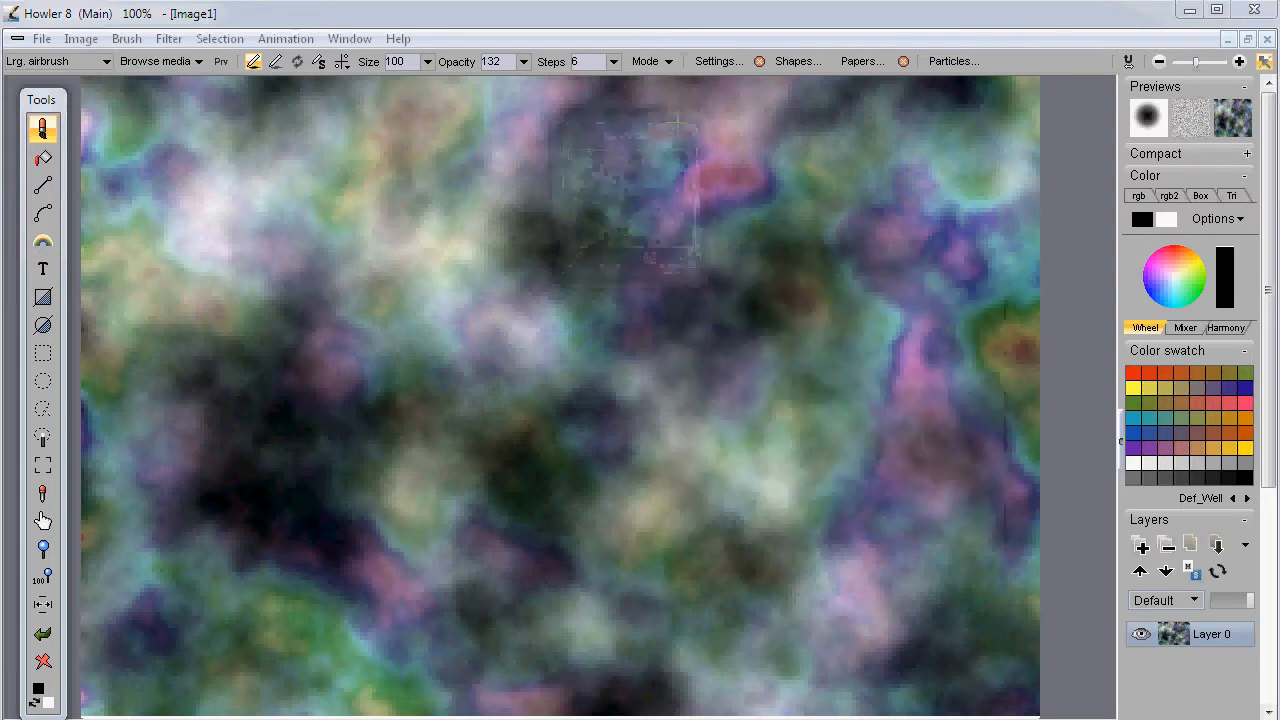
# - Look over the Clipboard commands, switch to IrfanView, and resize and reposition its window over the canvas
pyautogui.click(81, 38)
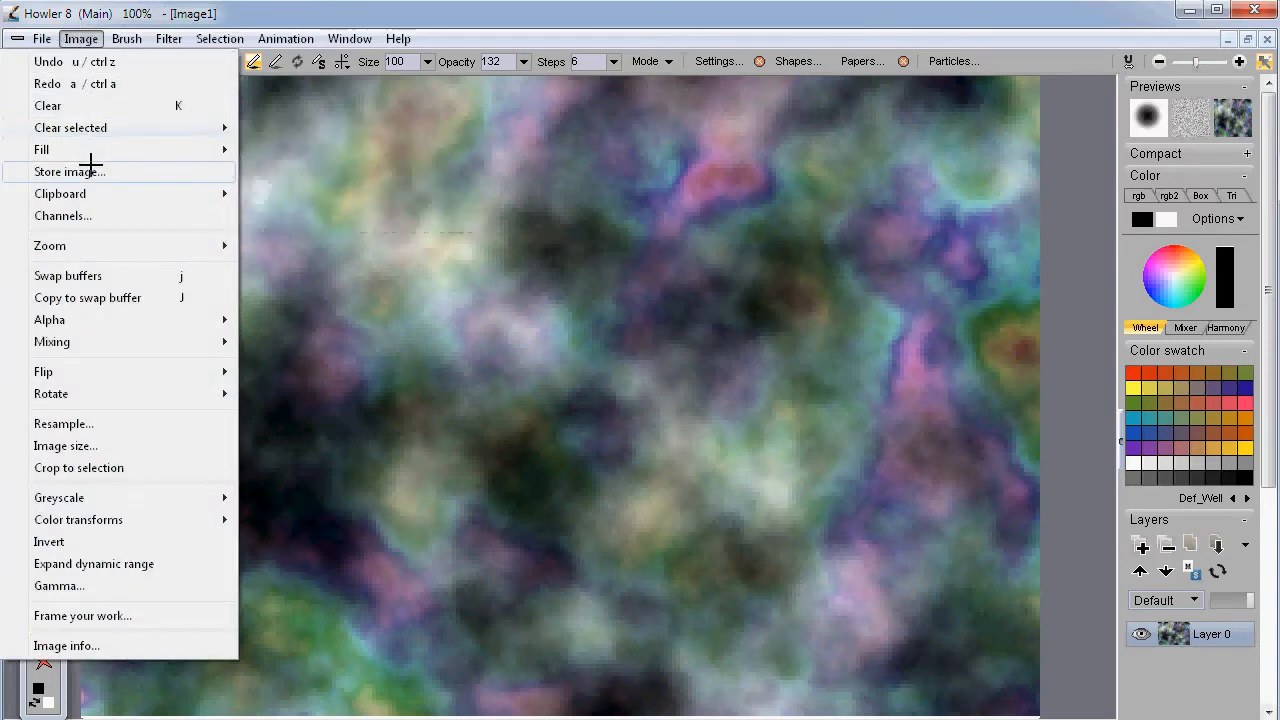
pyautogui.moveTo(87, 194)
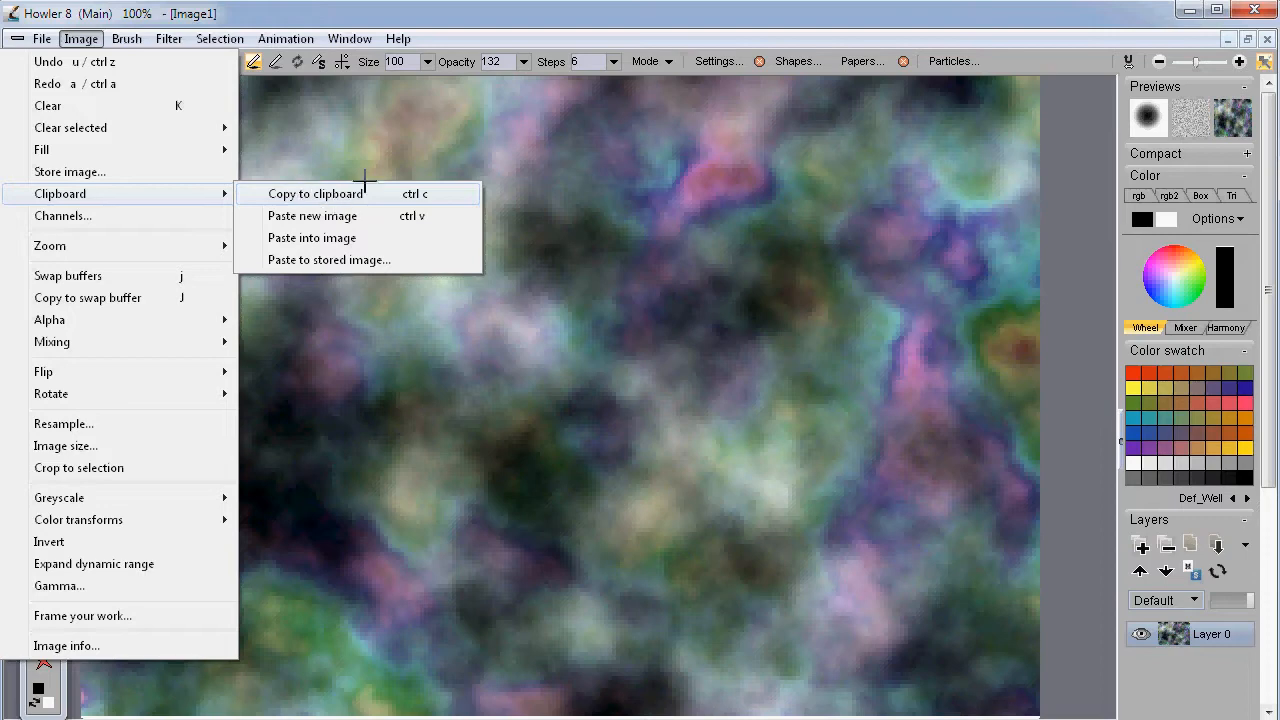
pyautogui.click(451, 3)
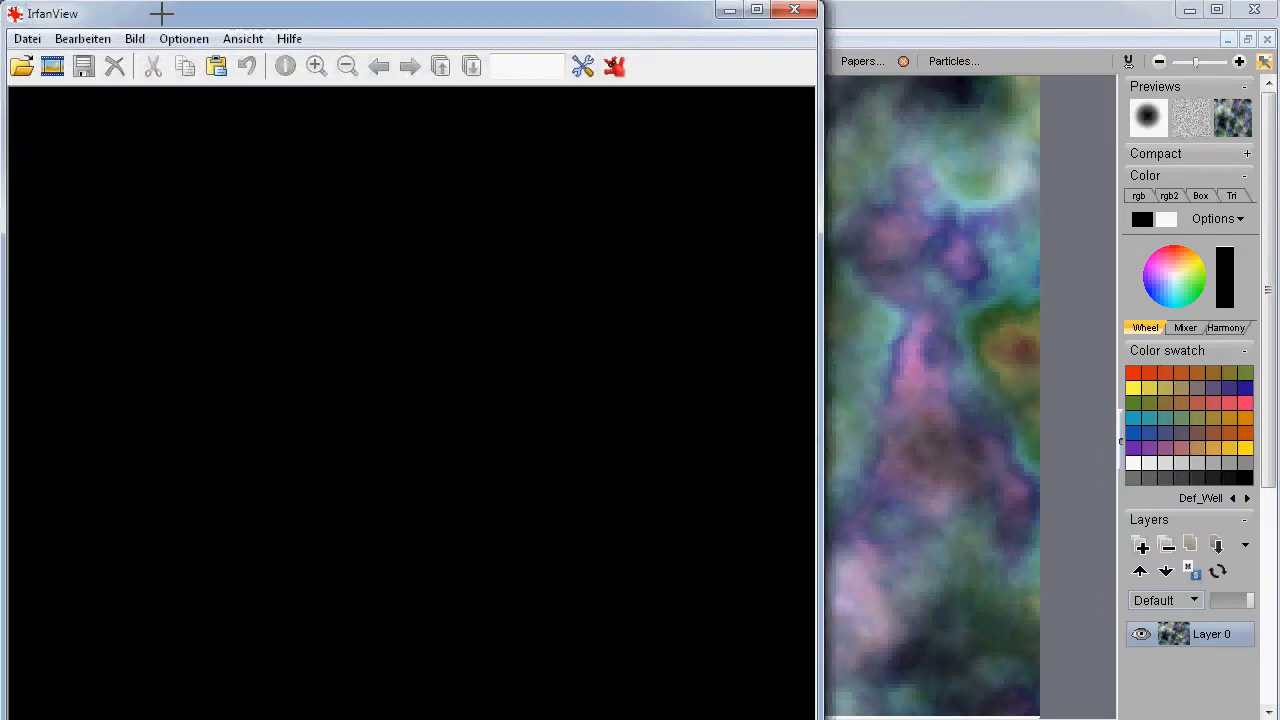
pyautogui.moveTo(170, 5); pyautogui.dragTo(366, 217)
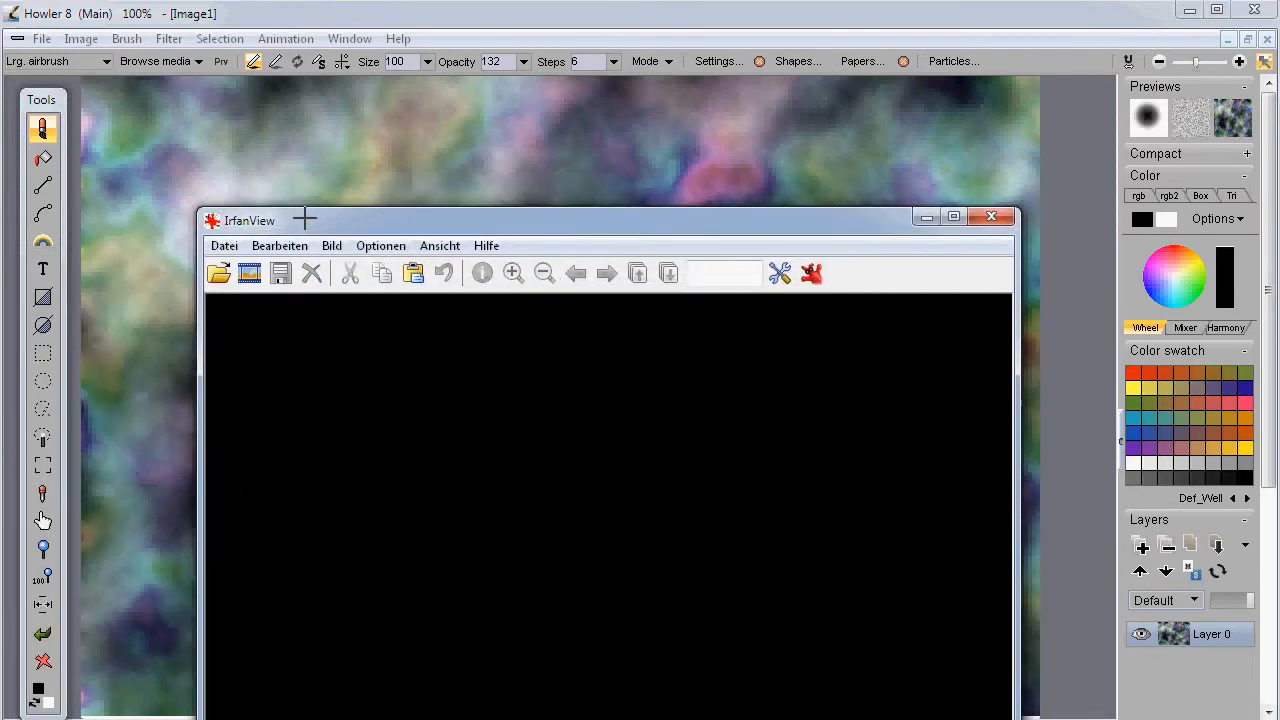
pyautogui.moveTo(203, 215); pyautogui.dragTo(411, 367)
pyautogui.moveTo(516, 377); pyautogui.dragTo(484, 354)
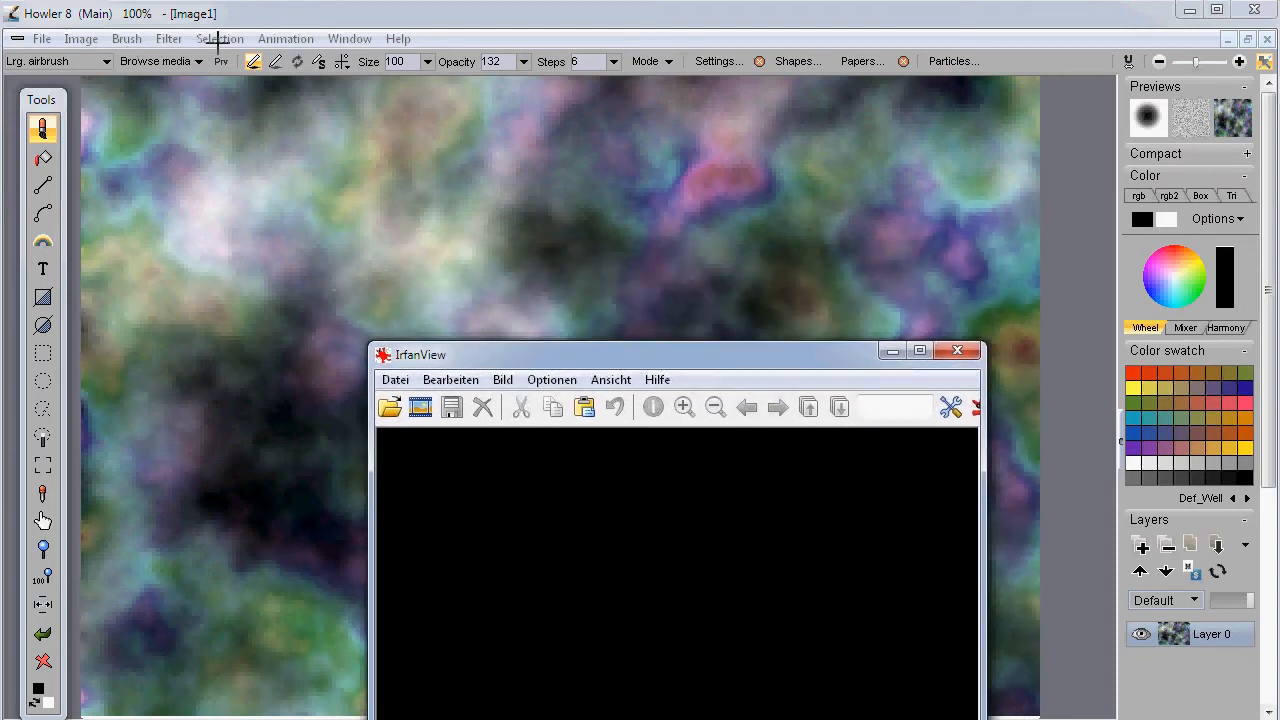
# - Copy the plasma image to the clipboard, and switch to IrfanView with its window centred over the canvas
pyautogui.click(81, 38)
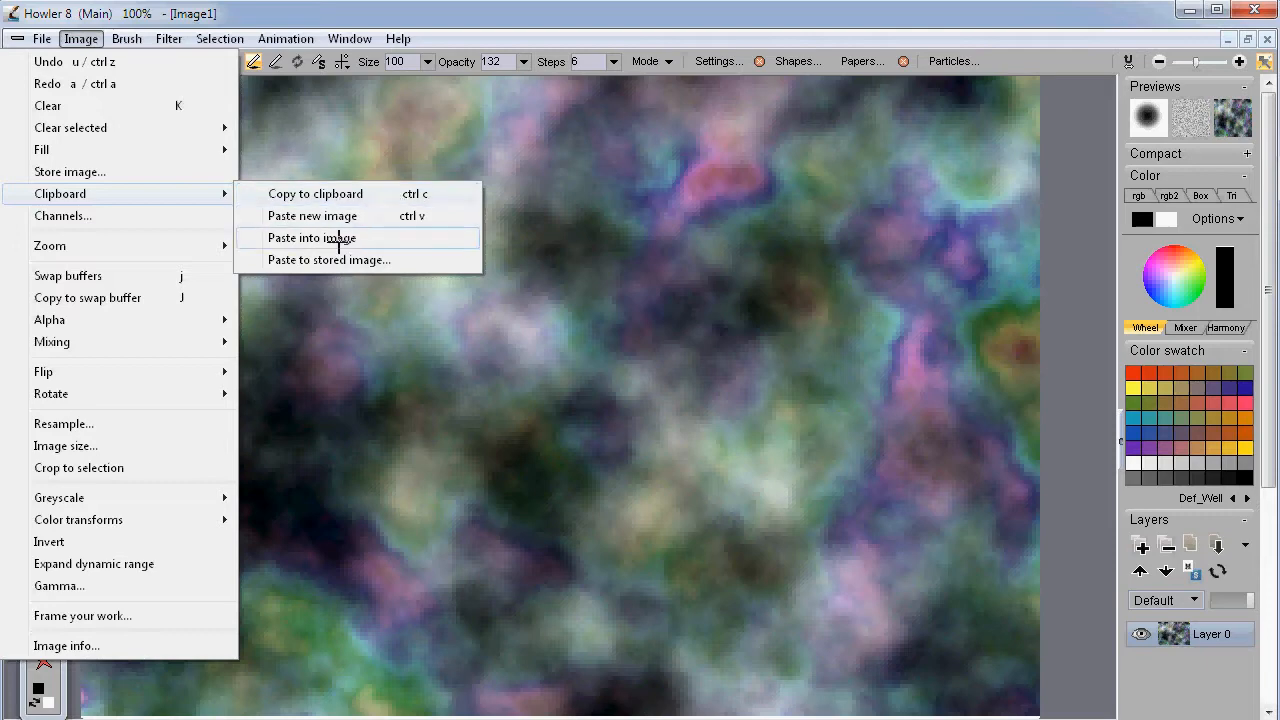
pyautogui.click(303, 193)
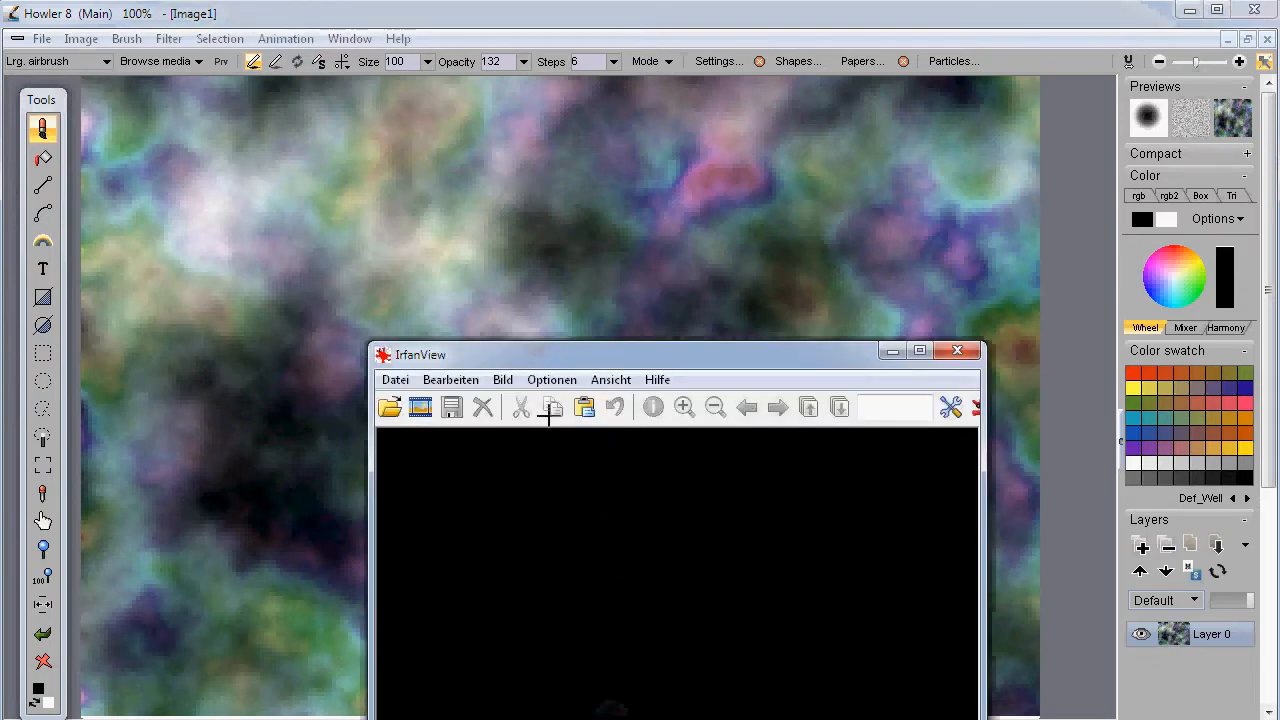
pyautogui.moveTo(523, 360); pyautogui.dragTo(433, 190)
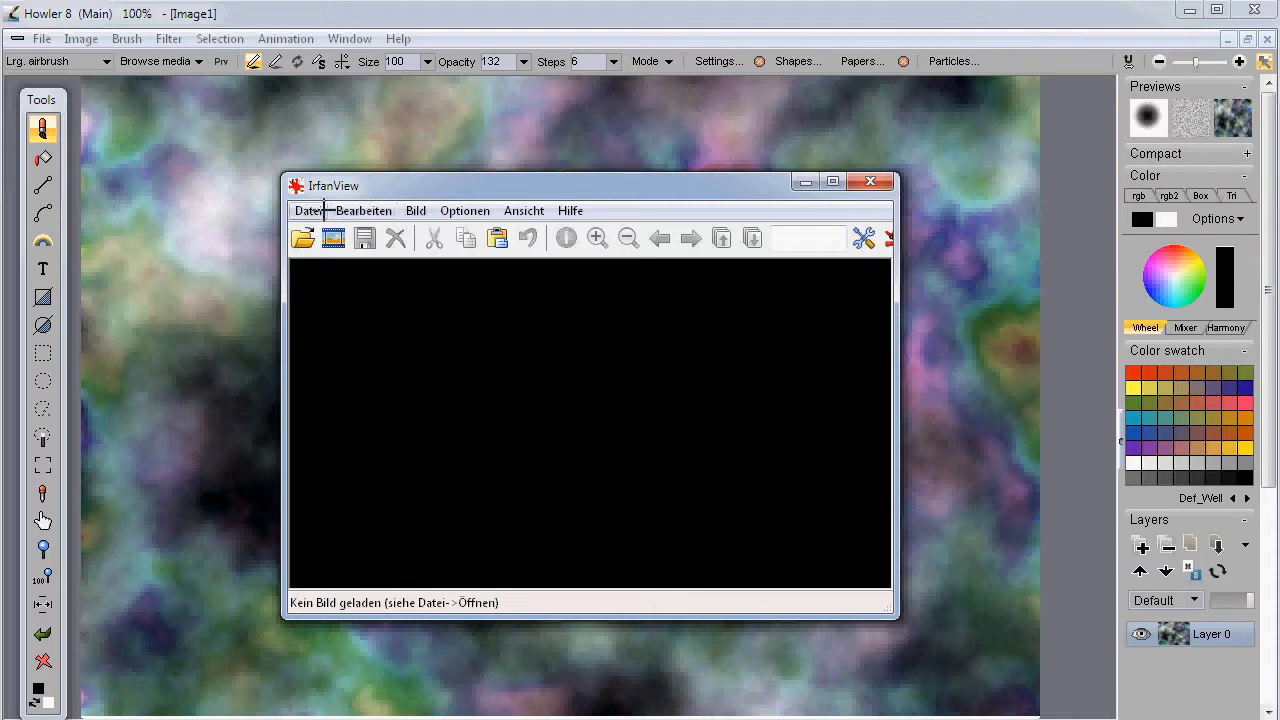
# - Paste the copied plasma image from the clipboard into the empty IrfanView window
pyautogui.click(412, 211)
pyautogui.moveTo(378, 208)
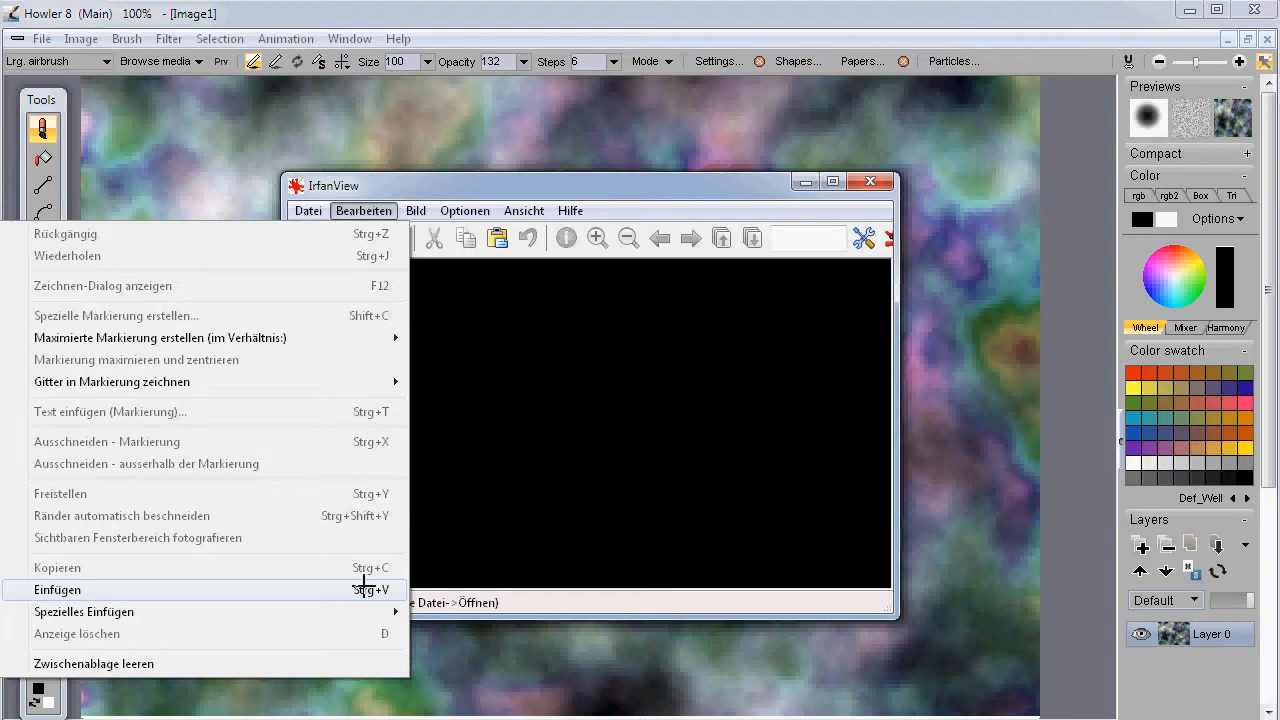
pyautogui.click(166, 591)
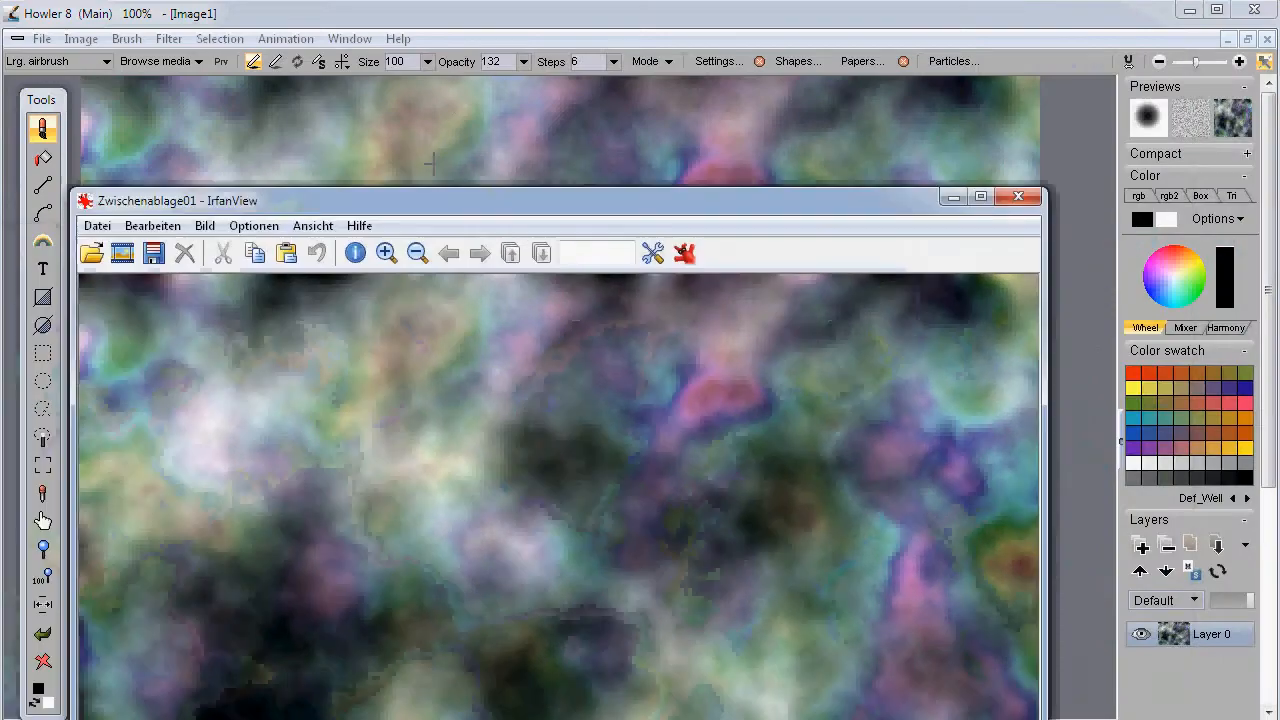
# - Move the IrfanView window clear of most of the canvas and switch back to Howler
pyautogui.moveTo(200, 200); pyautogui.dragTo(360, 80)
pyautogui.moveTo(450, 70); pyautogui.dragTo(499, 517)
pyautogui.moveTo(480, 603); pyautogui.dragTo(739, 450)
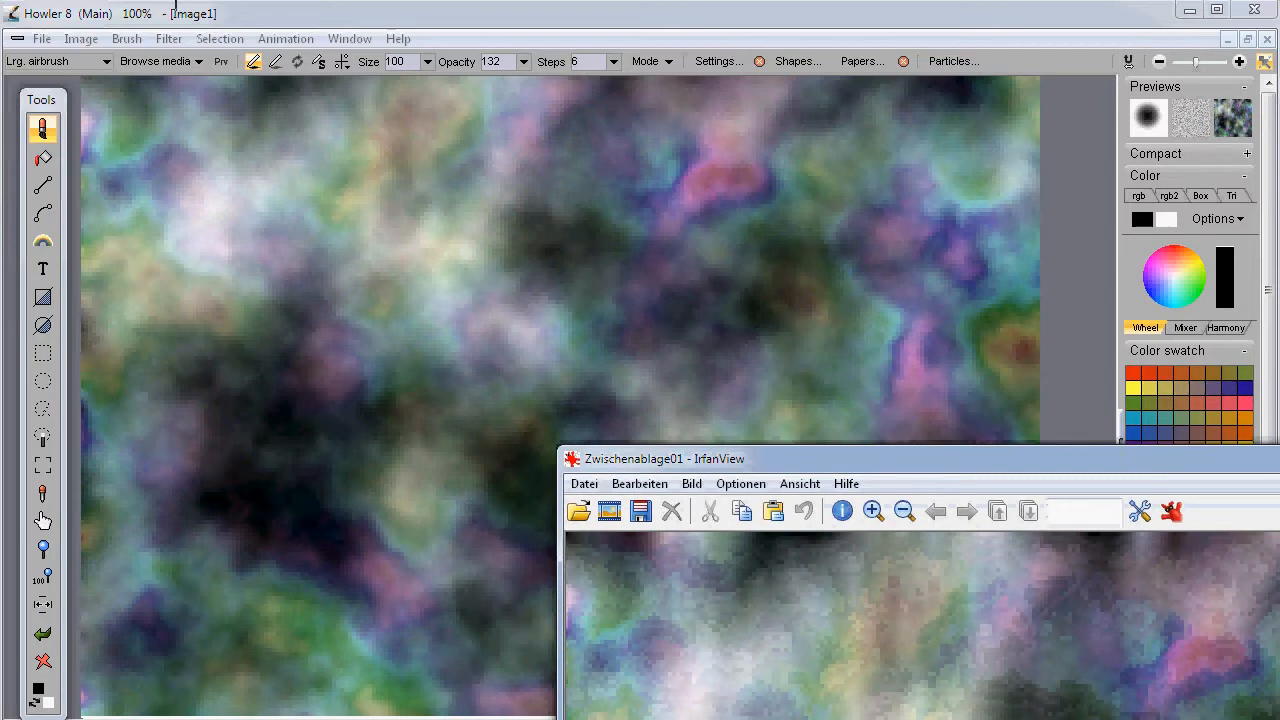
pyautogui.click(231, 8)
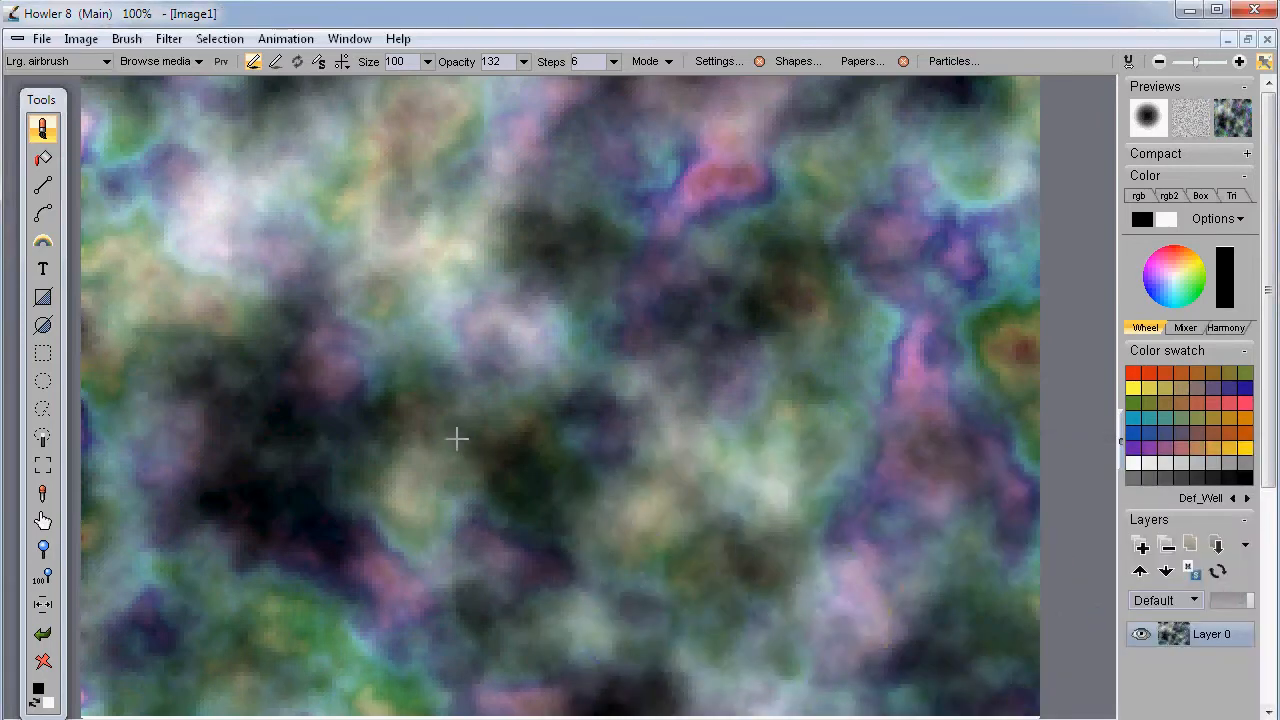
pyautogui.click(80, 39)
pyautogui.click(95, 25)
pyautogui.click(40, 38)
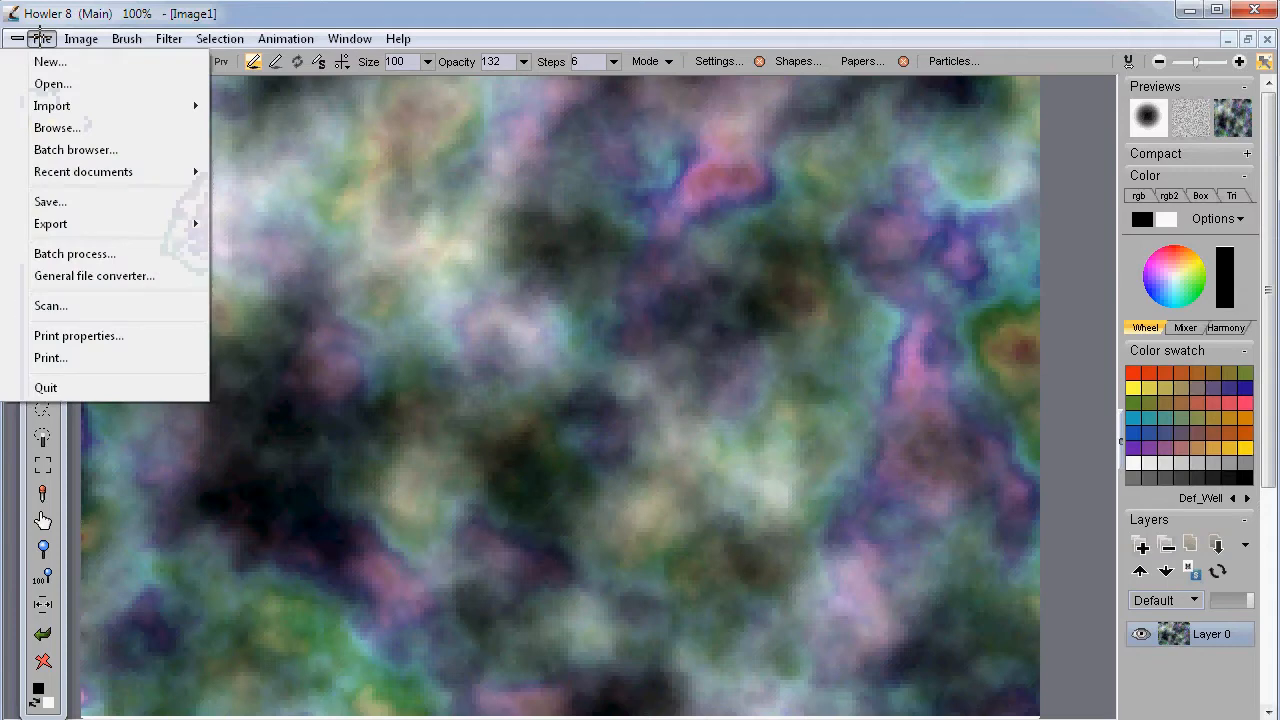
pyautogui.click(105, 10)
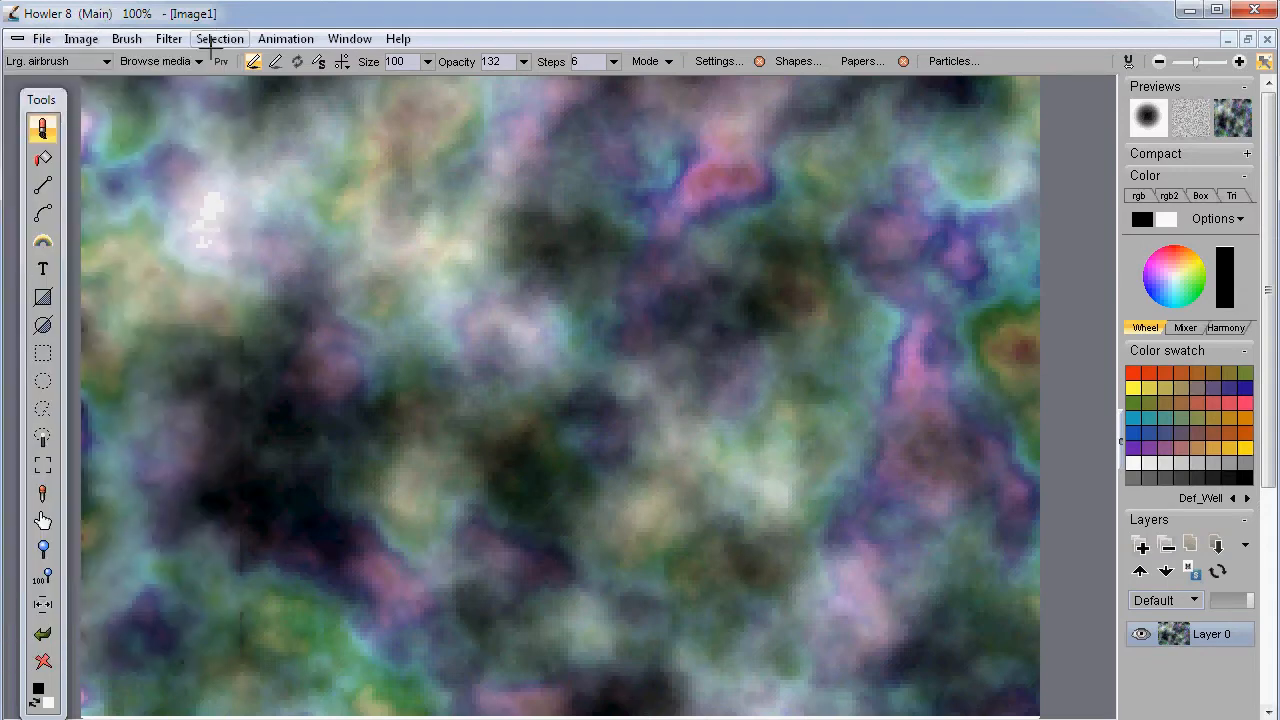
# - Load the Branch 04.fol foliage preset and paint one leafy branch rising diagonally across the plasma image
pyautogui.click(952, 61)
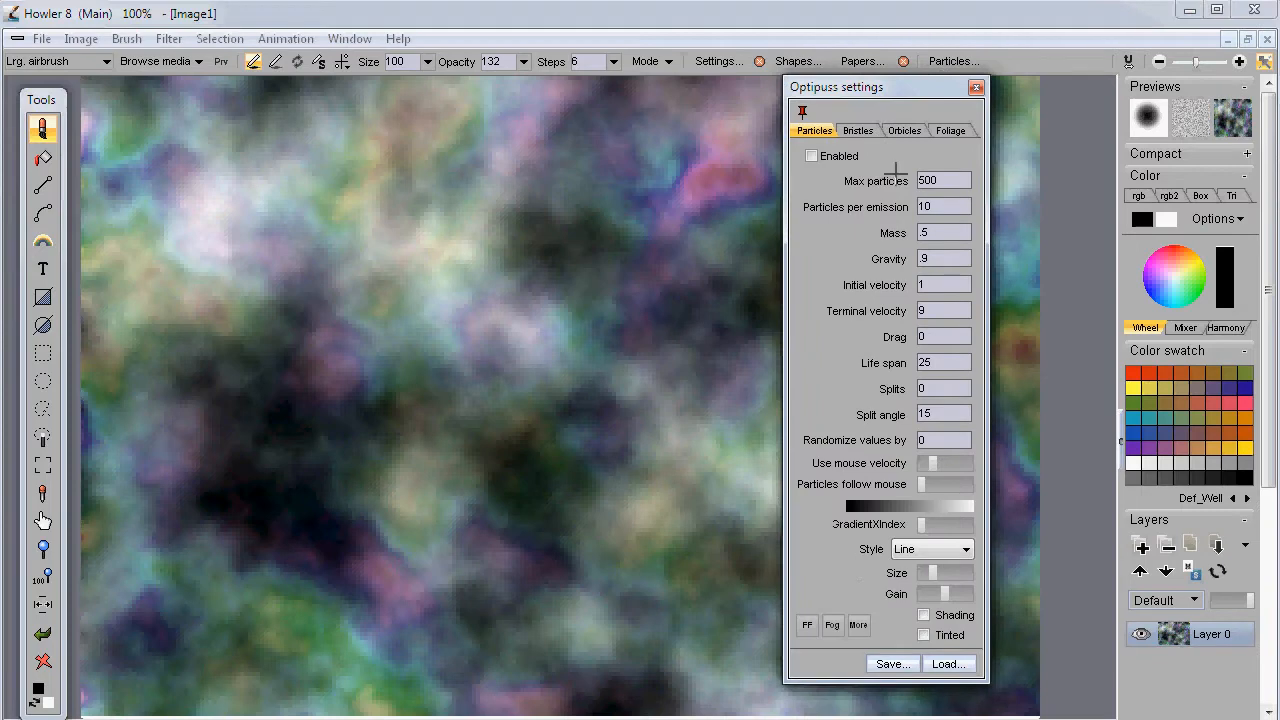
pyautogui.click(954, 130)
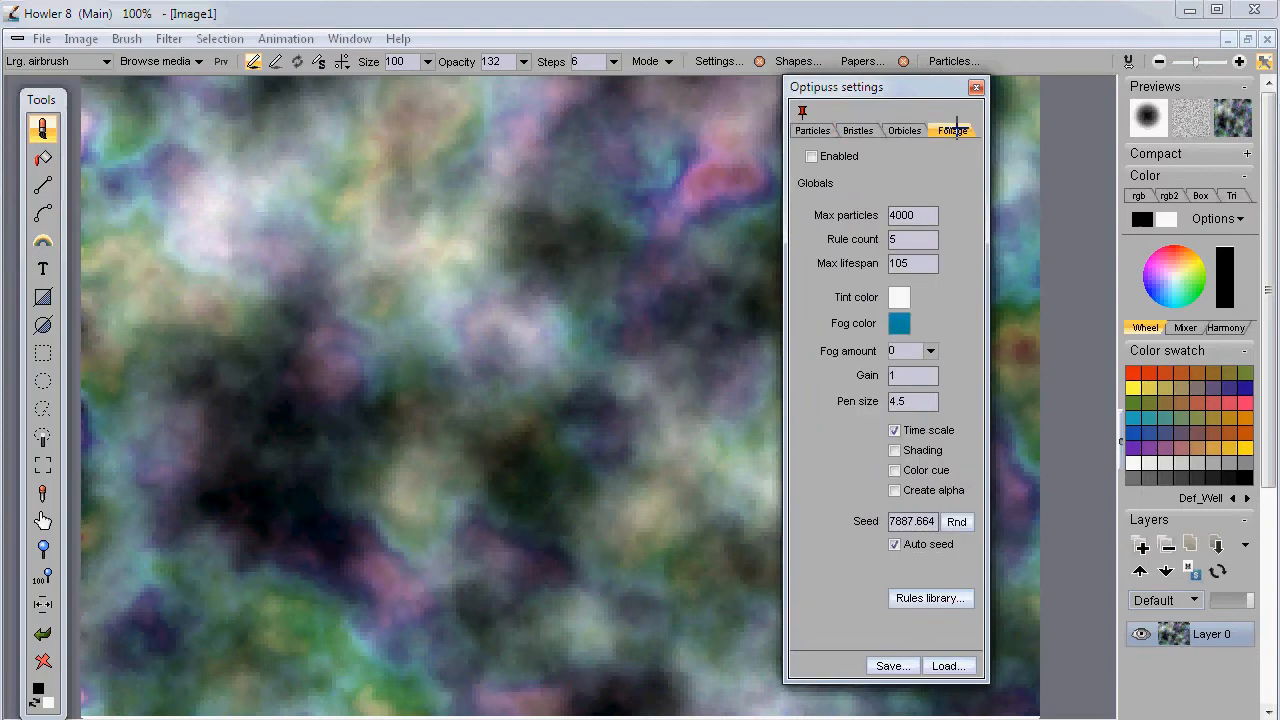
pyautogui.click(894, 450)
pyautogui.click(950, 666)
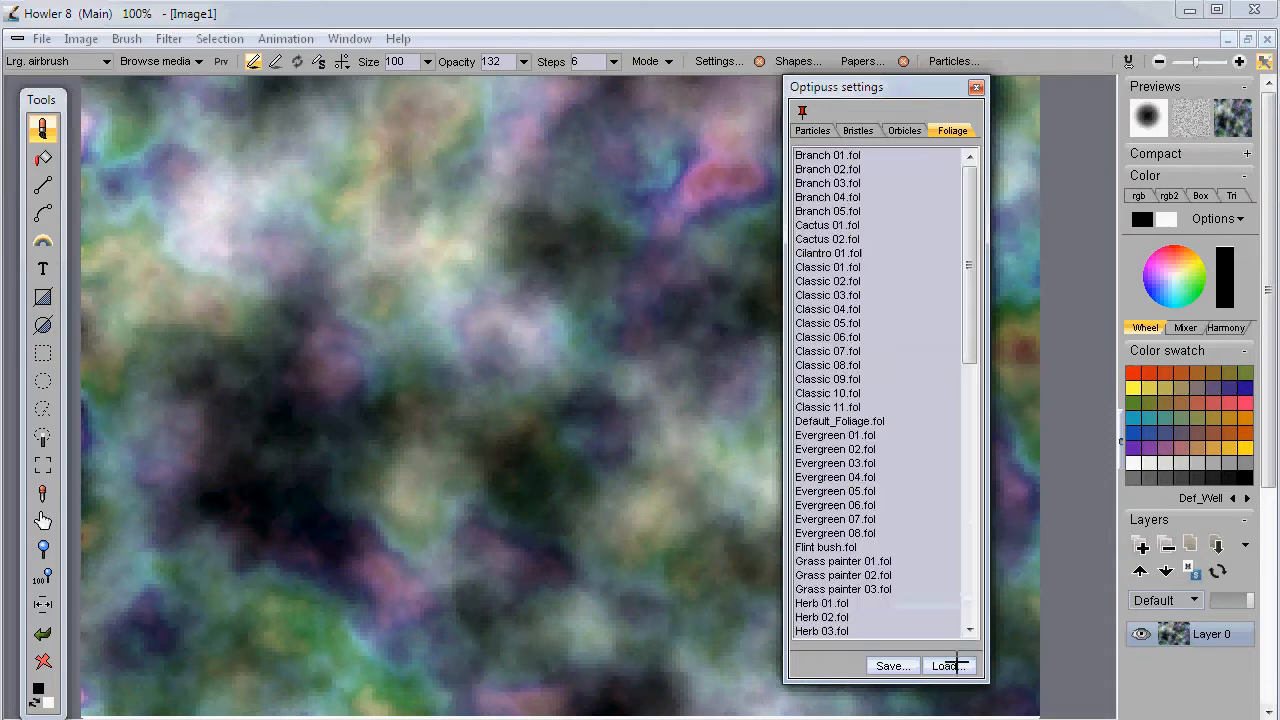
pyautogui.doubleClick(825, 197)
pyautogui.moveTo(217, 560)
pyautogui.mouseDown()
pyautogui.moveTo(377, 454)
pyautogui.moveTo(589, 249)
pyautogui.mouseUp()
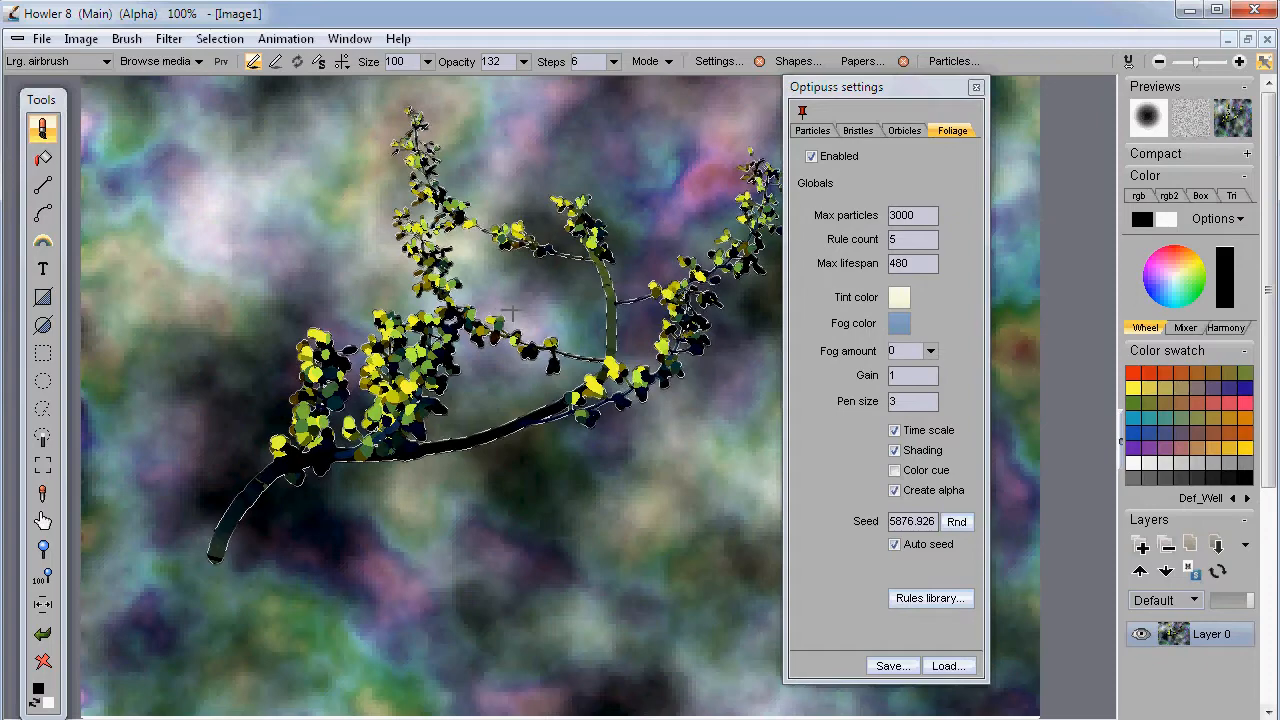
# - Move the Optipuss settings window off the painted branch and use the selected branch as the brush
pyautogui.moveTo(880, 87); pyautogui.dragTo(1016, 101)
pyautogui.click(126, 38)
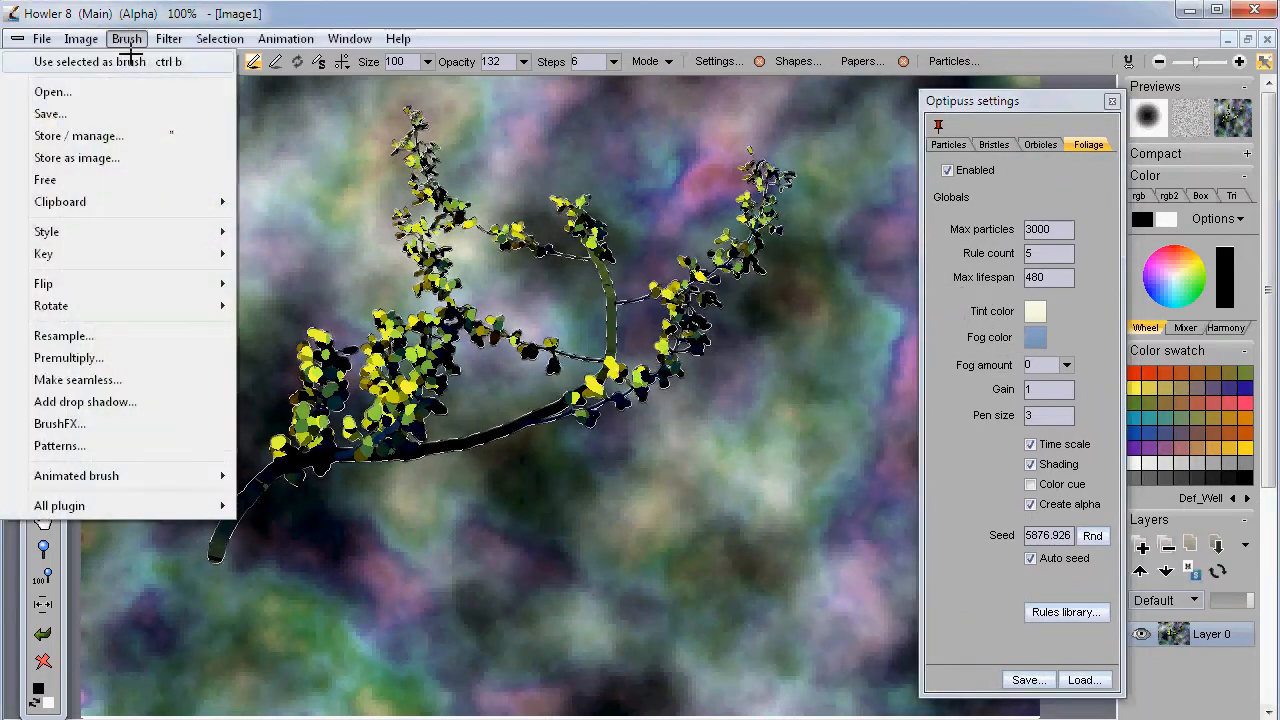
pyautogui.click(126, 62)
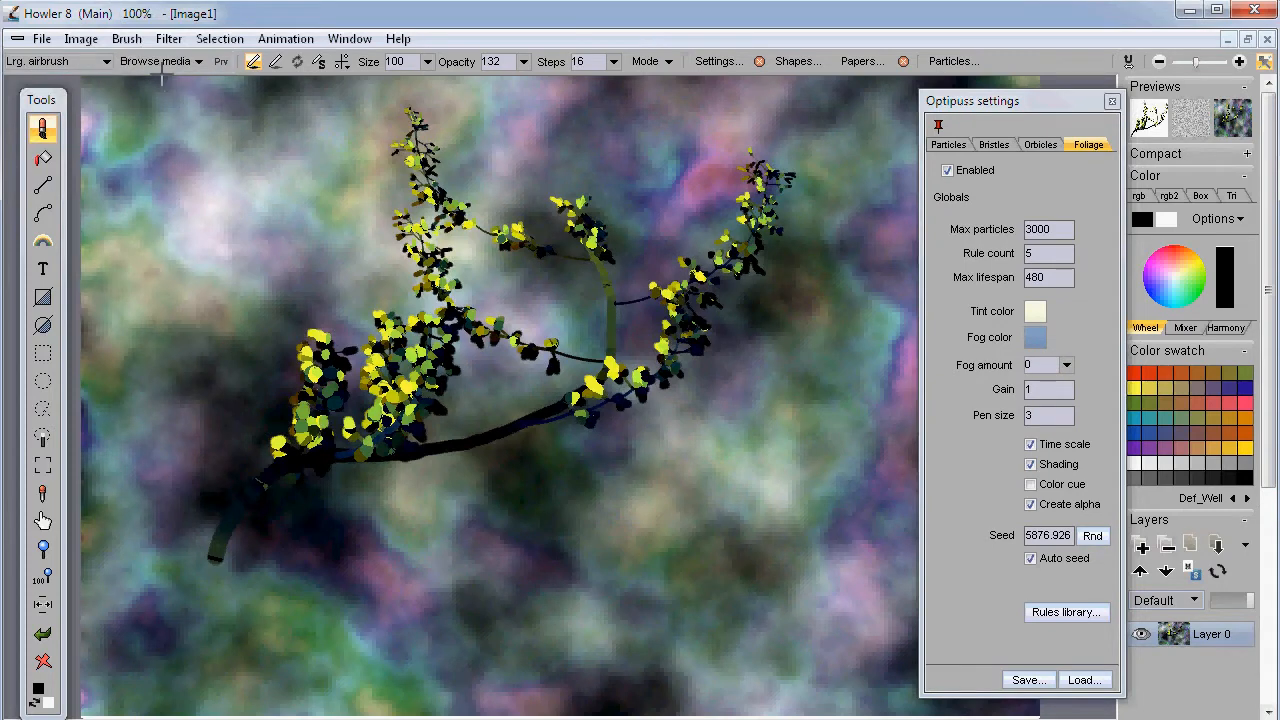
# - Turn on the brush preview, disable Foliage, and set the brush opacity to 255
pyautogui.click(220, 60)
pyautogui.click(948, 169)
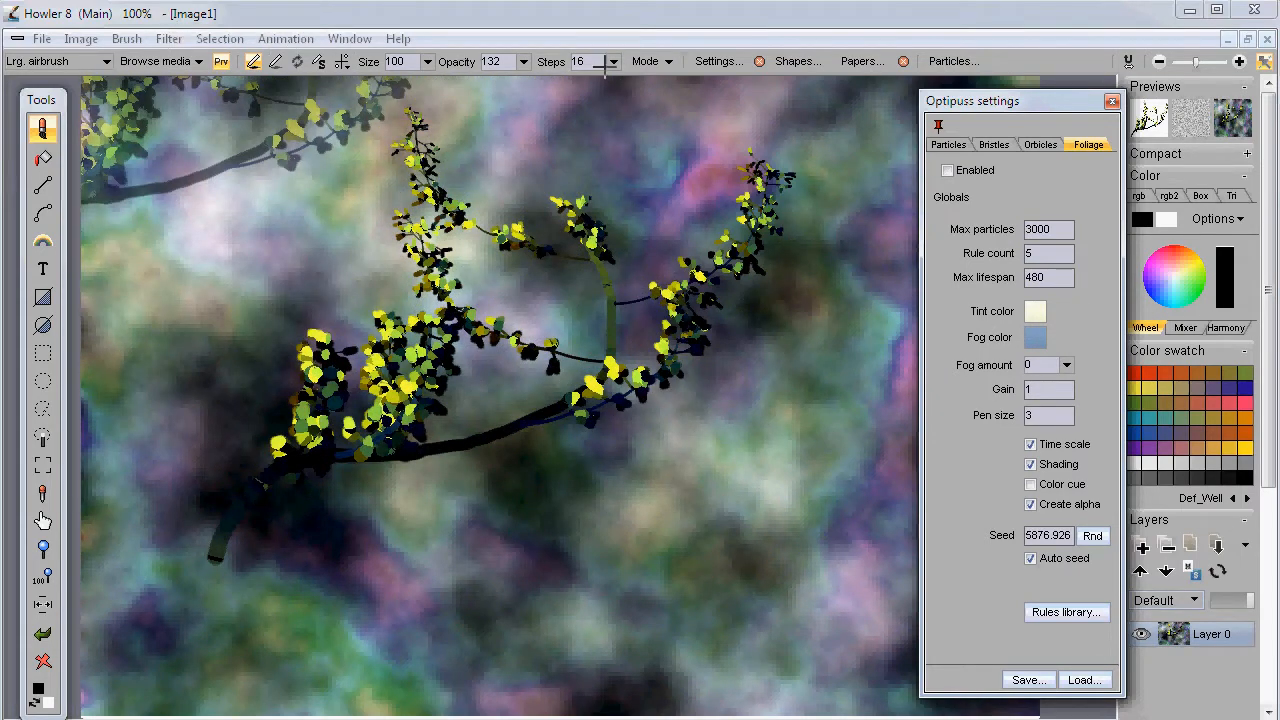
pyautogui.click(523, 61)
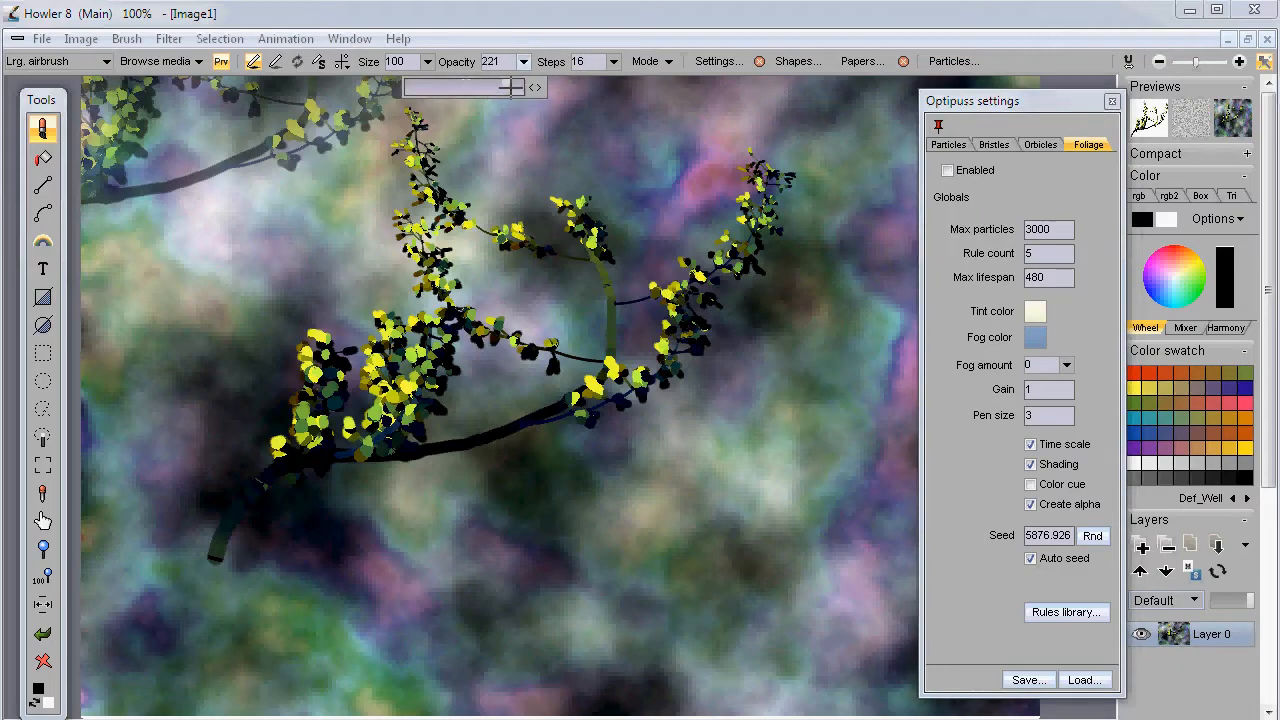
pyautogui.moveTo(485, 88); pyautogui.dragTo(544, 88)
# - Stamp several overlapping copies of the branch brush over the plasma image and show the whole image at 73% zoom
pyautogui.click(704, 413)
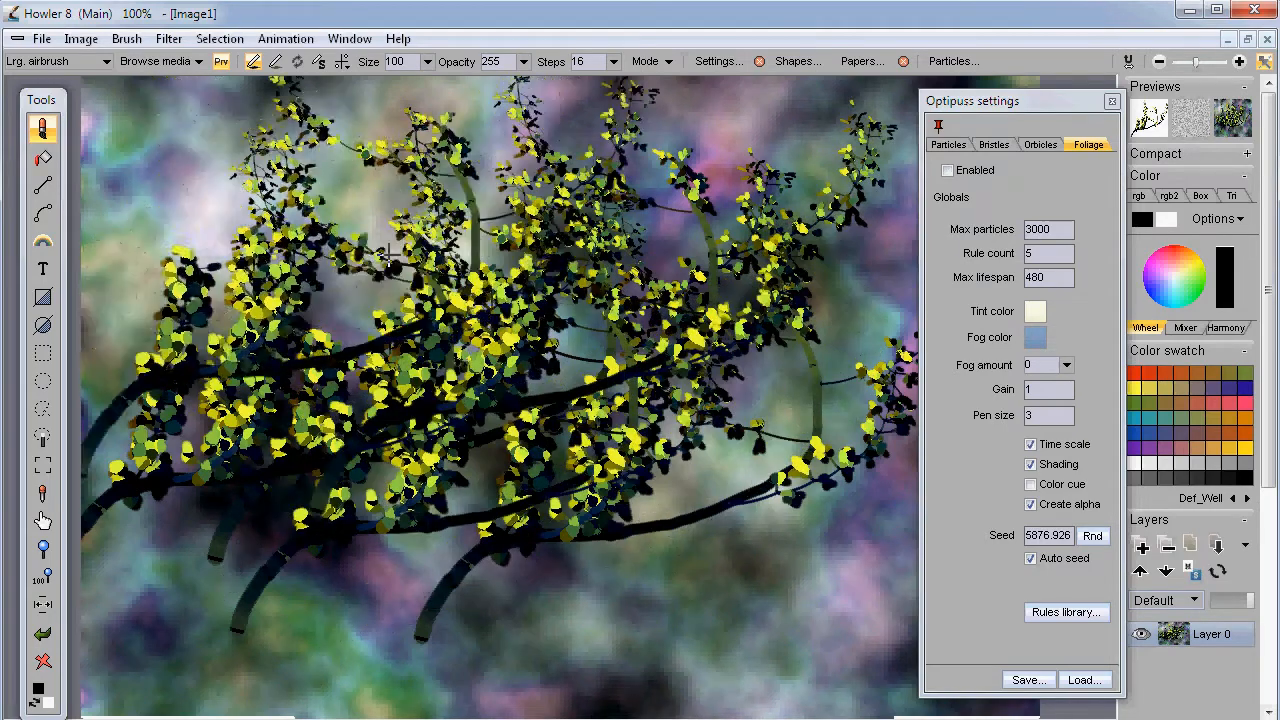
pyautogui.scroll(-5, 495, 323)
pyautogui.scroll(8, 495, 323)
pyautogui.scroll(-3, 495, 323)
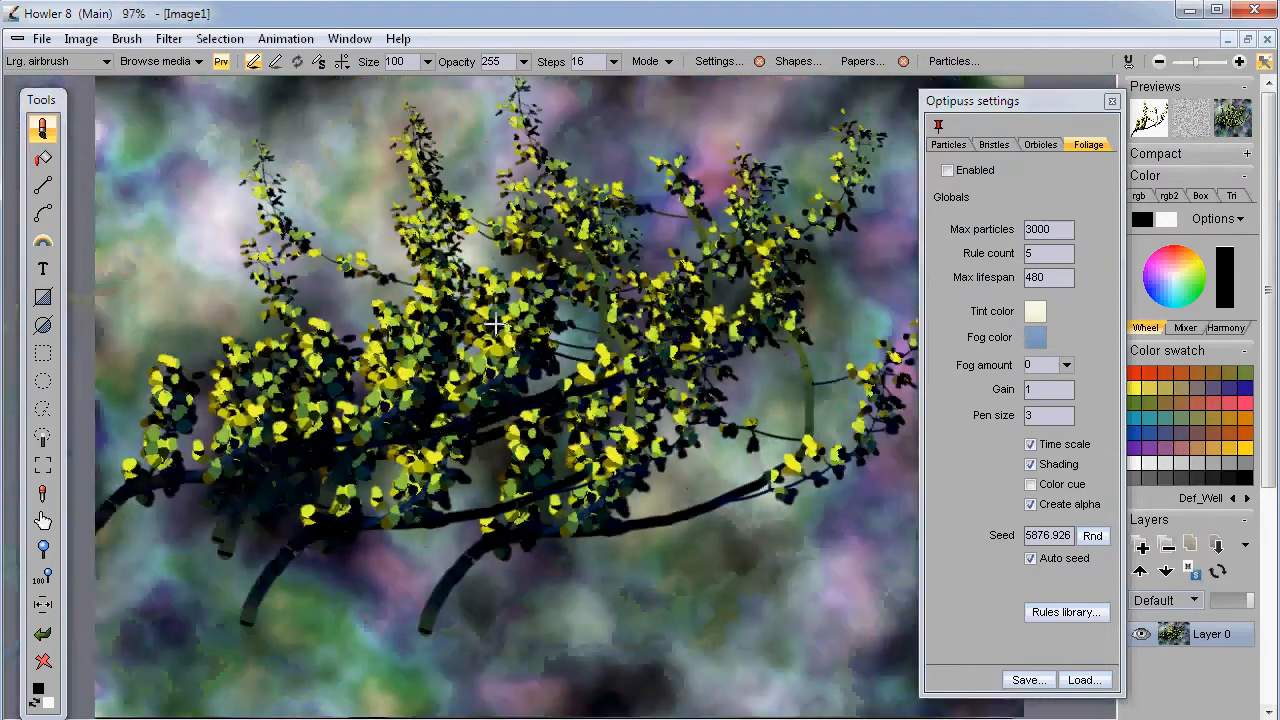
pyautogui.scroll(-1, 495, 323)
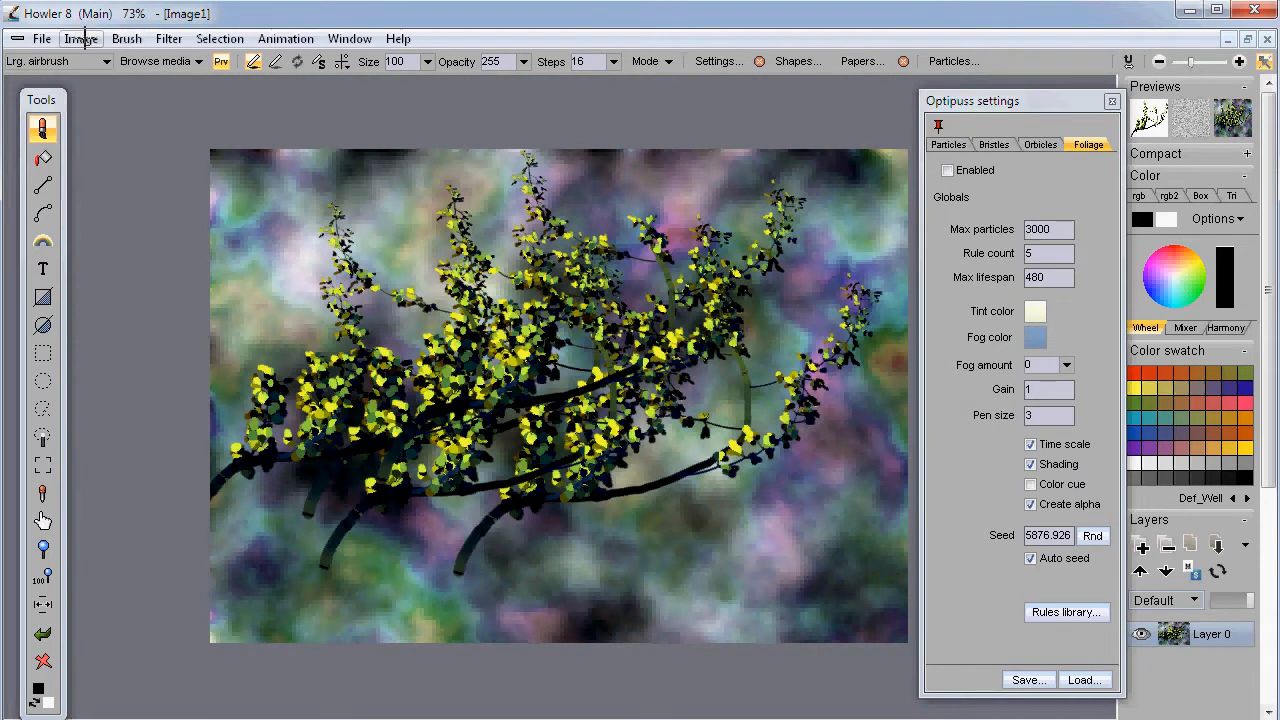
# - Store the current branch image and place its thumbnail window at the canvas's lower-left corner
pyautogui.click(82, 38)
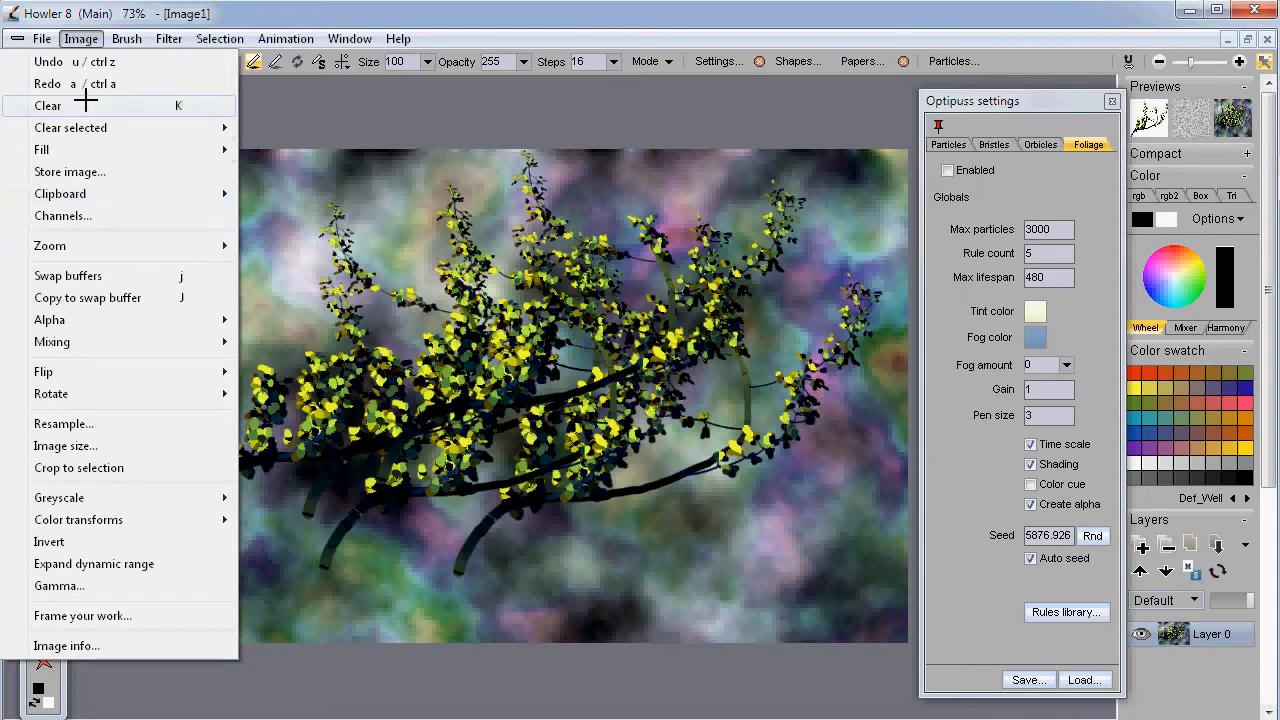
pyautogui.click(89, 172)
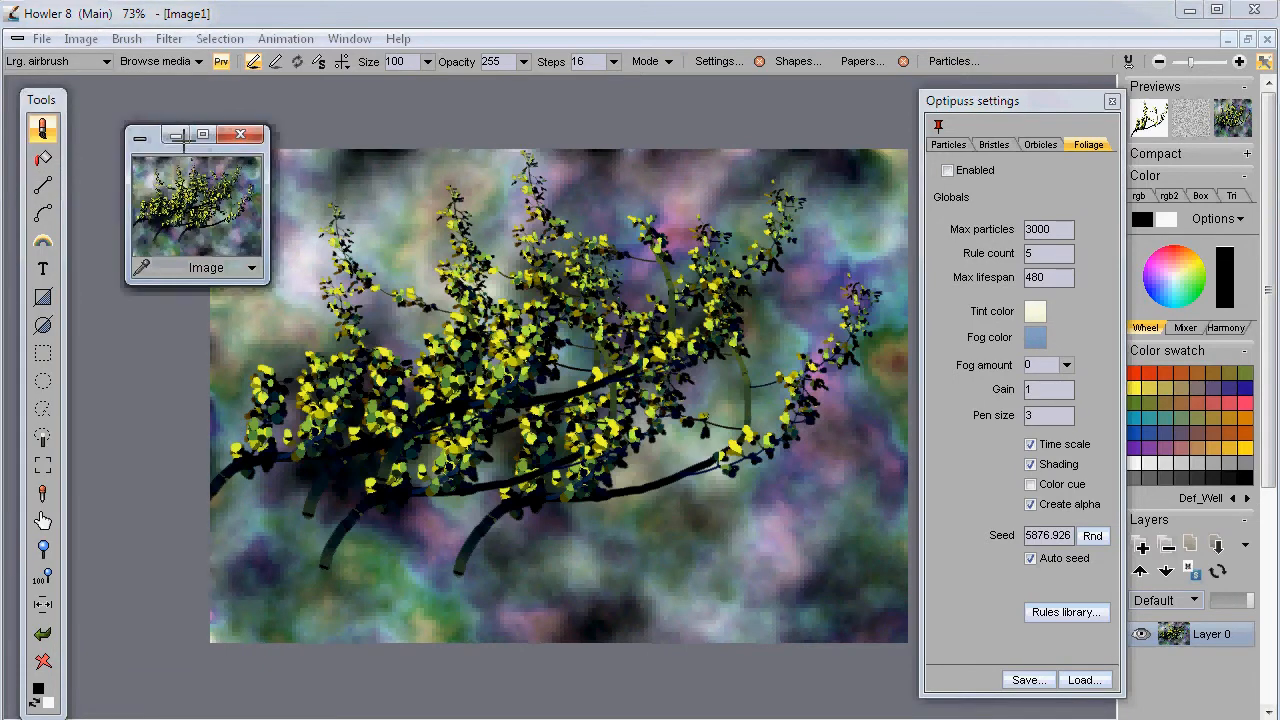
pyautogui.moveTo(184, 140); pyautogui.dragTo(162, 530)
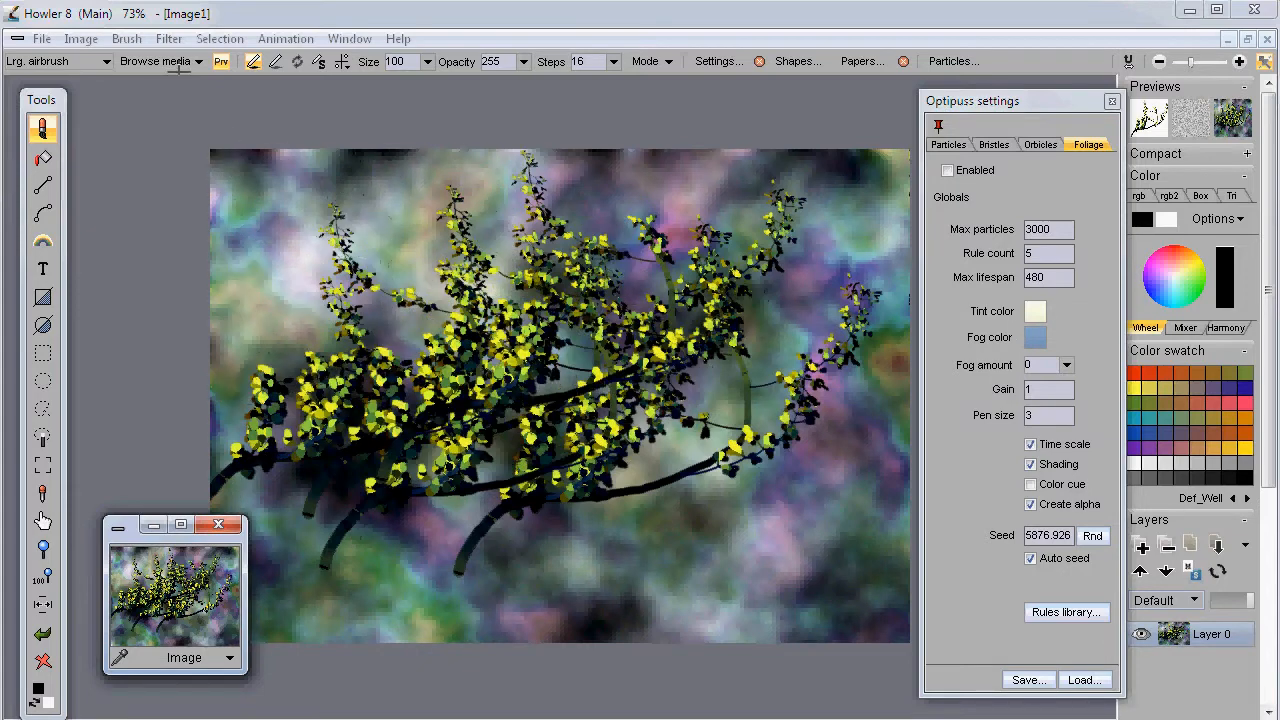
# - Check the file types offered for saving the branch brush, and leave without saving
pyautogui.click(122, 38)
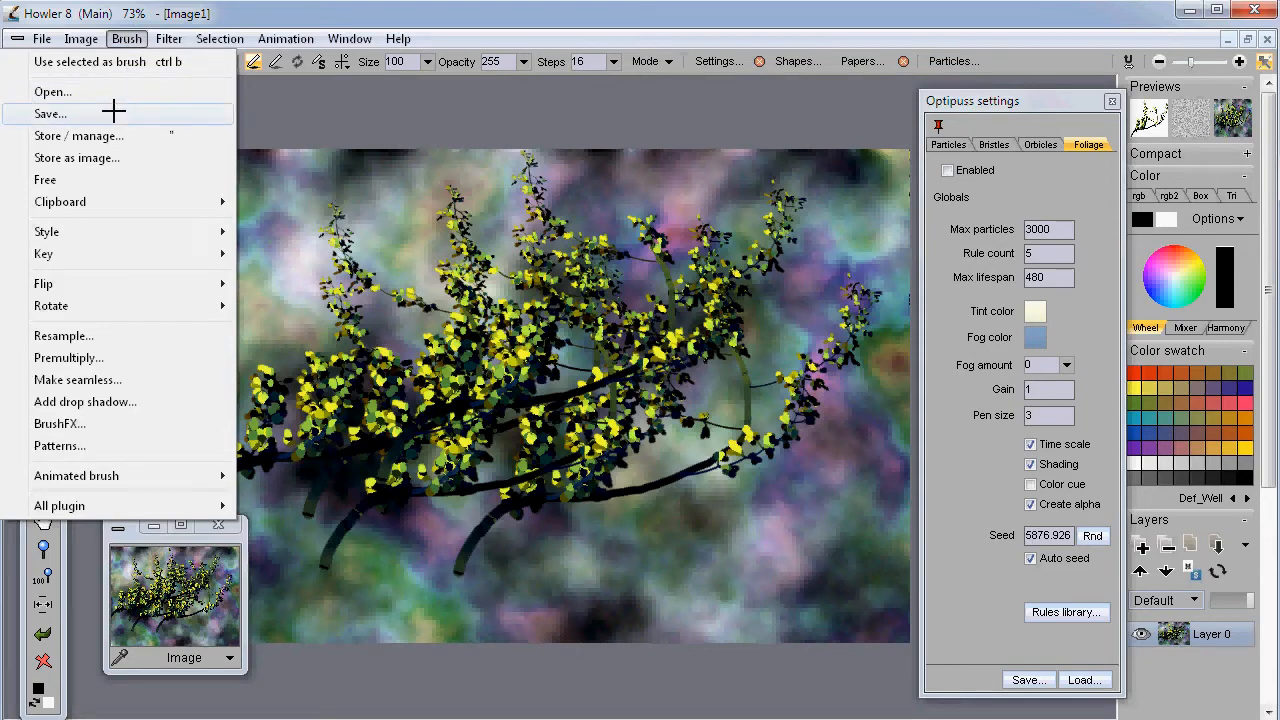
pyautogui.click(78, 114)
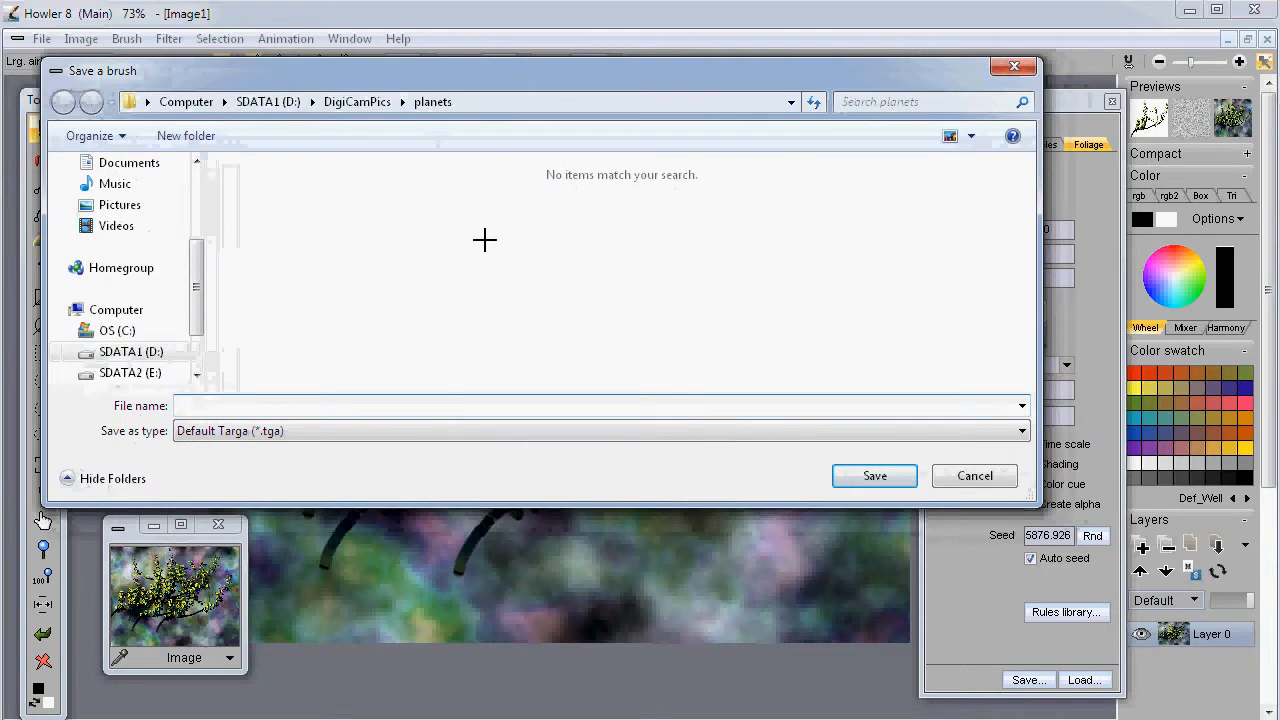
pyautogui.click(551, 430)
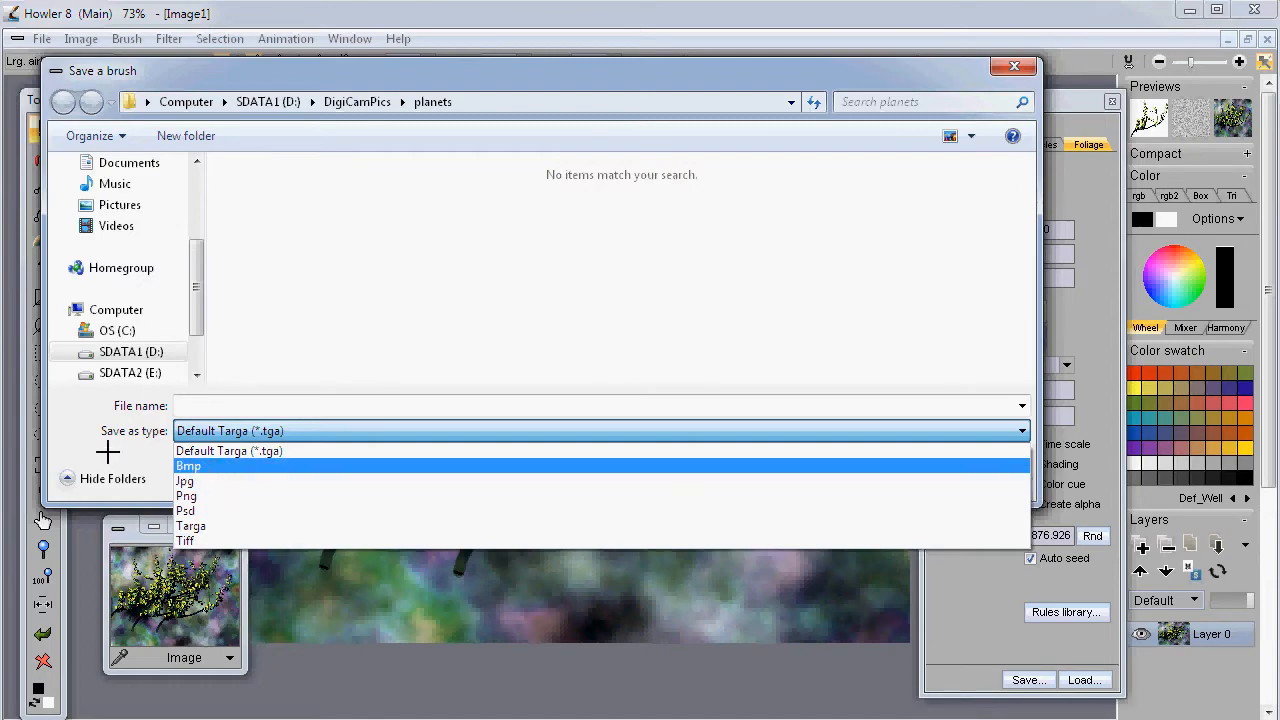
pyautogui.click(68, 415)
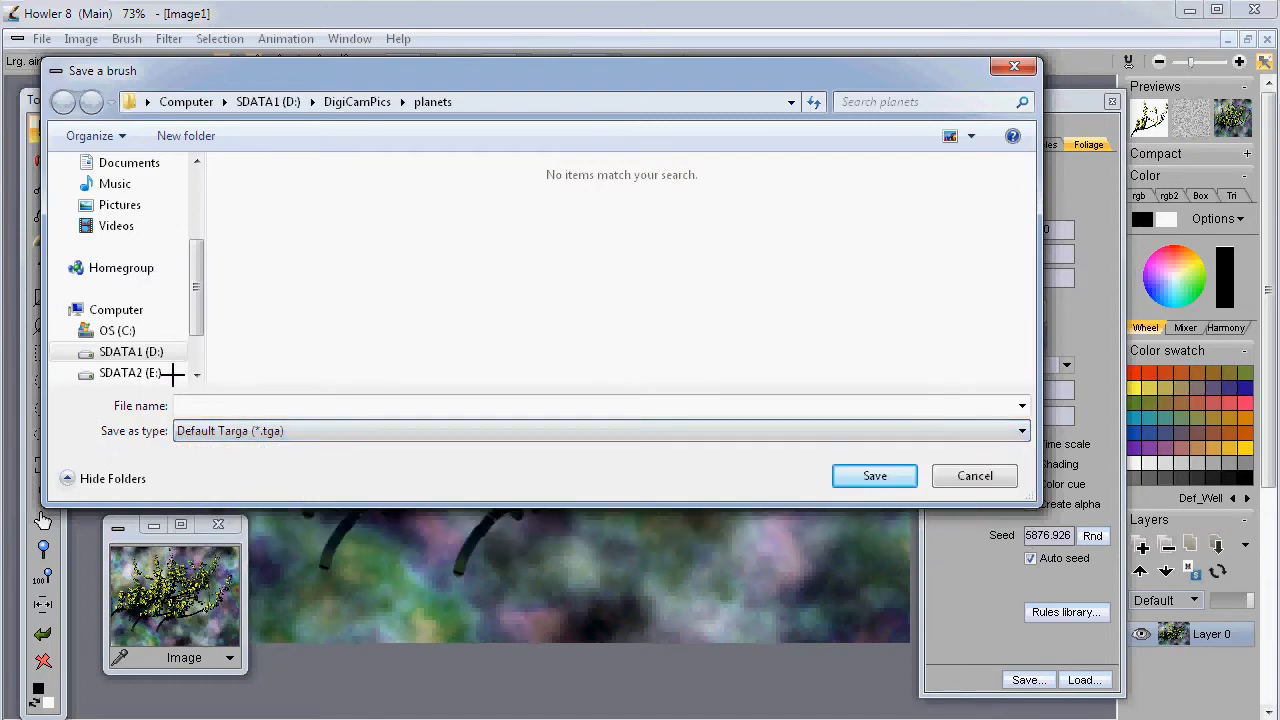
pyautogui.click(972, 477)
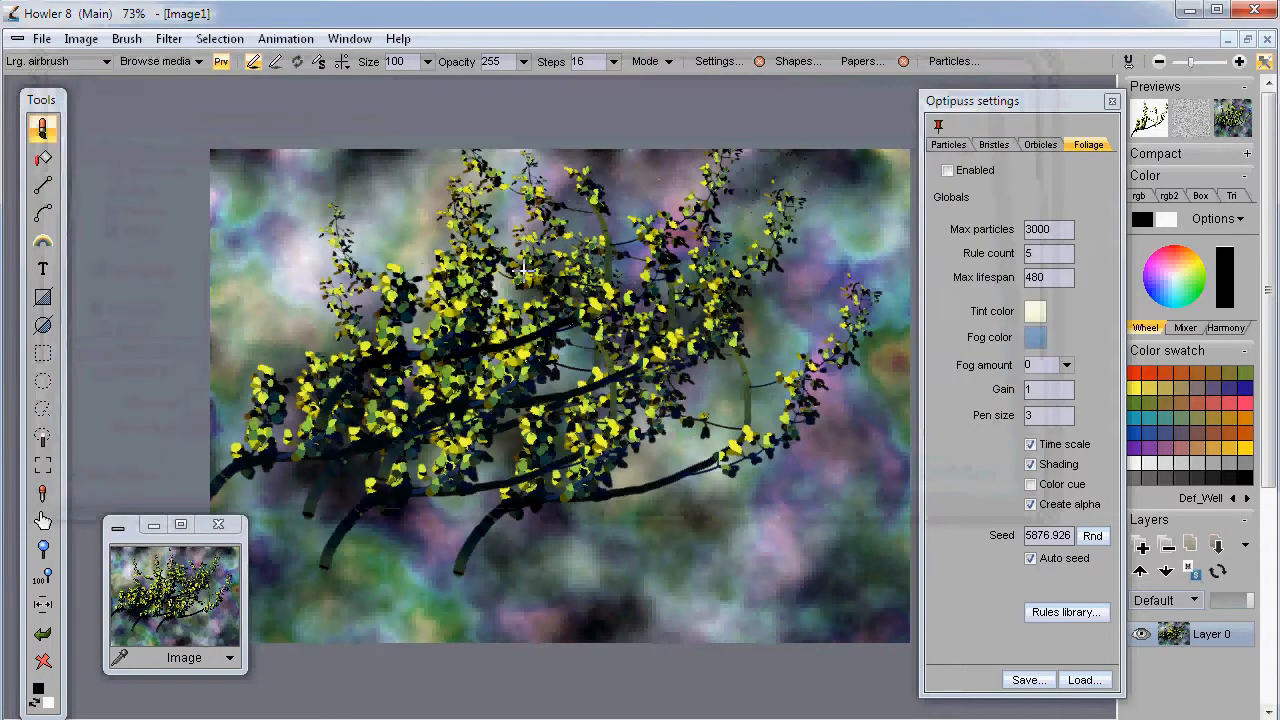
# - Store the branch brush in a Brush buffer and park its window at the canvas's lower edge
pyautogui.click(127, 38)
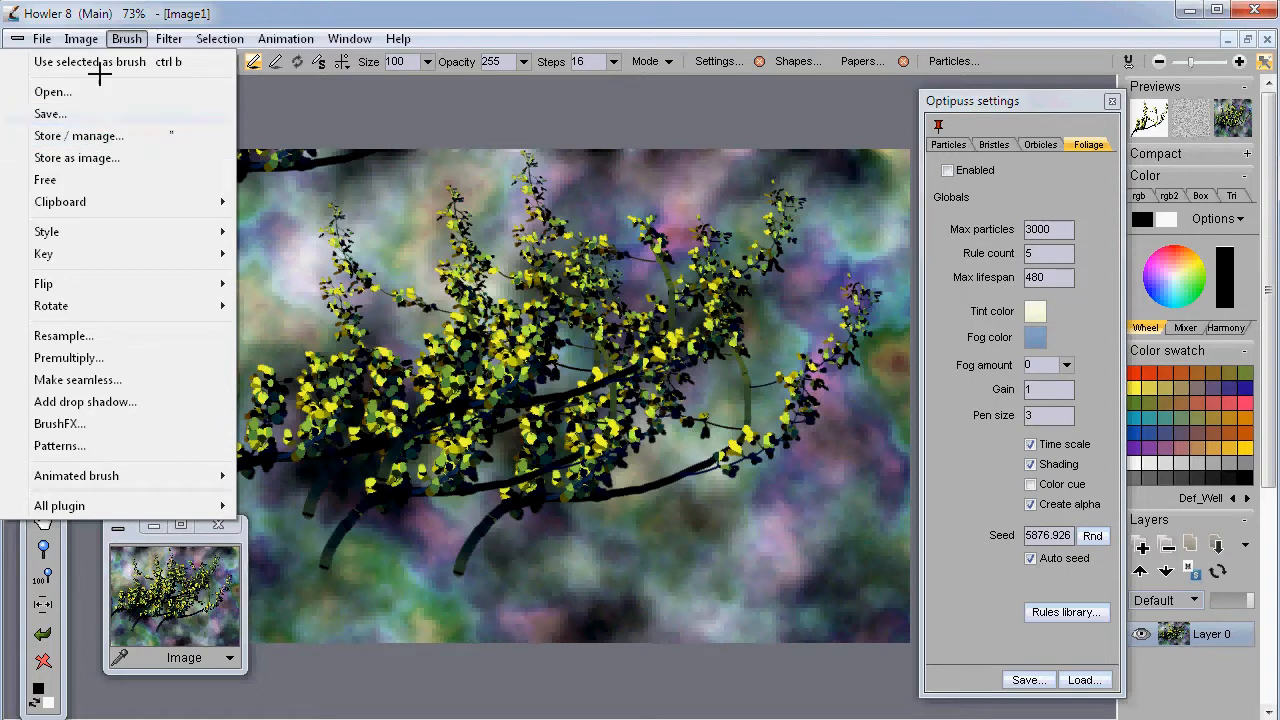
pyautogui.moveTo(81, 38)
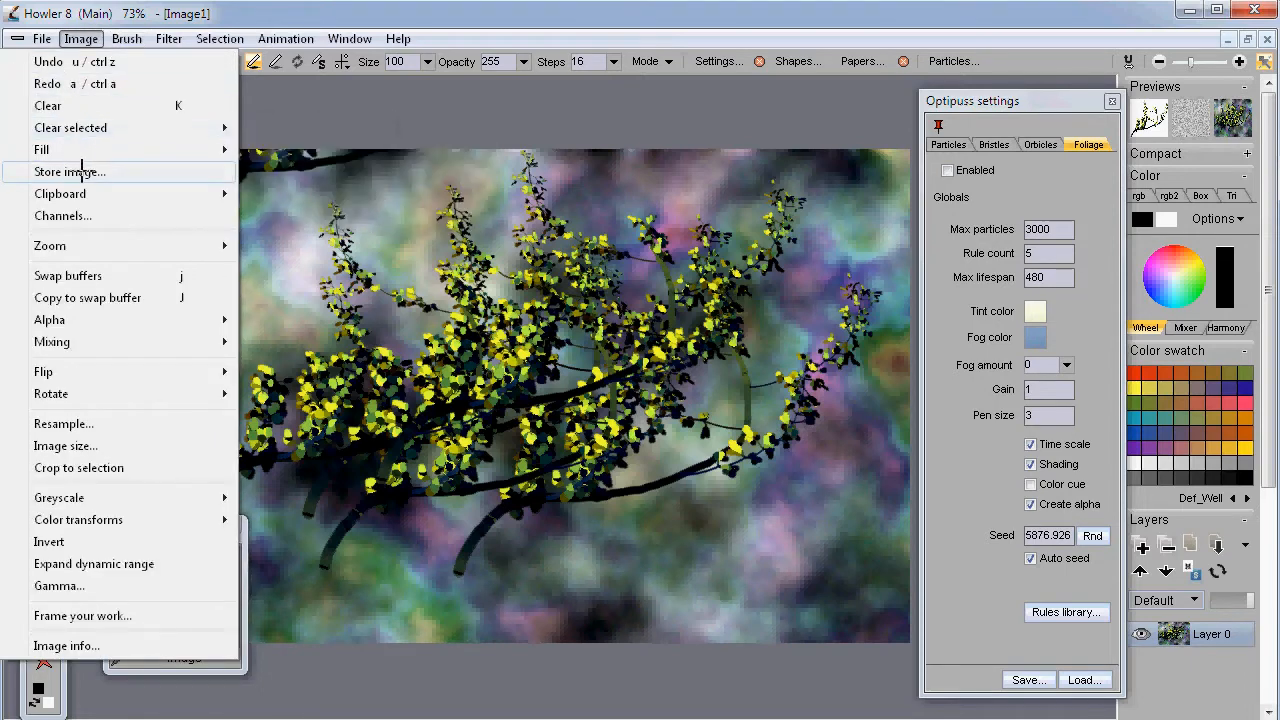
pyautogui.moveTo(127, 38)
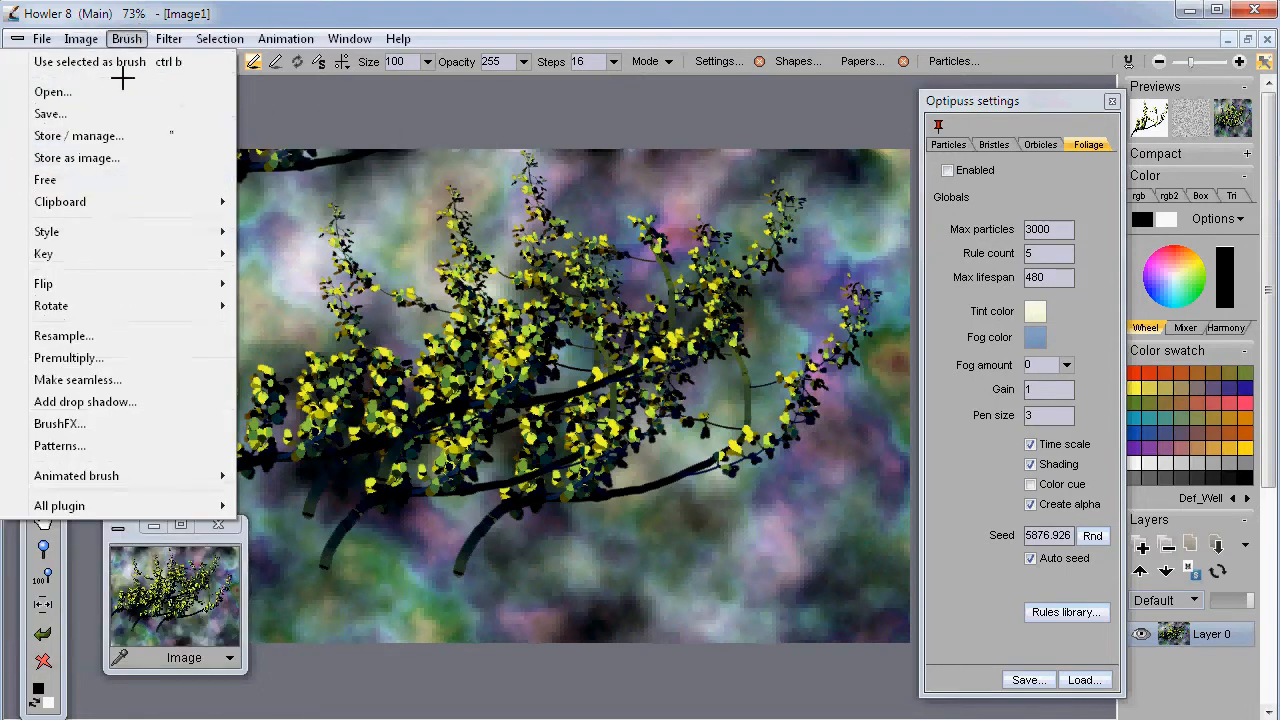
pyautogui.click(88, 136)
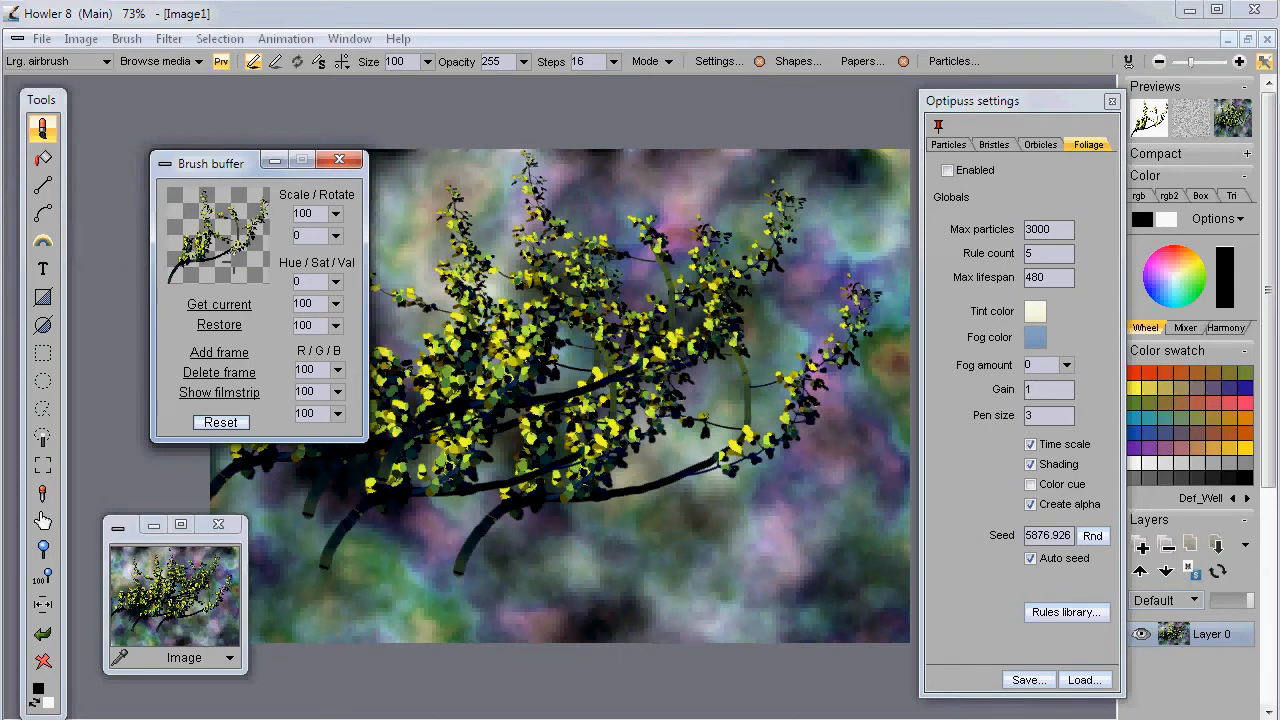
pyautogui.moveTo(218, 156)
pyautogui.mouseDown()
pyautogui.moveTo(325, 162)
pyautogui.moveTo(188, 150)
pyautogui.moveTo(491, 525)
pyautogui.moveTo(699, 378)
pyautogui.moveTo(335, 186)
pyautogui.moveTo(443, 104)
pyautogui.mouseUp()
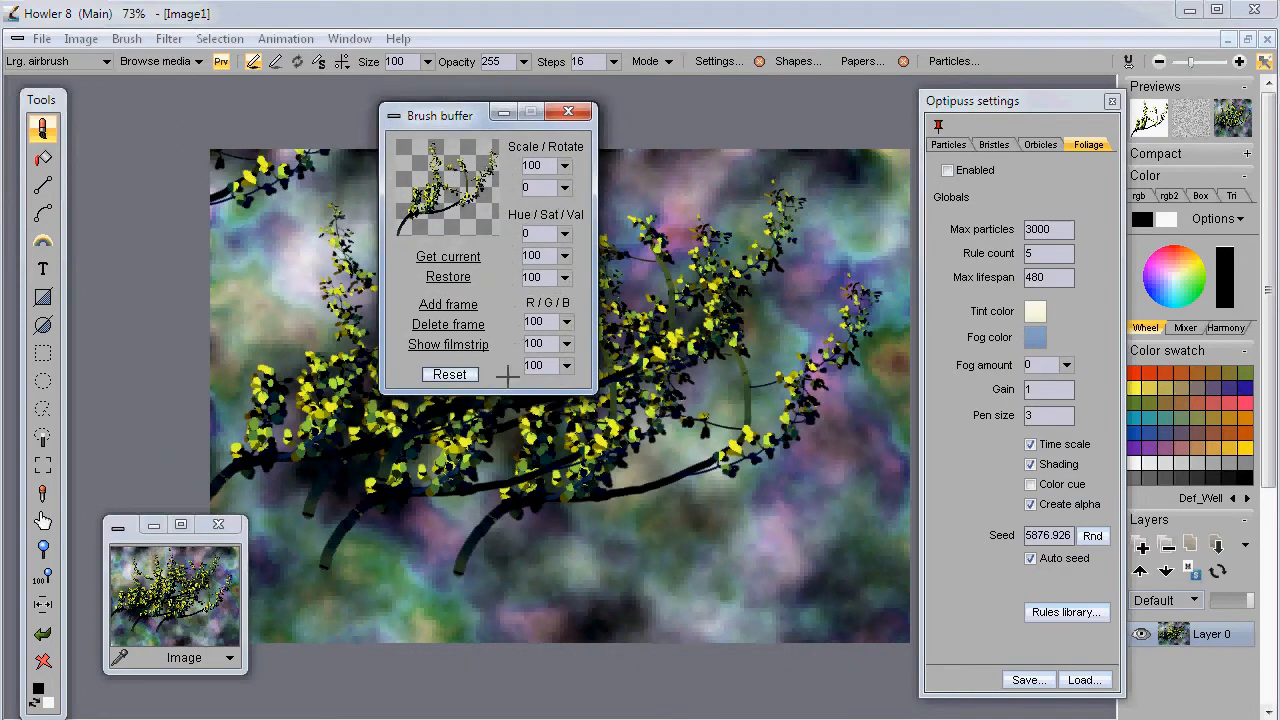
pyautogui.click(618, 268)
pyautogui.moveTo(453, 116)
pyautogui.mouseDown()
pyautogui.moveTo(453, 488)
pyautogui.moveTo(360, 652)
pyautogui.mouseUp()
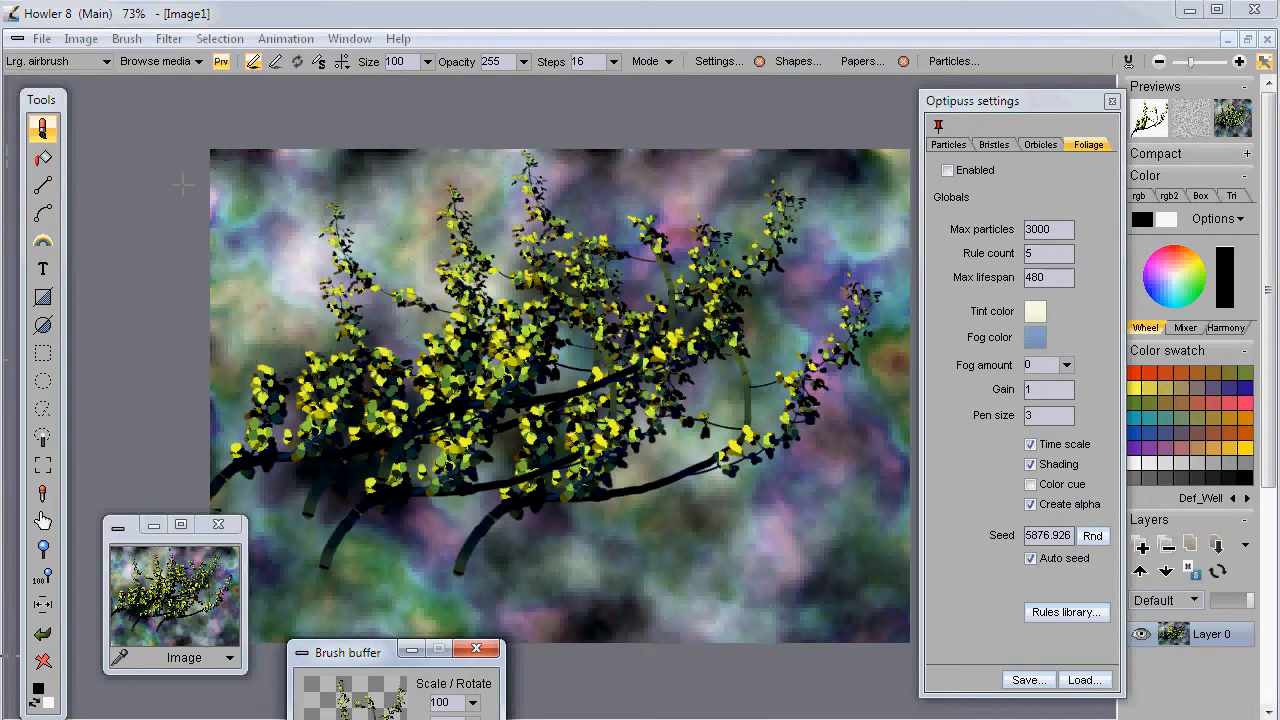
# - Clear the canvas to white and scribble a small red patch near its centre with the Simple Med brush
pyautogui.click(44, 661)
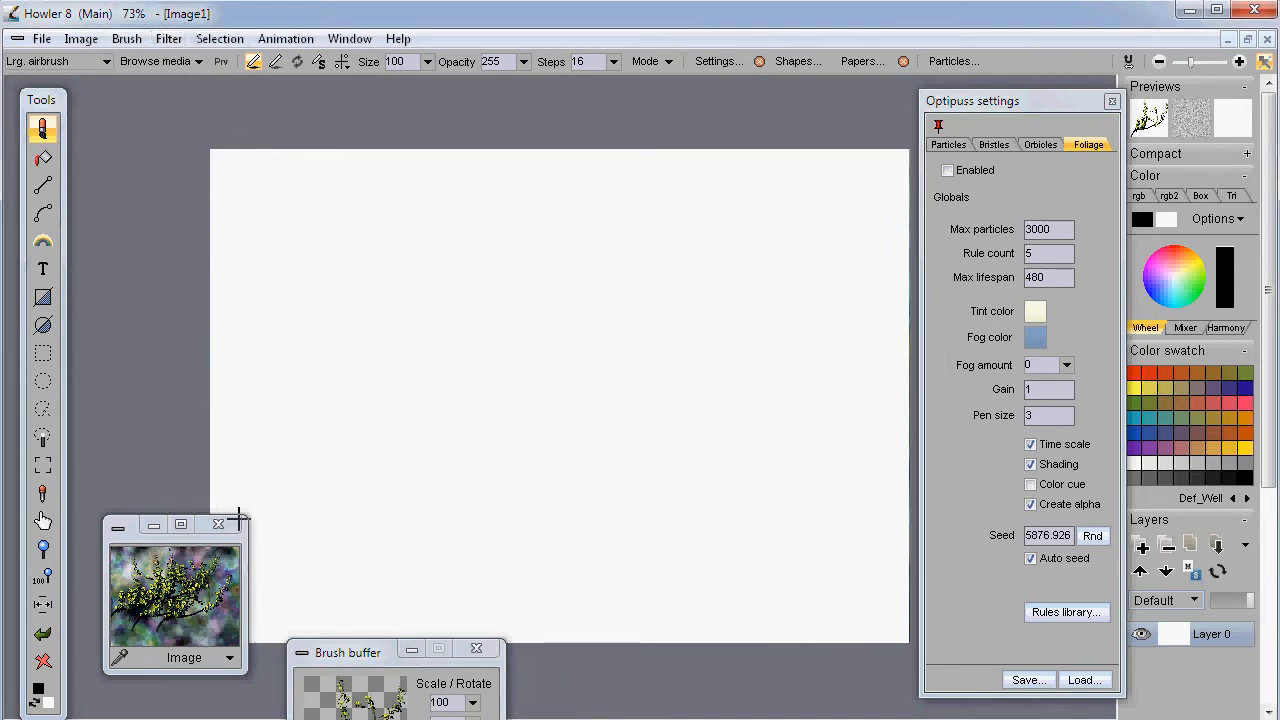
pyautogui.click(1134, 373)
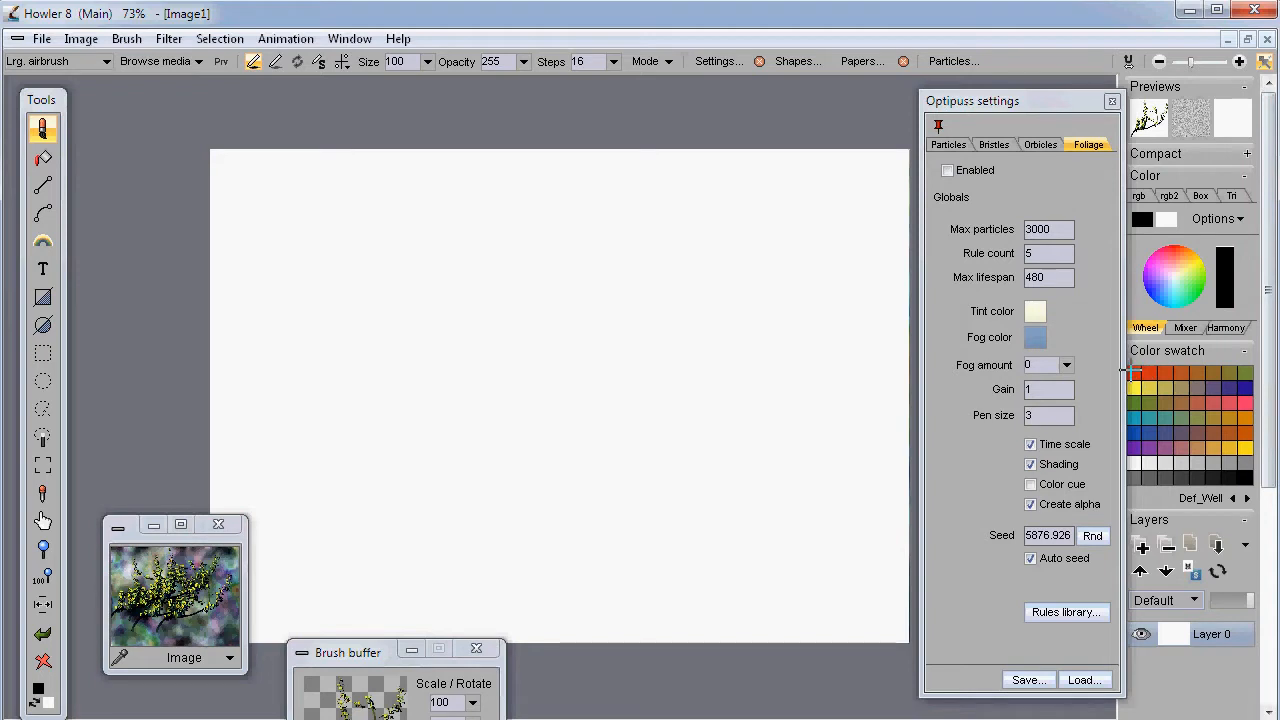
pyautogui.rightClick(42, 128)
pyautogui.moveTo(117, 143)
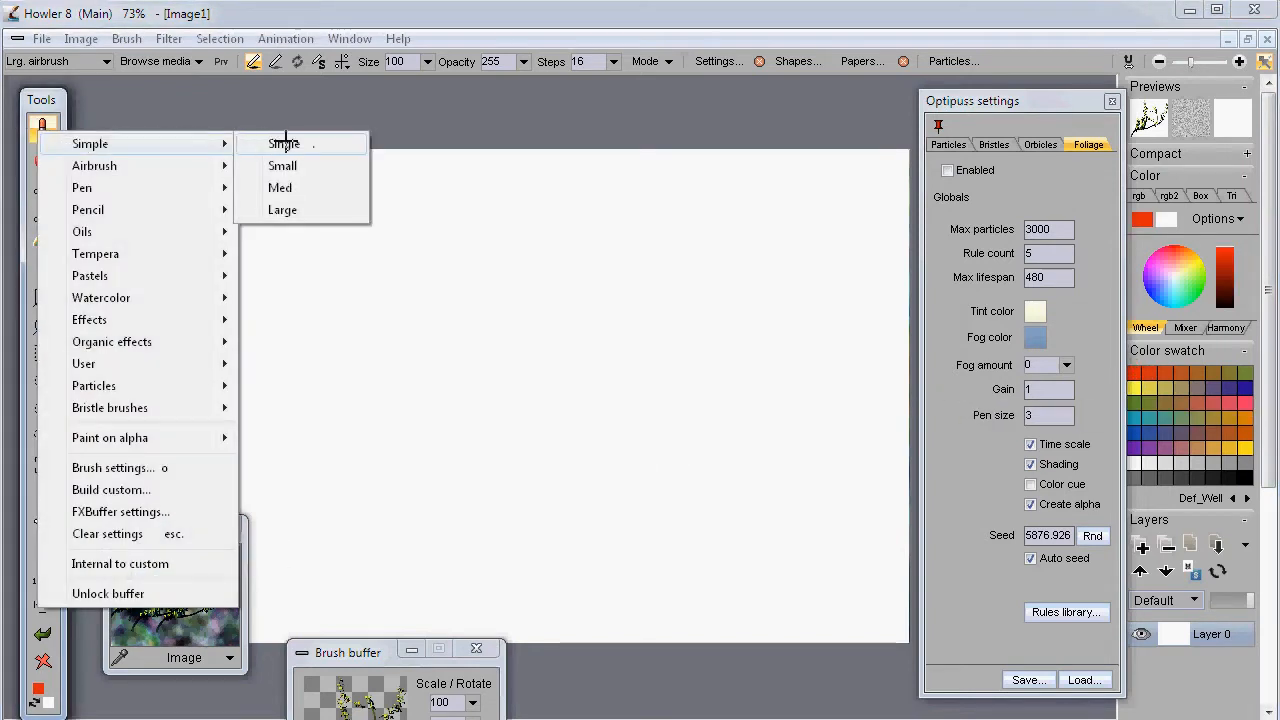
pyautogui.click(282, 187)
pyautogui.moveTo(461, 422)
pyautogui.mouseDown()
pyautogui.moveTo(583, 423)
pyautogui.moveTo(512, 410)
pyautogui.moveTo(500, 434)
pyautogui.moveTo(451, 423)
pyautogui.moveTo(477, 402)
pyautogui.mouseUp()
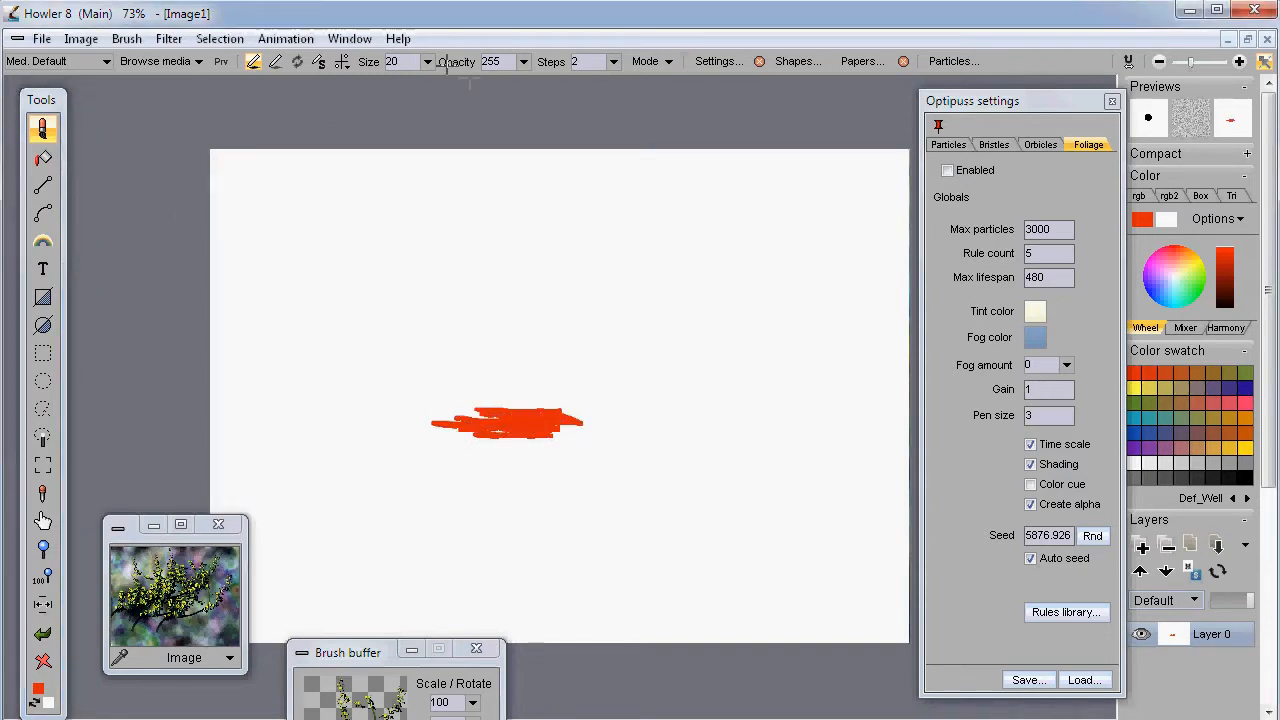
# - Set the brush size to 77 and thicken the red patch near the canvas's centre into a wide horizontal bar
pyautogui.click(427, 61)
pyautogui.moveTo(374, 87); pyautogui.dragTo(398, 87)
pyautogui.moveTo(539, 419)
pyautogui.mouseDown()
pyautogui.moveTo(466, 422)
pyautogui.moveTo(575, 433)
pyautogui.moveTo(566, 411)
pyautogui.moveTo(566, 429)
pyautogui.moveTo(530, 435)
pyautogui.moveTo(443, 442)
pyautogui.moveTo(440, 425)
pyautogui.mouseUp()
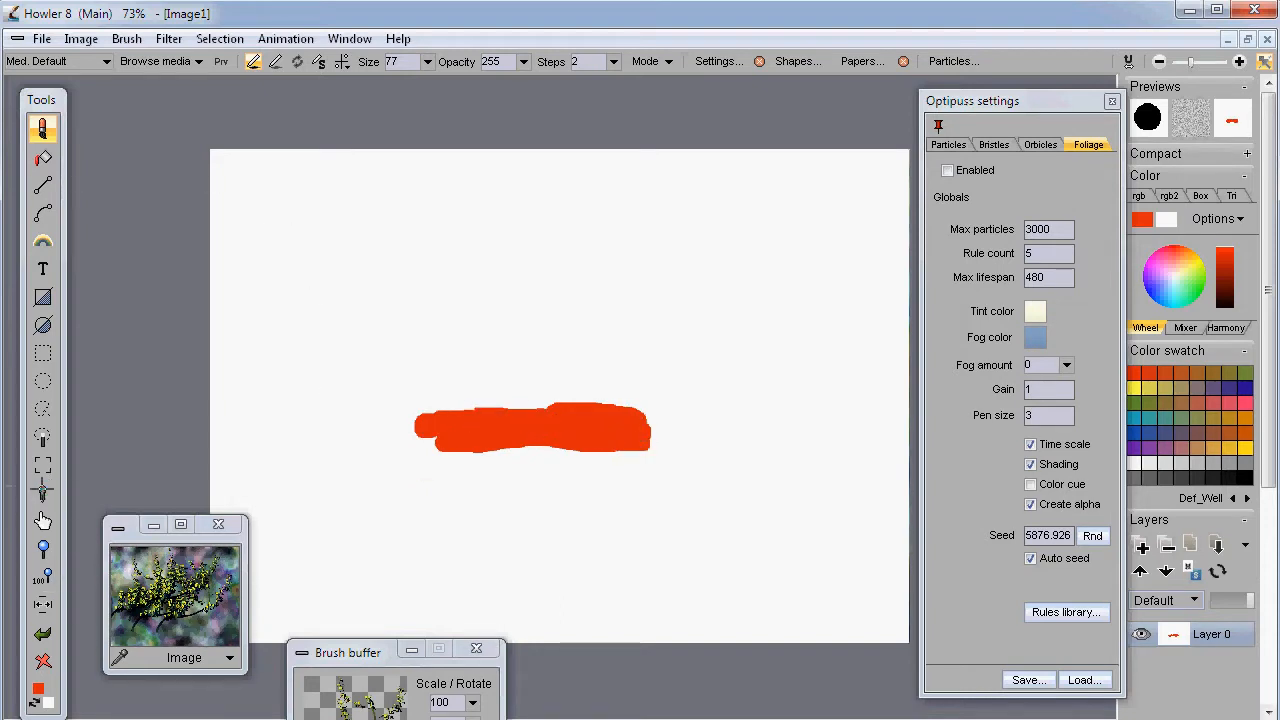
# - Pick up the red bar as a custom brush with the rectangular brush selector and store it in a new Brush buffer
pyautogui.click(42, 464)
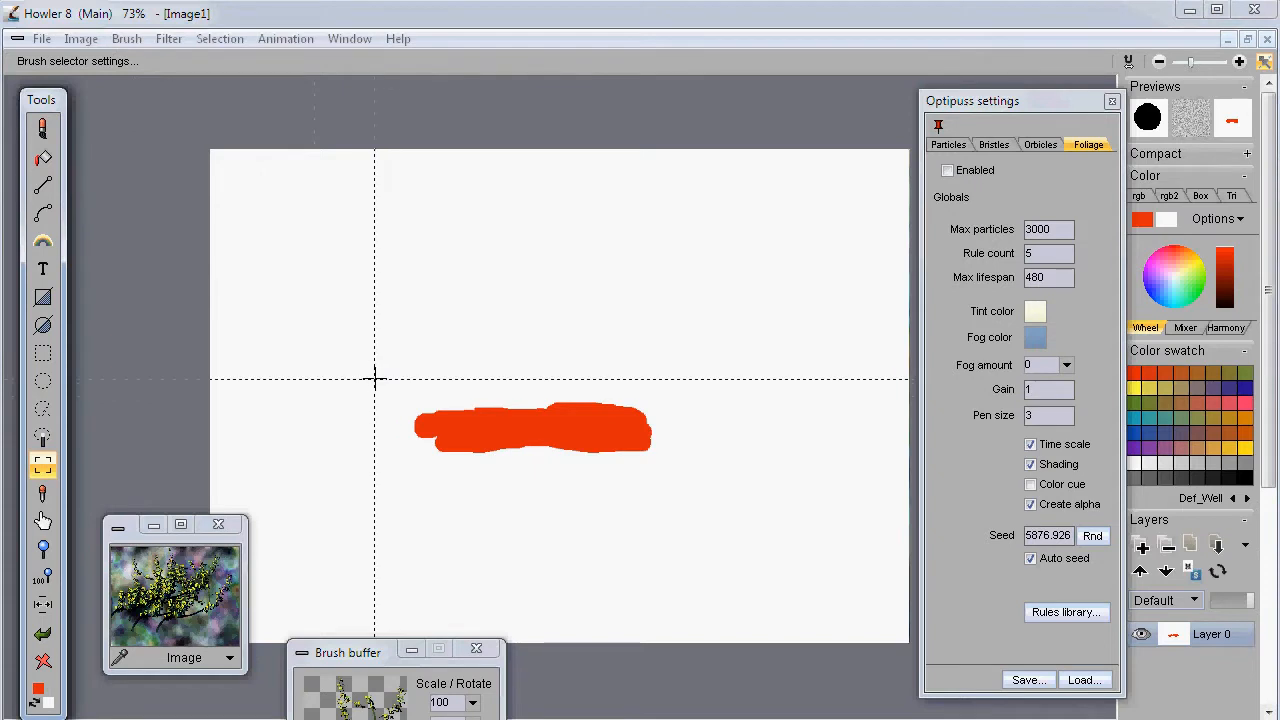
pyautogui.moveTo(383, 383)
pyautogui.mouseDown()
pyautogui.moveTo(597, 486)
pyautogui.moveTo(691, 491)
pyautogui.moveTo(691, 480)
pyautogui.mouseUp()
pyautogui.click(127, 38)
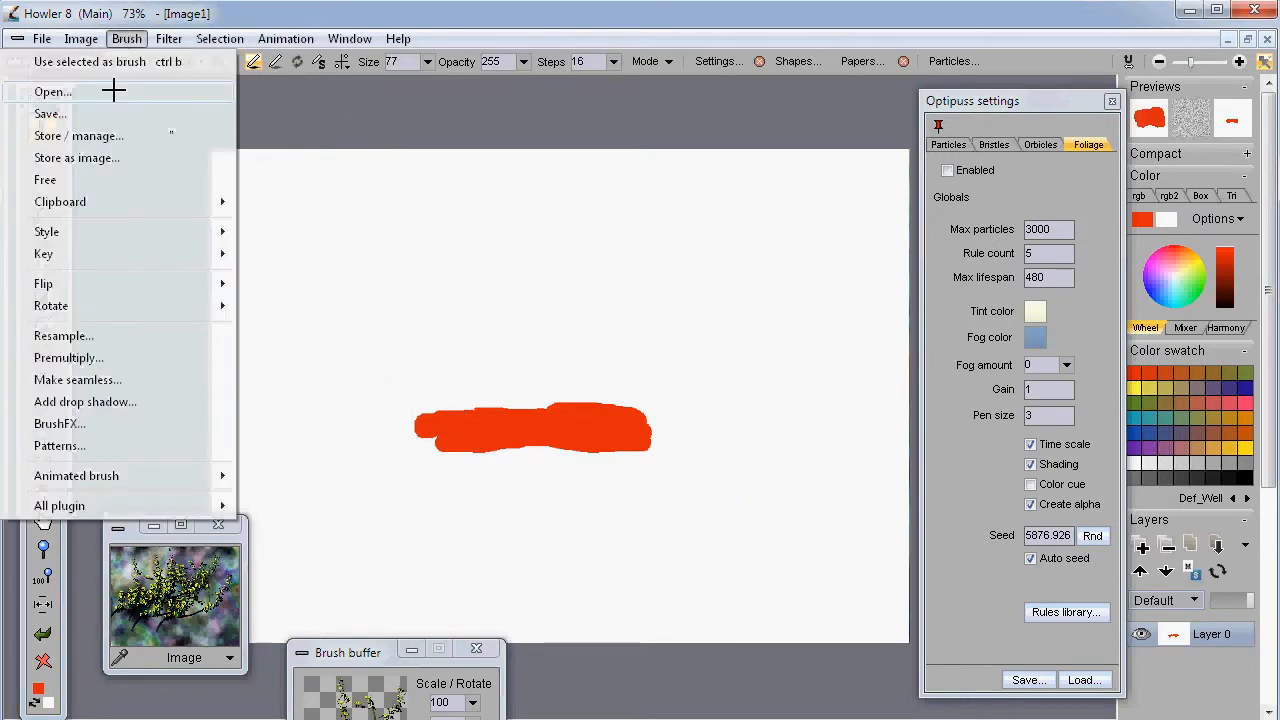
pyautogui.click(90, 136)
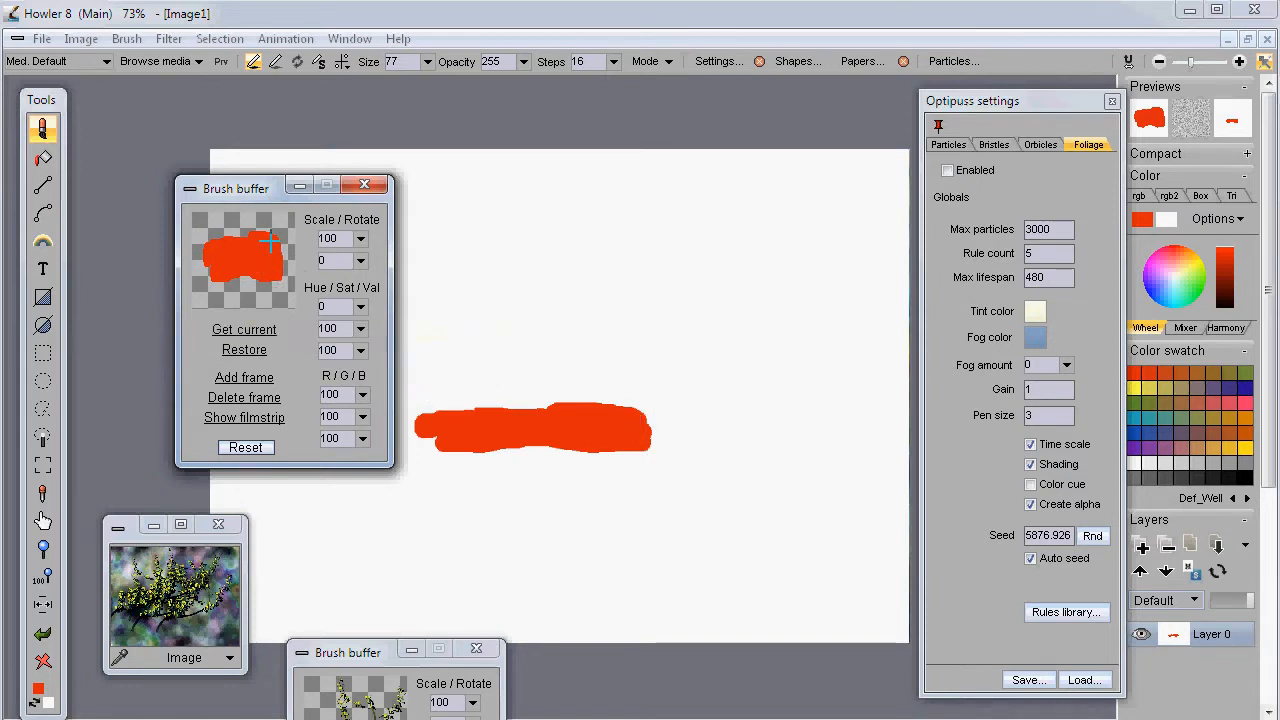
# - With the brush preview on, paint a large red area with the custom brush and move its Brush buffer window over the canvas's upper-left corner
pyautogui.click(229, 62)
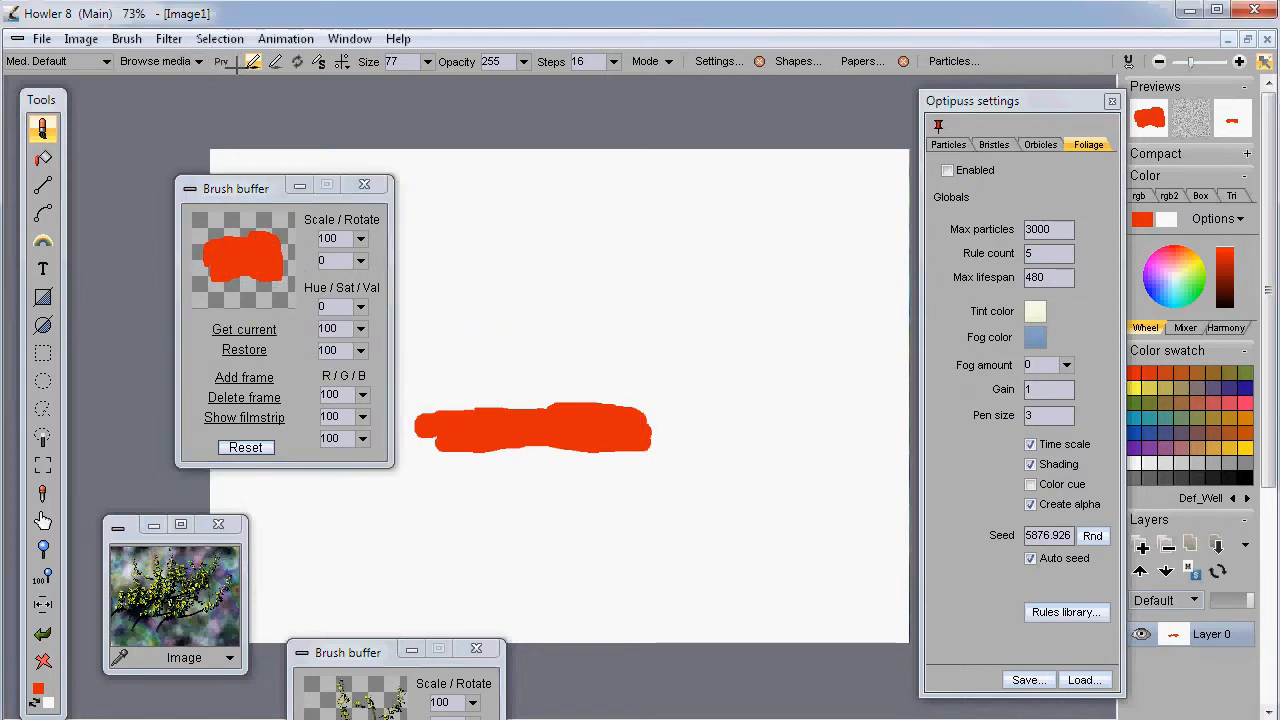
pyautogui.moveTo(643, 277)
pyautogui.mouseDown()
pyautogui.moveTo(623, 534)
pyautogui.moveTo(593, 283)
pyautogui.moveTo(620, 358)
pyautogui.mouseUp()
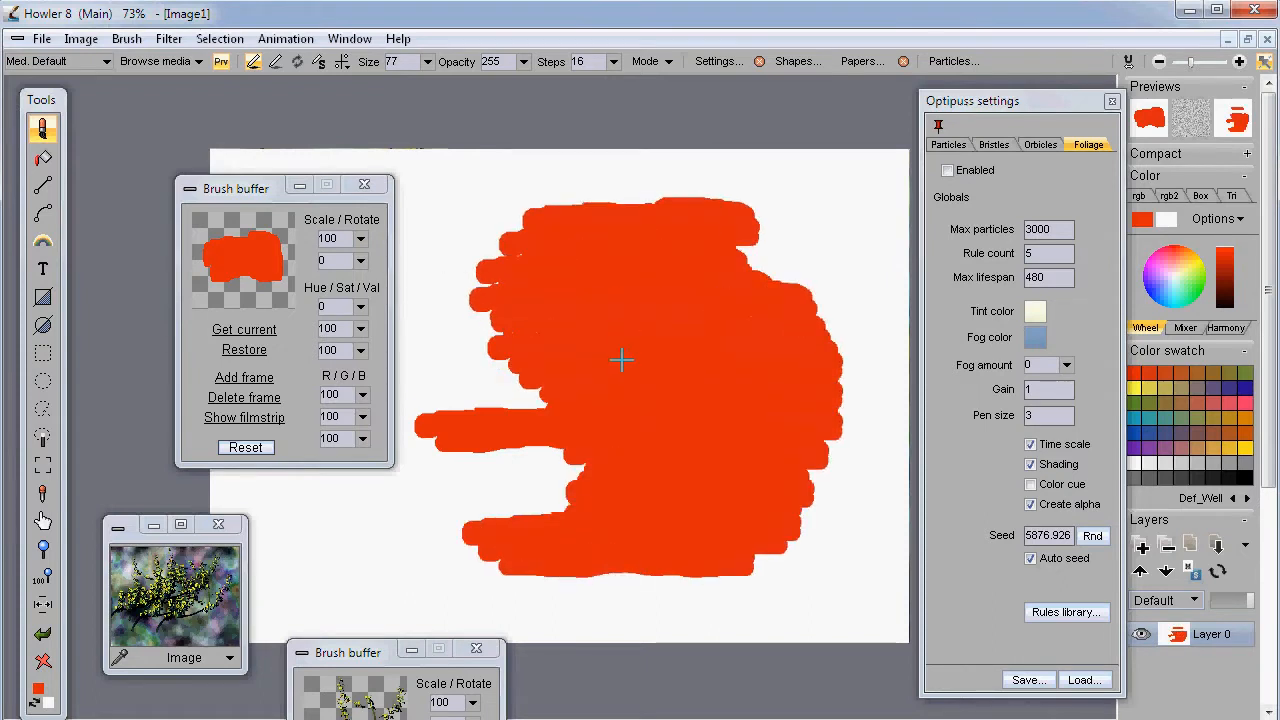
pyautogui.moveTo(253, 188)
pyautogui.mouseDown()
pyautogui.moveTo(185, 137)
pyautogui.moveTo(171, 152)
pyautogui.mouseUp()
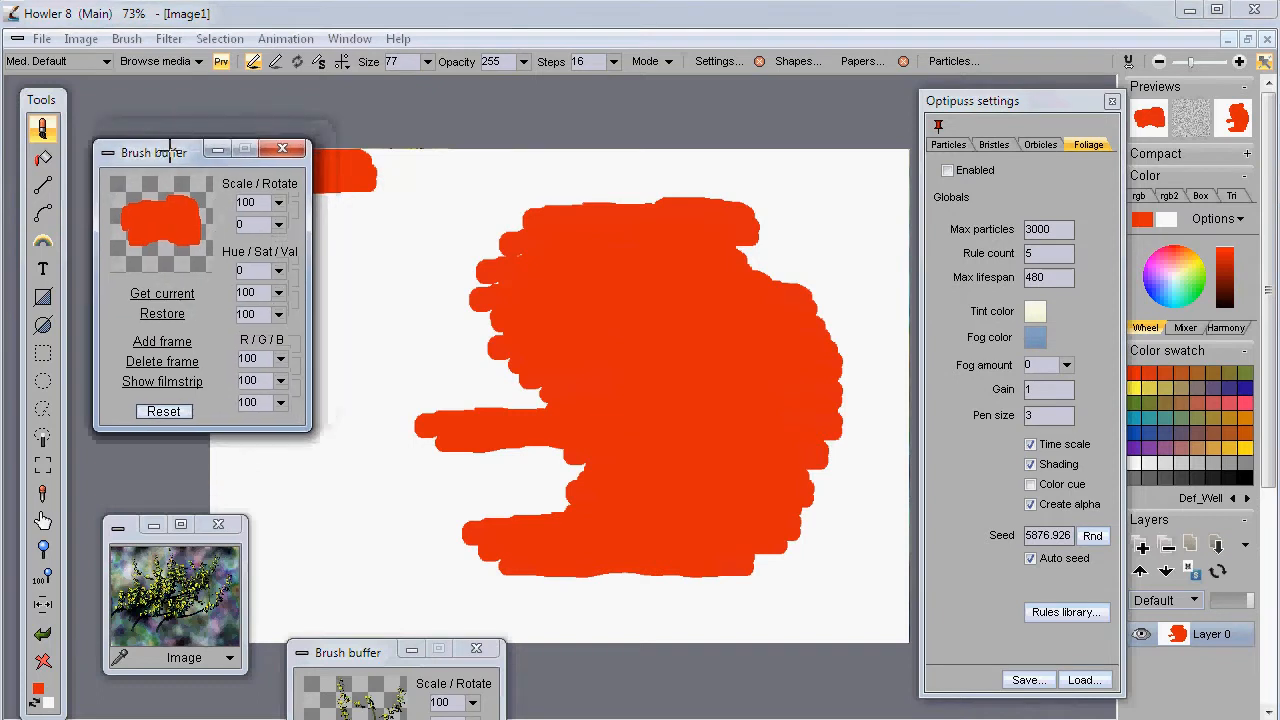
# - Add a second frame in the red brush's filmstrip and clear the painted canvas to white
pyautogui.click(162, 382)
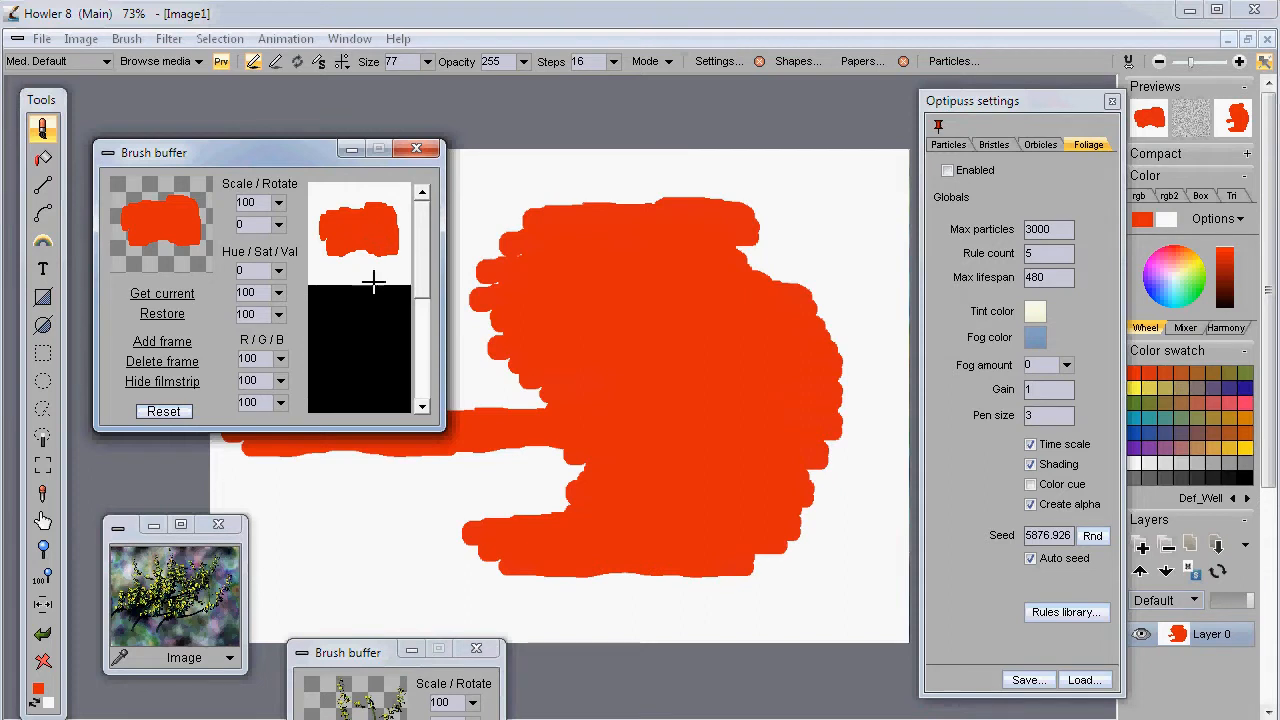
pyautogui.click(163, 342)
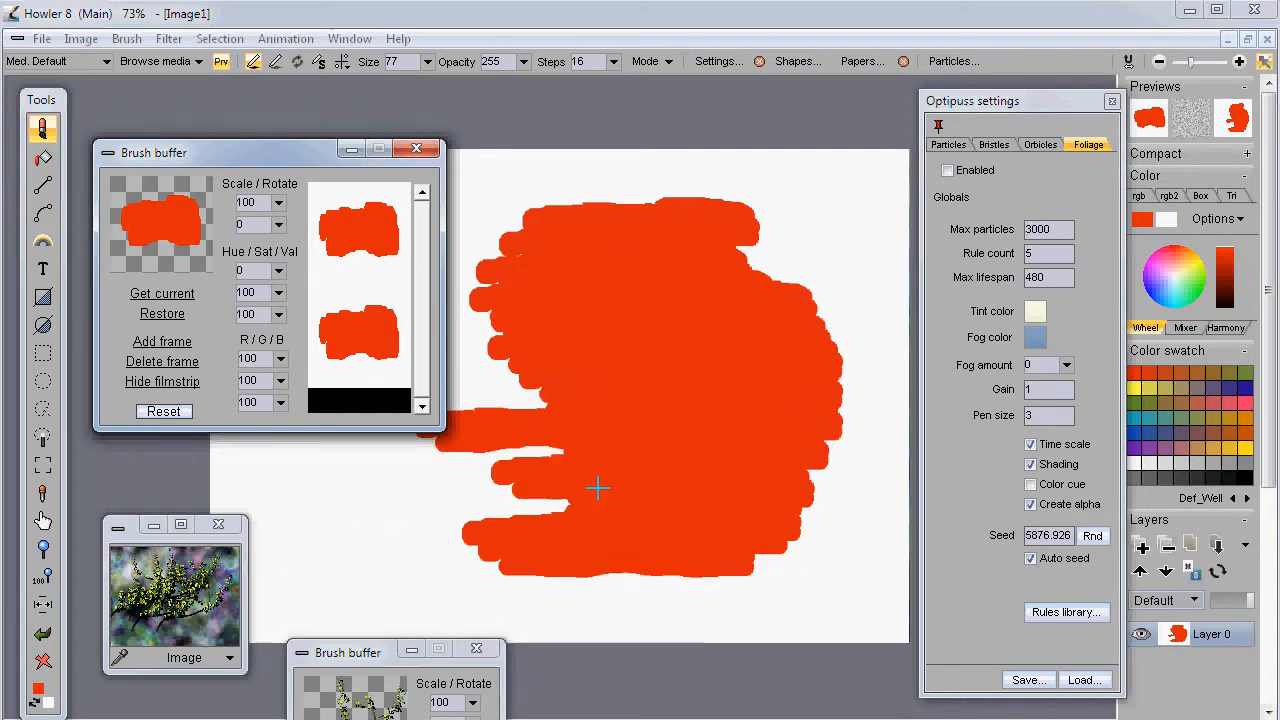
pyautogui.click(43, 659)
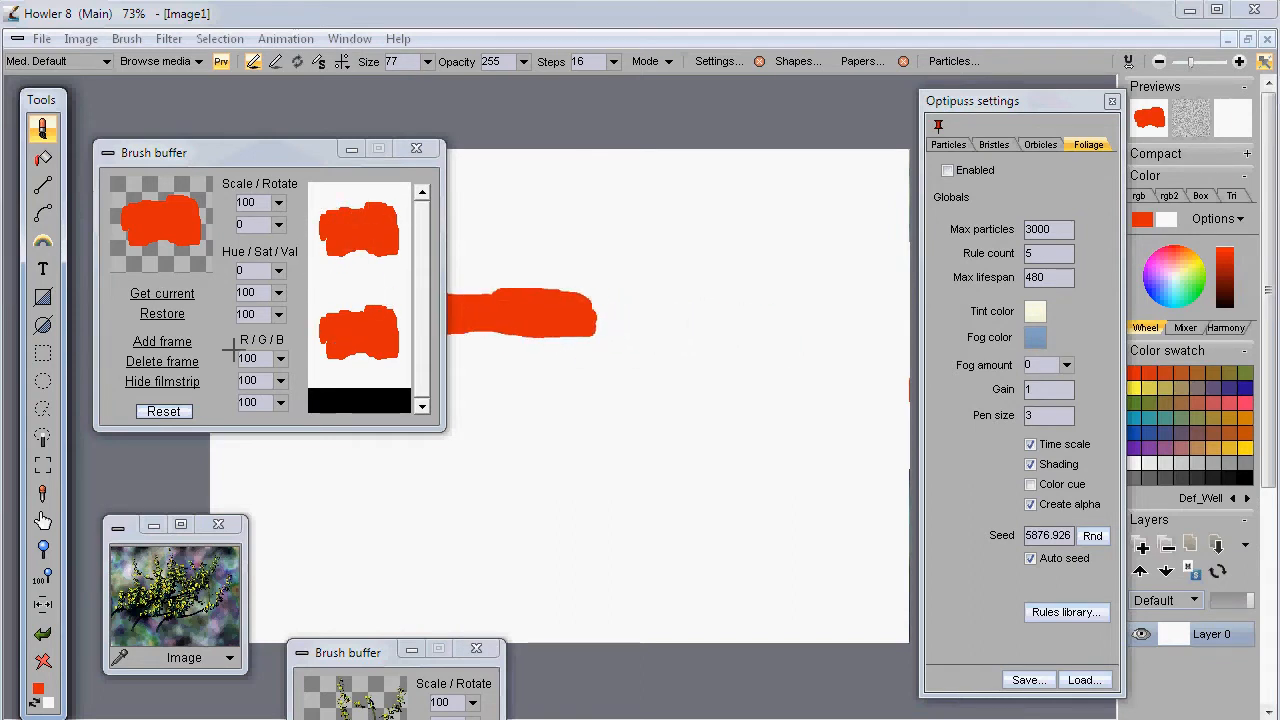
# - Extend the red brush's filmstrip to 15 frames and undo the last red stroke on the canvas
pyautogui.click(161, 341)
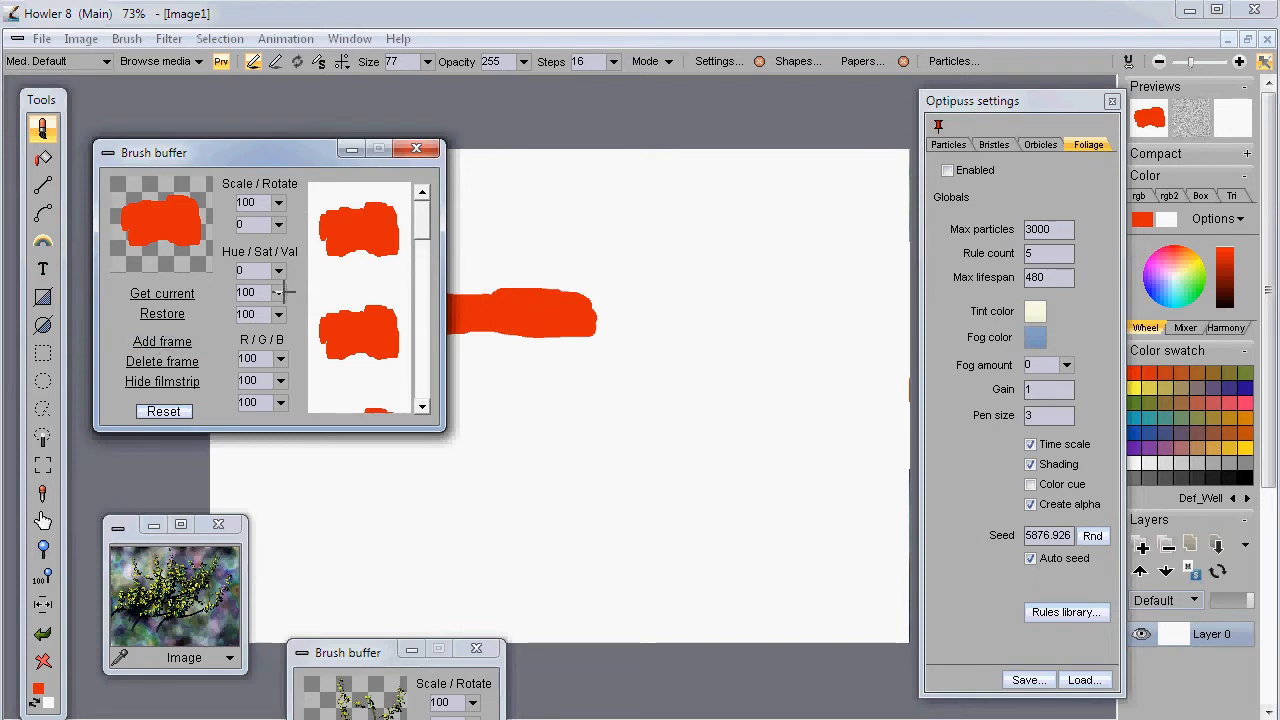
pyautogui.moveTo(421, 207); pyautogui.dragTo(420, 371)
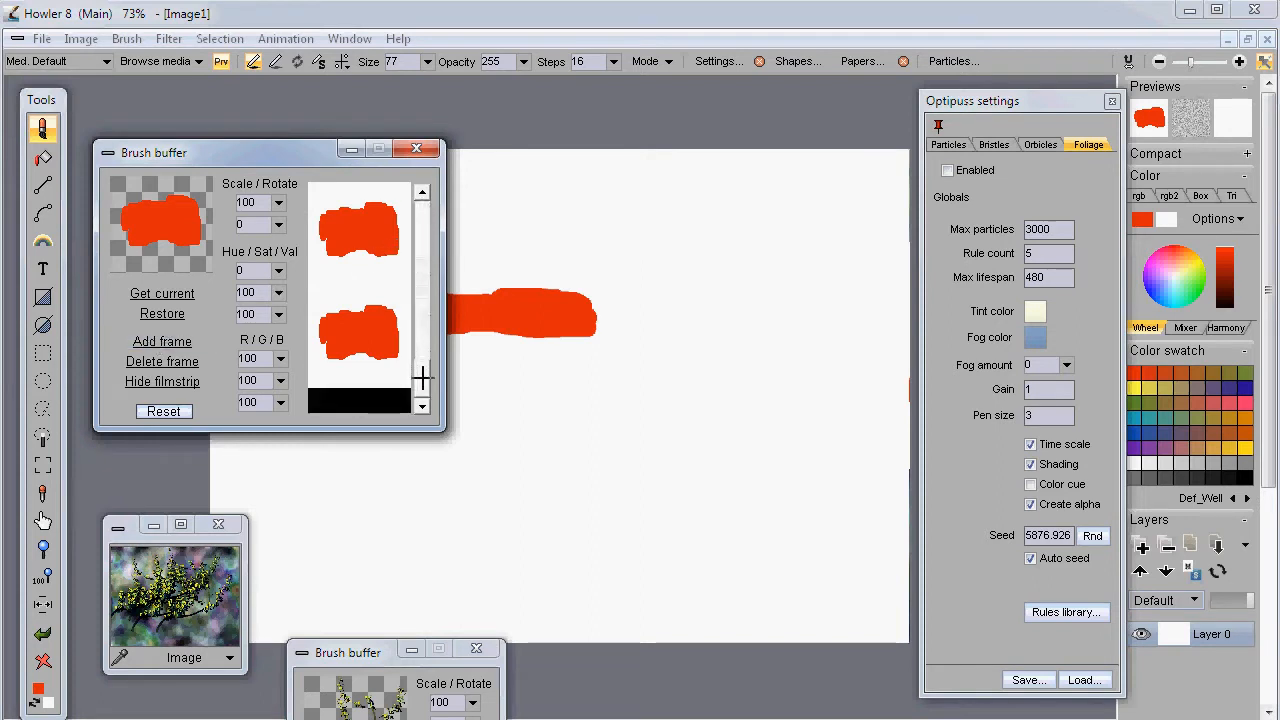
pyautogui.click(150, 341)
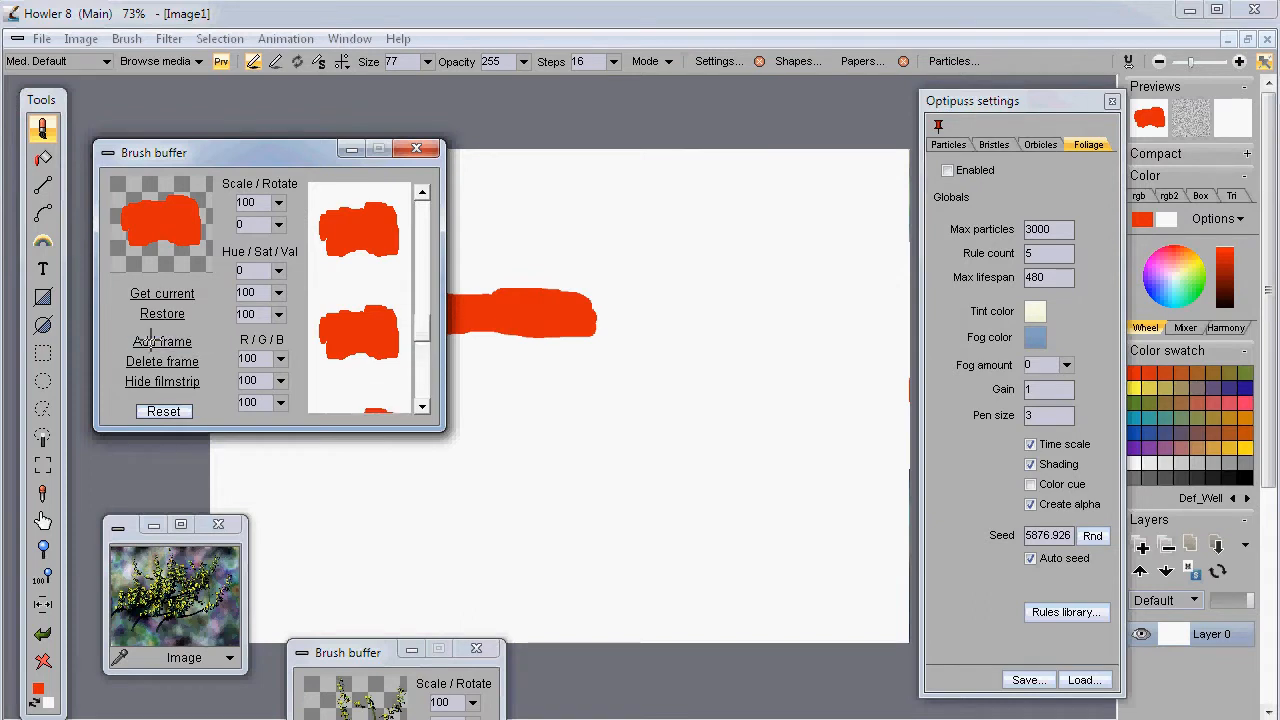
pyautogui.click(152, 341)
pyautogui.click(152, 341)
pyautogui.click(160, 341)
pyautogui.click(160, 341)
pyautogui.click(160, 341)
pyautogui.hotkey('ctrl', 'z')
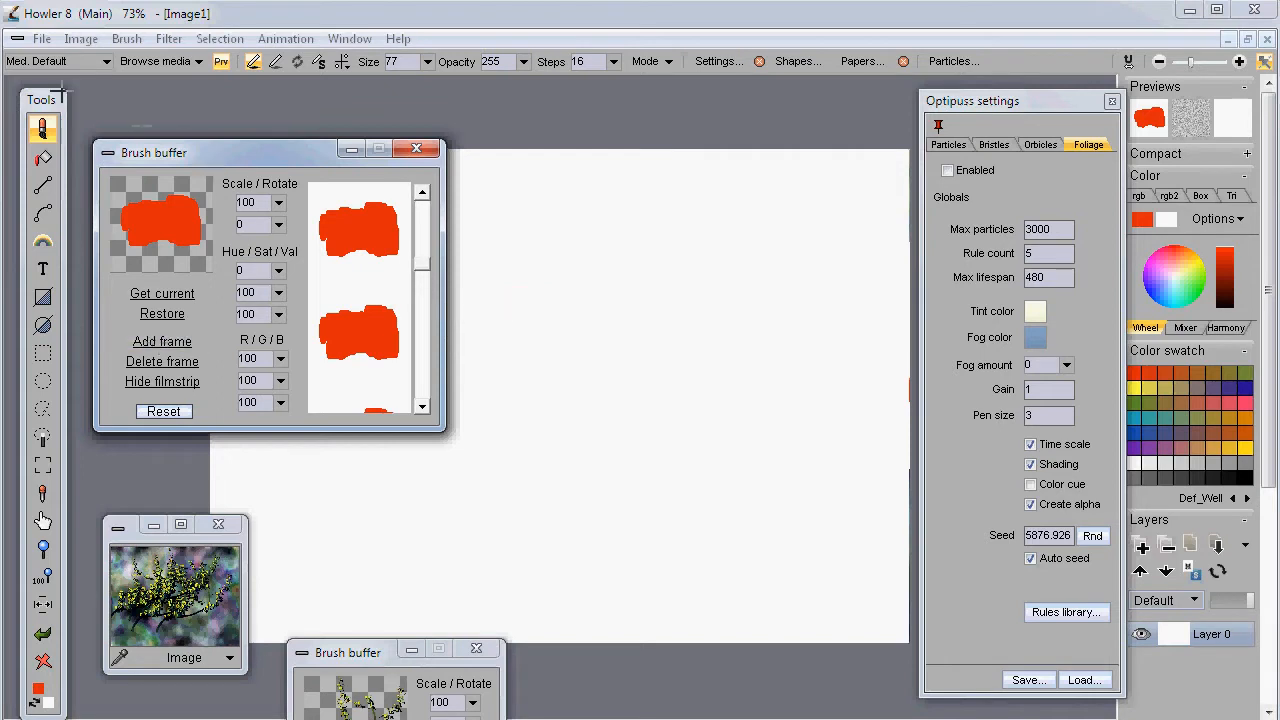
# - Open the Brush timeline editor for the animated red brush and place its window over the canvas's upper part
pyautogui.click(120, 38)
pyautogui.moveTo(115, 475)
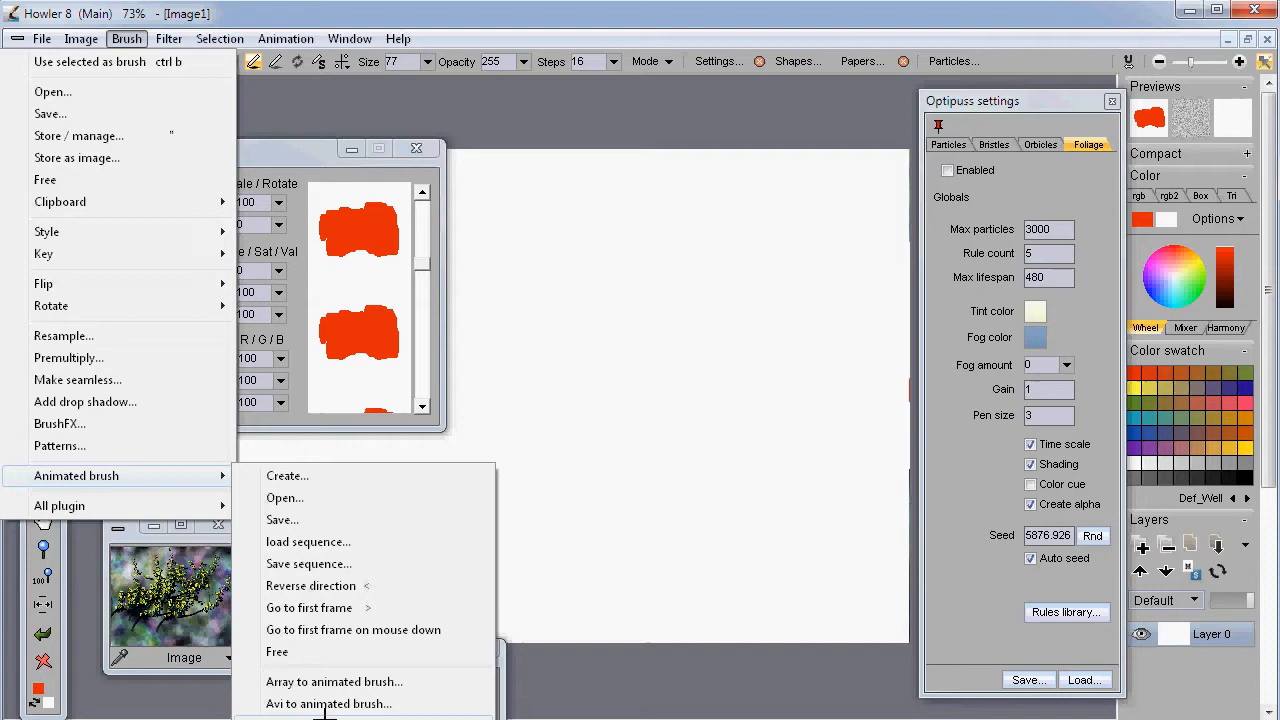
pyautogui.click(318, 713)
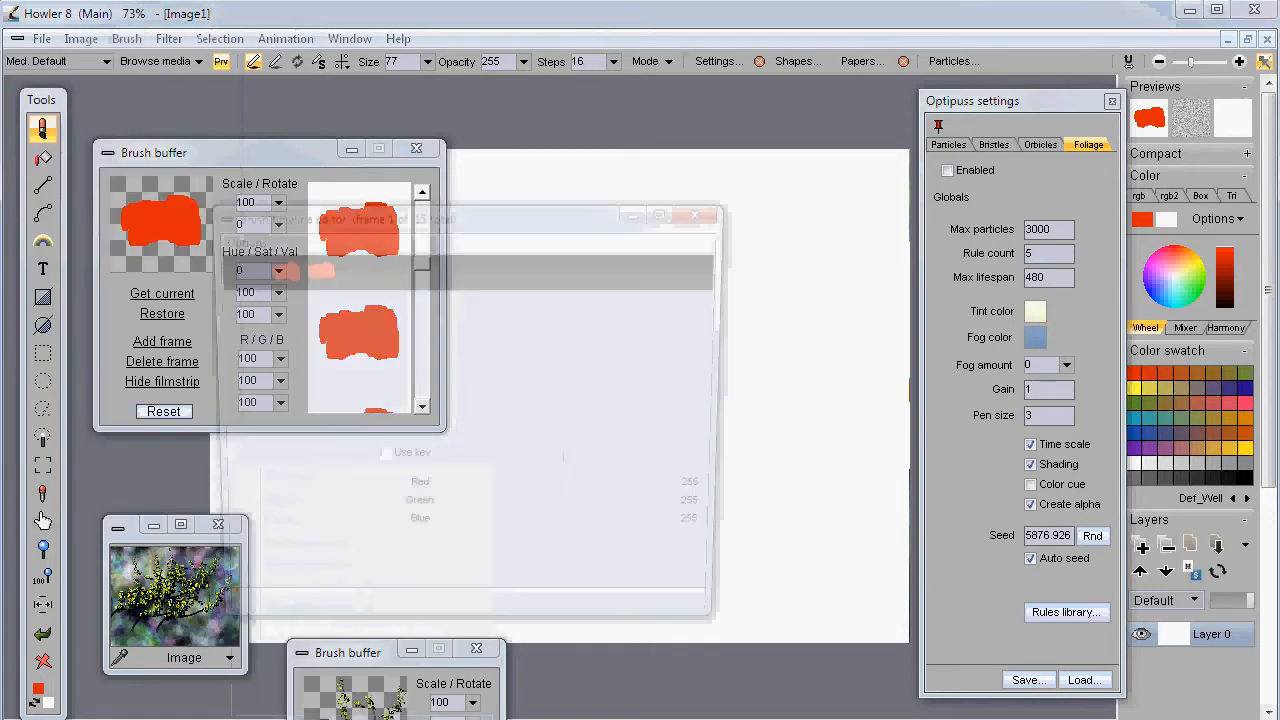
pyautogui.moveTo(326, 213)
pyautogui.mouseDown()
pyautogui.moveTo(435, 137)
pyautogui.moveTo(407, 114)
pyautogui.moveTo(362, 115)
pyautogui.mouseUp()
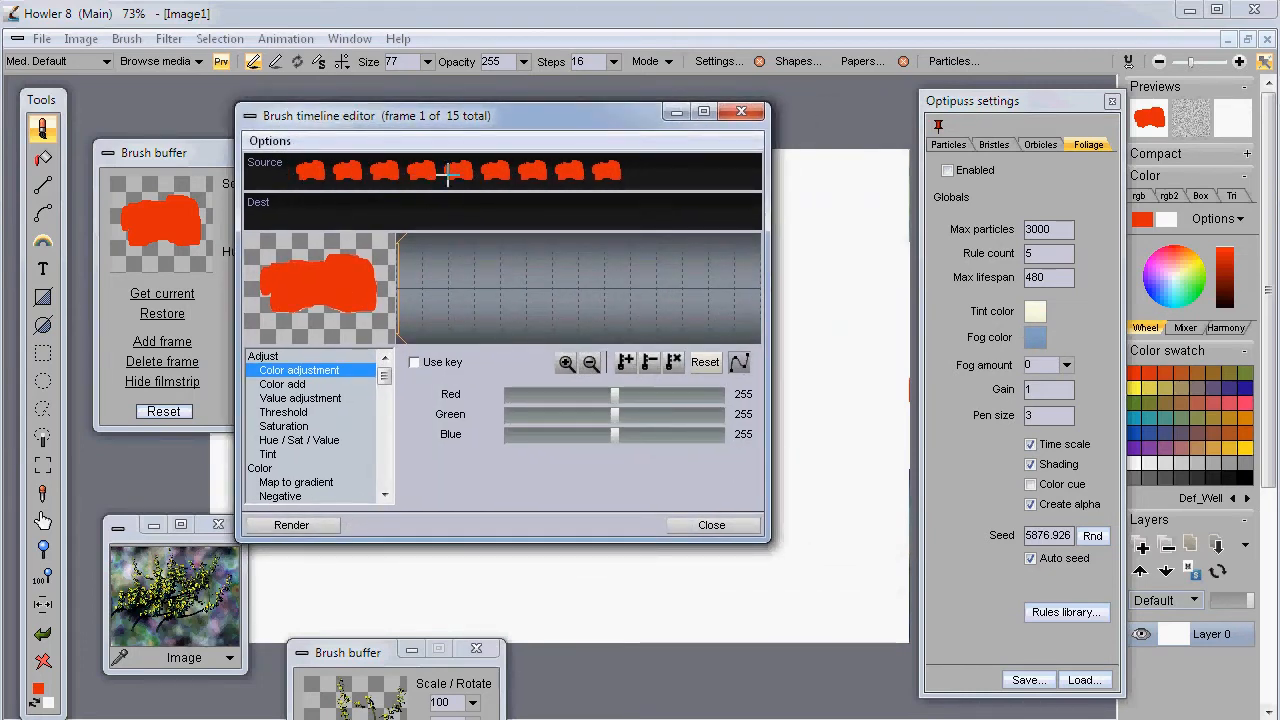
# - Try the Color adjustment effect on the brush with Red 0, Green 411 and Blue 456
pyautogui.moveTo(400, 288)
pyautogui.mouseDown()
pyautogui.moveTo(708, 280)
pyautogui.moveTo(400, 280)
pyautogui.mouseUp()
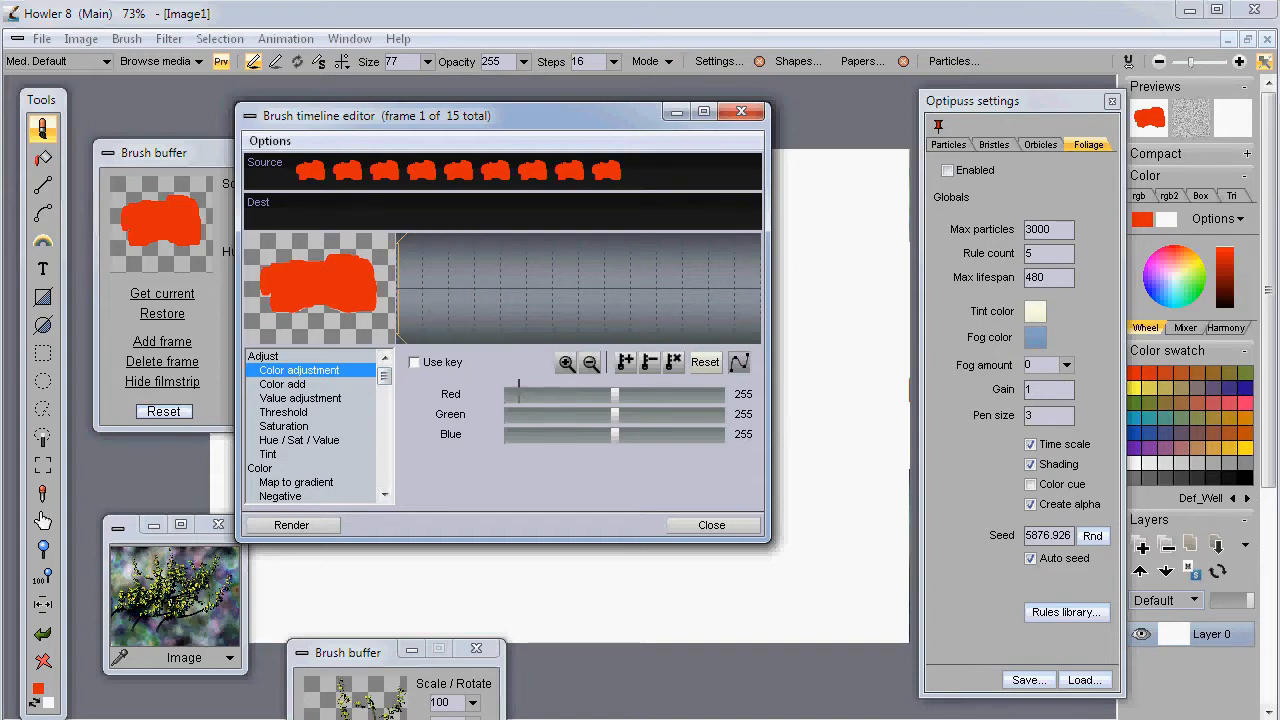
pyautogui.moveTo(600, 401); pyautogui.dragTo(498, 398)
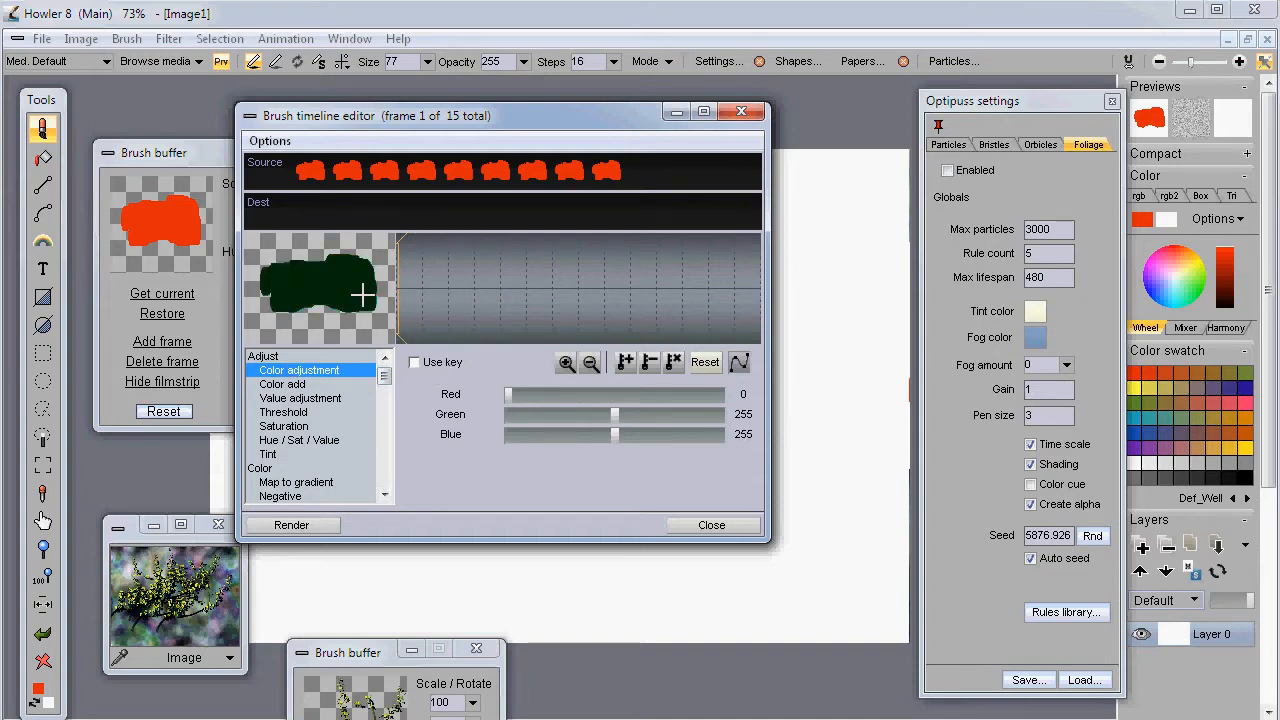
pyautogui.moveTo(614, 414)
pyautogui.mouseDown()
pyautogui.moveTo(680, 414)
pyautogui.moveTo(678, 434)
pyautogui.moveTo(698, 434)
pyautogui.mouseUp()
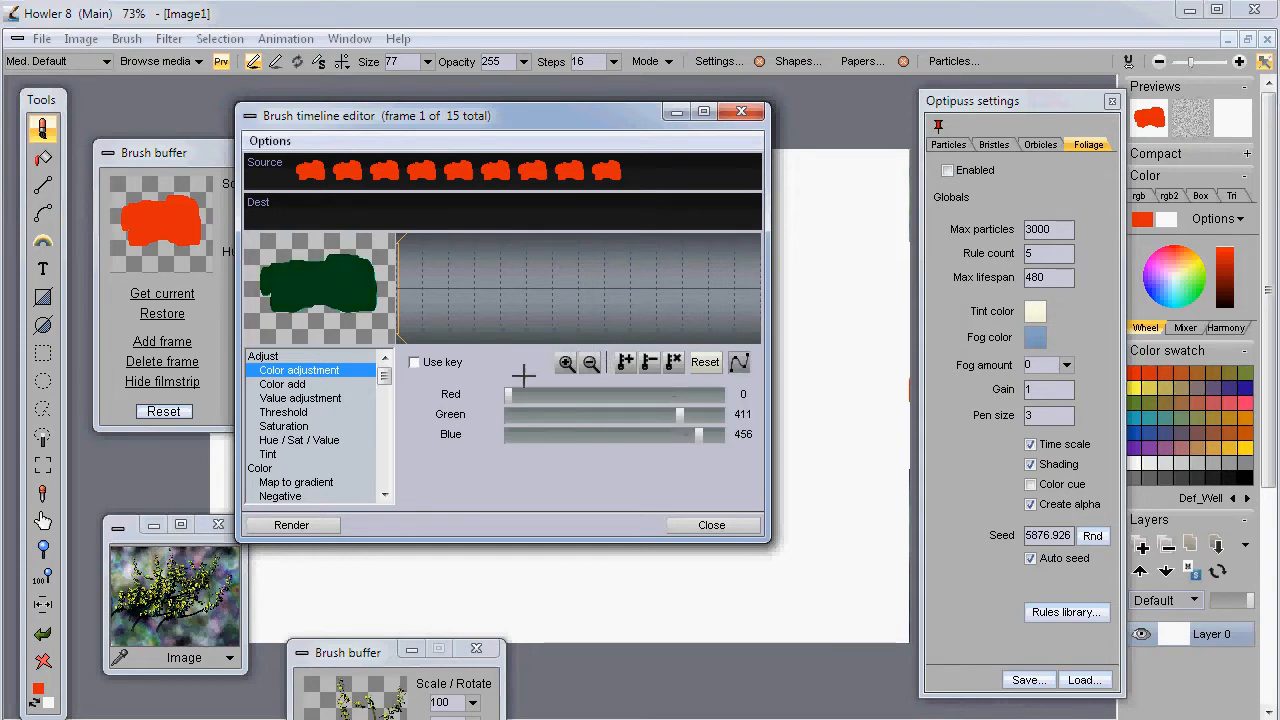
# - Switch to the Color add effect, reset its trial channel values to 0, and add a key at frame 15
pyautogui.click(284, 383)
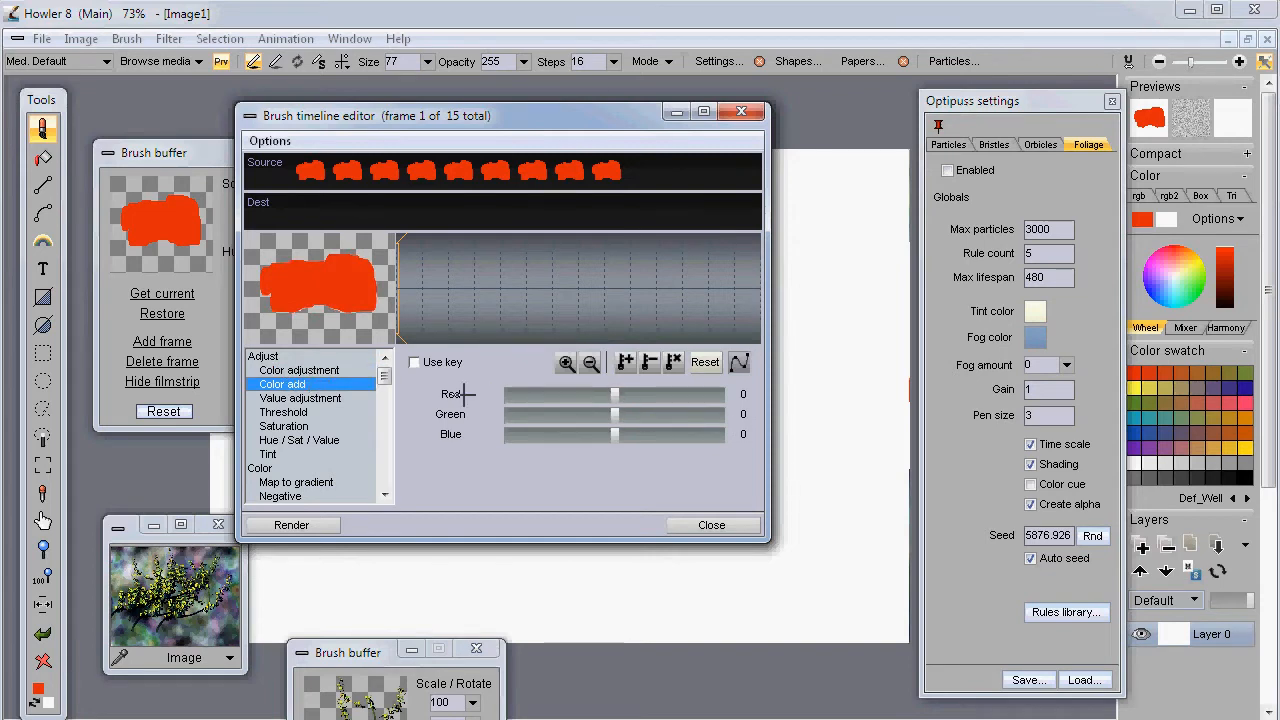
pyautogui.moveTo(604, 394)
pyautogui.mouseDown()
pyautogui.moveTo(541, 394)
pyautogui.moveTo(685, 414)
pyautogui.moveTo(661, 432)
pyautogui.mouseUp()
pyautogui.click(705, 363)
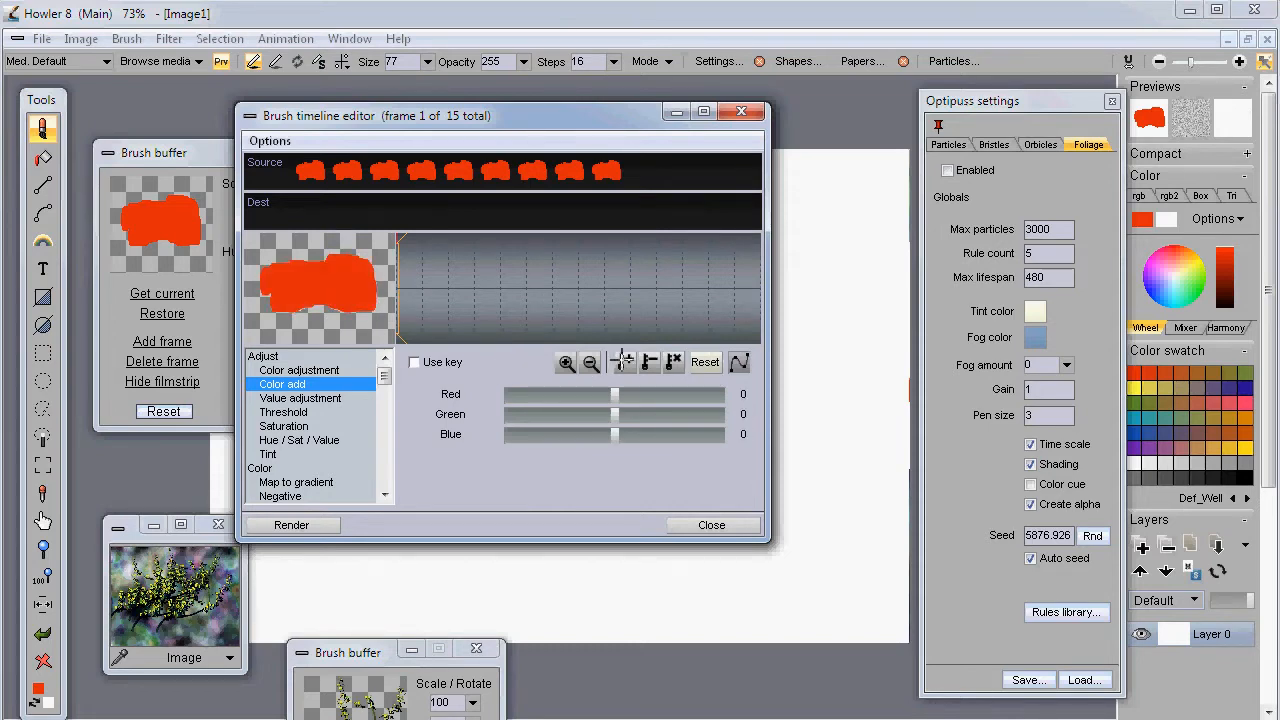
pyautogui.moveTo(461, 311); pyautogui.dragTo(741, 300)
pyautogui.click(625, 360)
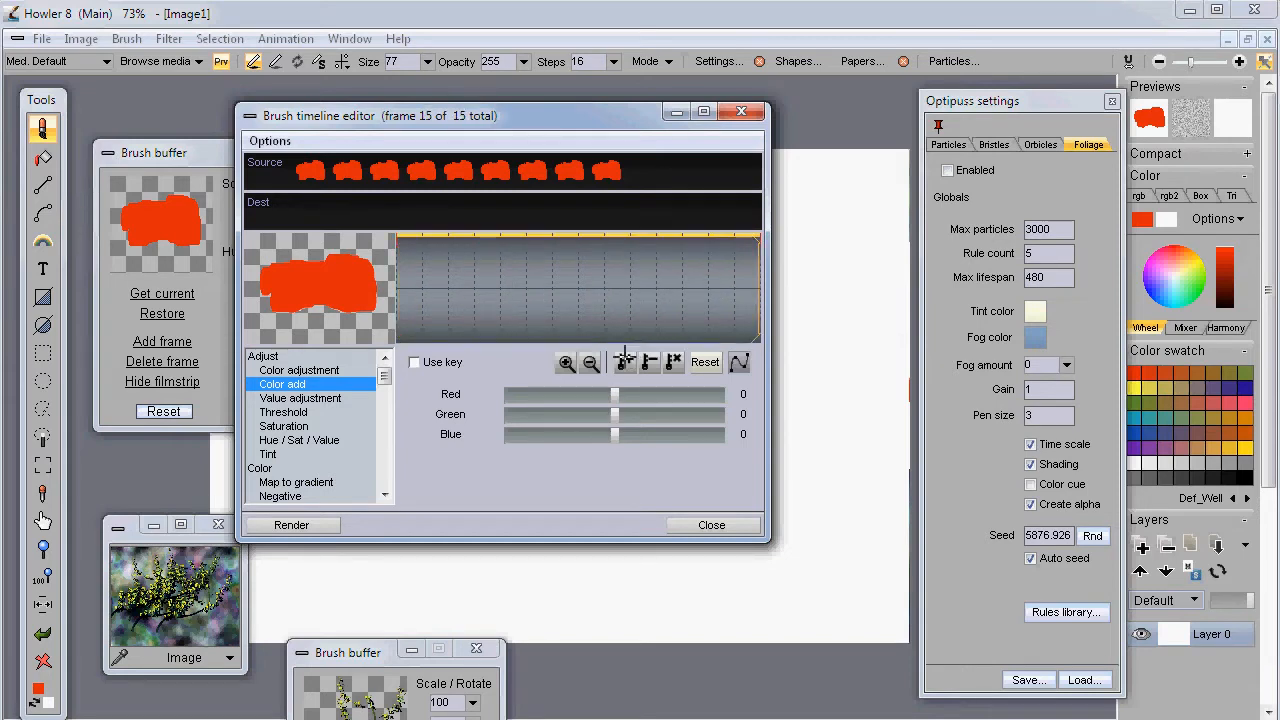
# - Add a green Color add key at frame 6 with Red -213 and Green 216
pyautogui.moveTo(637, 304); pyautogui.dragTo(527, 300)
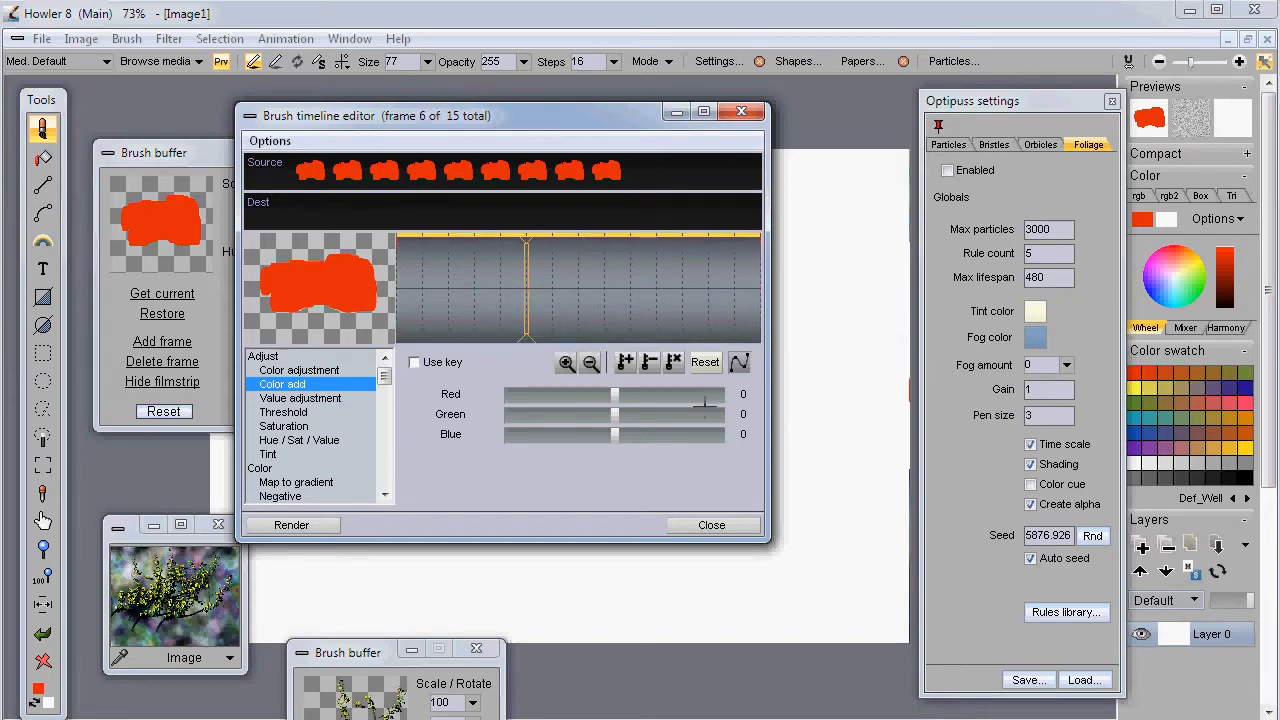
pyautogui.moveTo(582, 396); pyautogui.dragTo(525, 395)
pyautogui.moveTo(614, 413); pyautogui.dragTo(706, 413)
pyautogui.click(626, 361)
# - Add a purple Color add key at frame 11 with Red -60, Green -163 and Blue 164
pyautogui.click(638, 300)
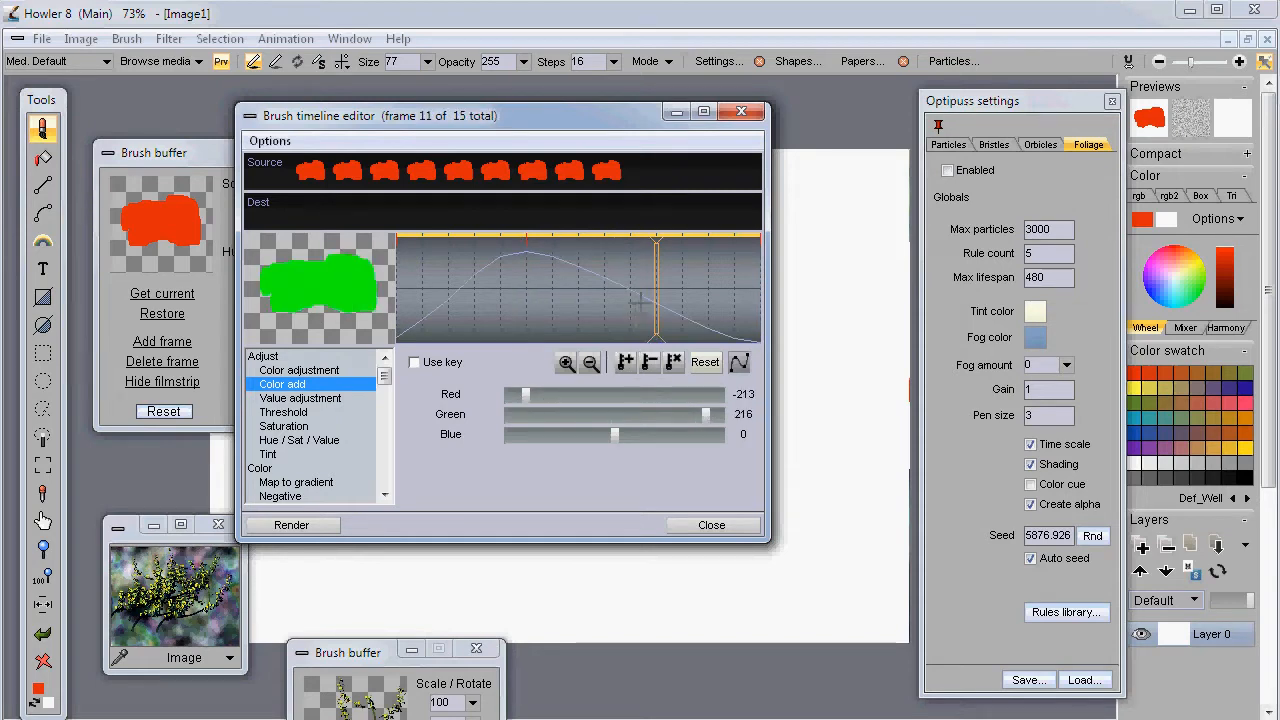
pyautogui.moveTo(567, 414)
pyautogui.mouseDown()
pyautogui.moveTo(546, 414)
pyautogui.moveTo(685, 436)
pyautogui.mouseUp()
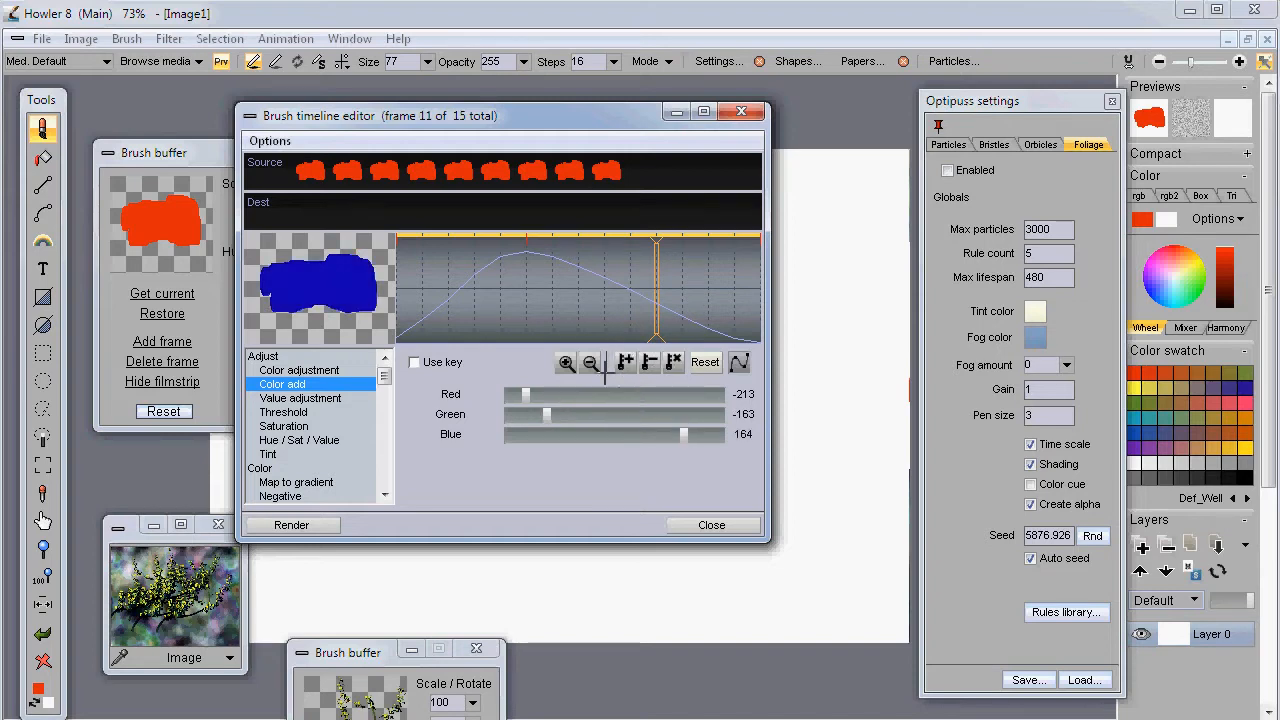
pyautogui.click(590, 394)
pyautogui.click(624, 358)
# - Compare straight and smooth interpolation of the Color add key curves, ending on smooth
pyautogui.click(740, 362)
pyautogui.click(741, 361)
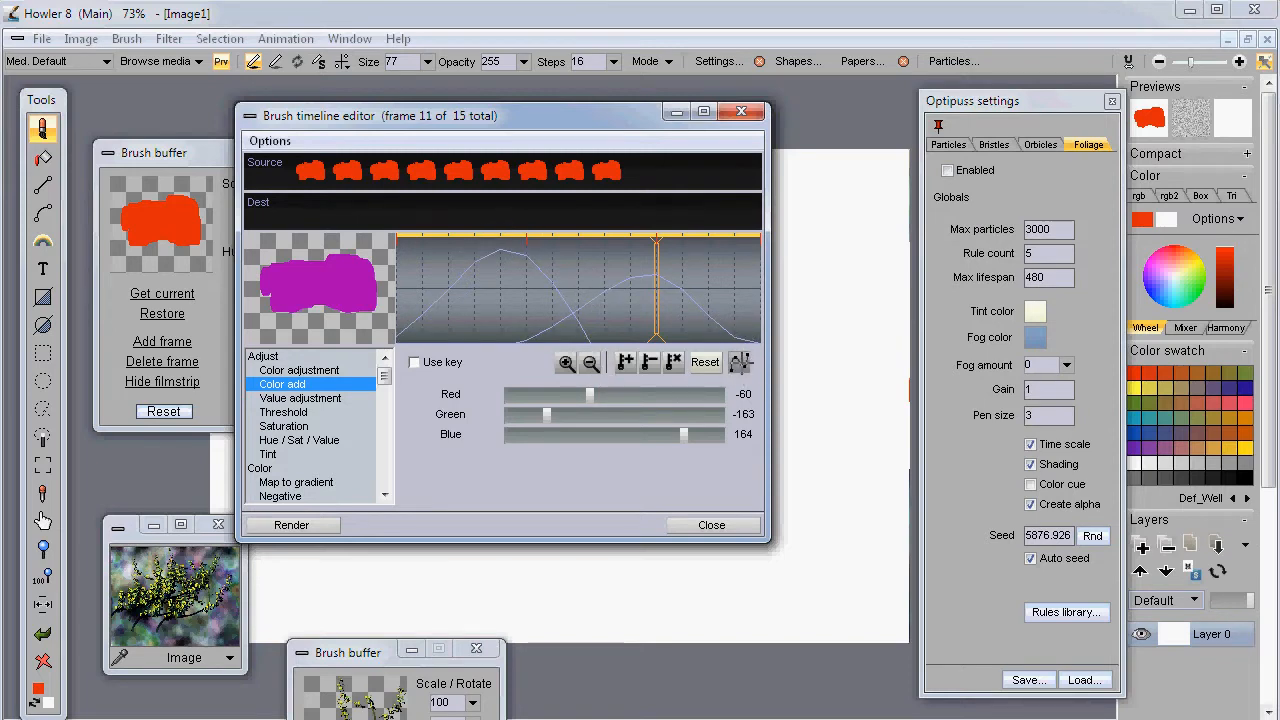
pyautogui.click(740, 363)
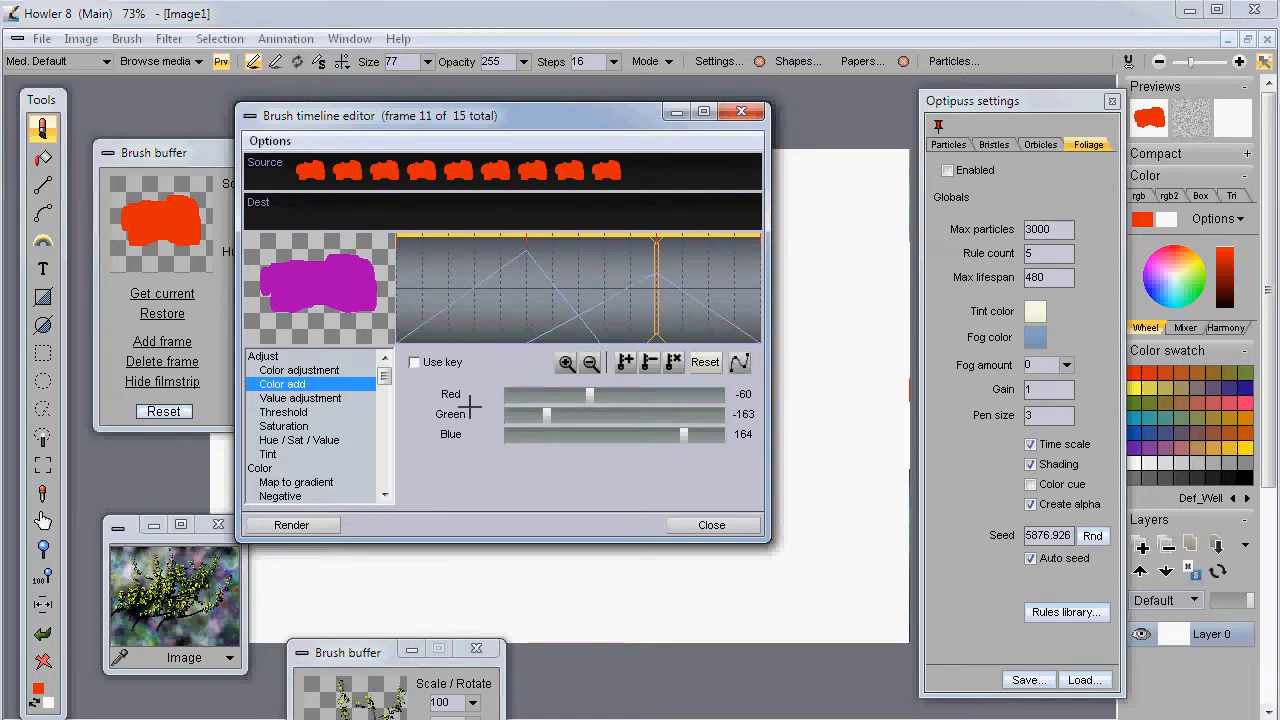
pyautogui.click(740, 362)
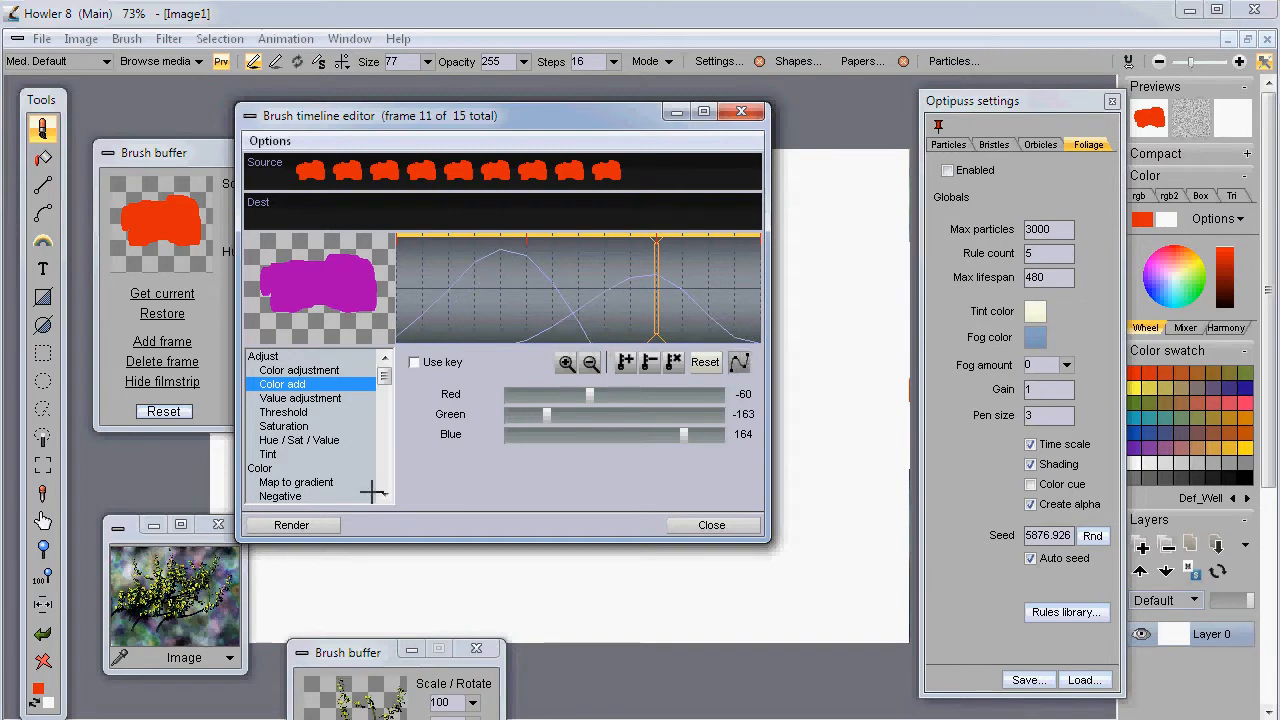
# - Render the Color add animation and keep the render as the source brush frames
pyautogui.click(291, 525)
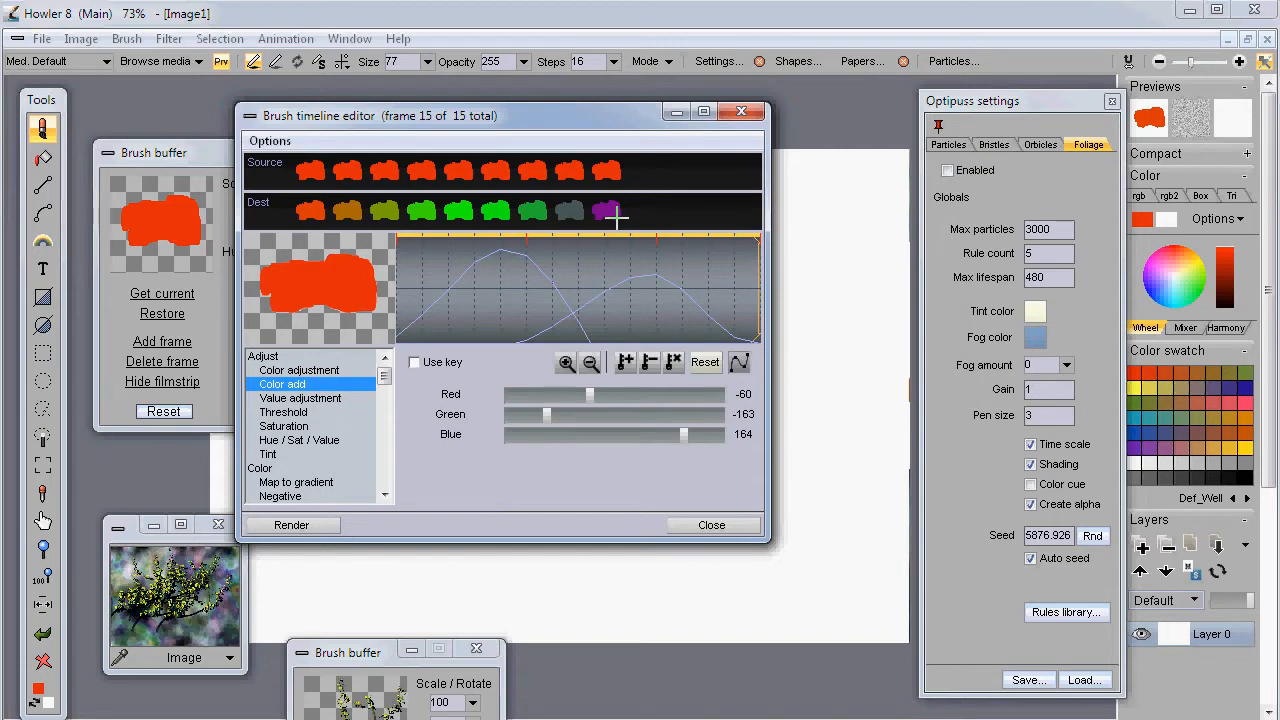
pyautogui.click(269, 143)
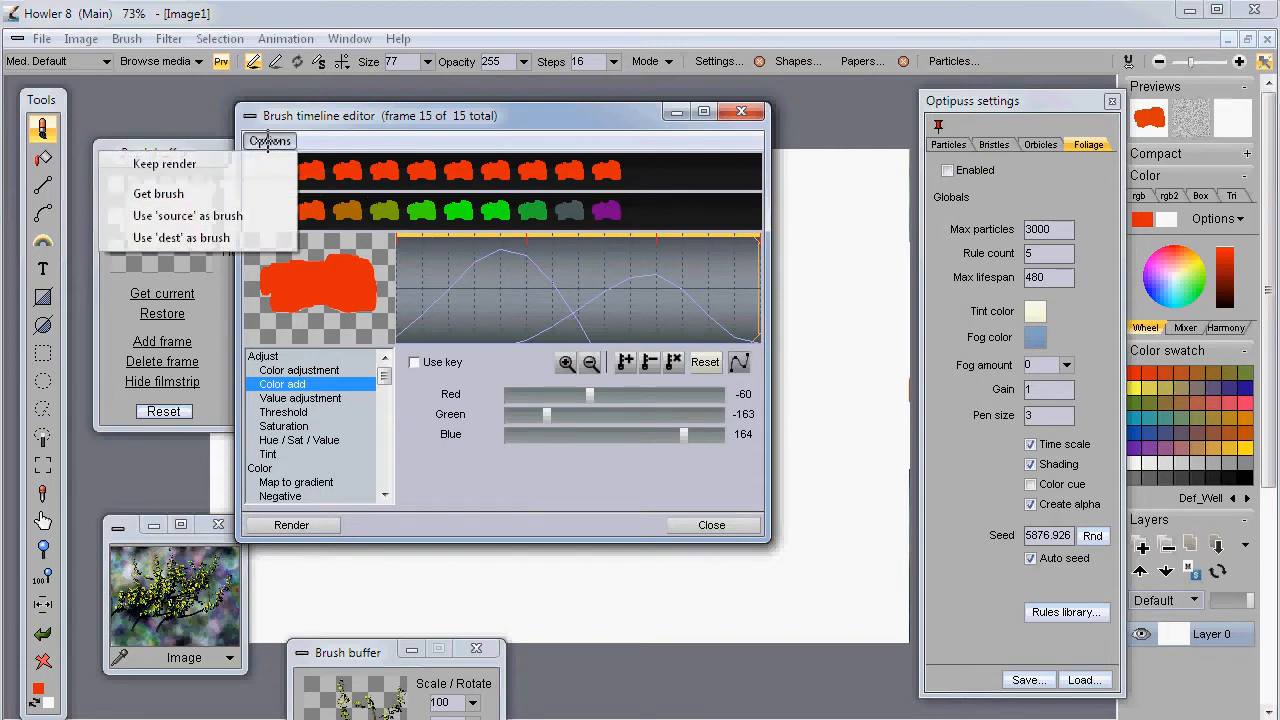
pyautogui.click(191, 163)
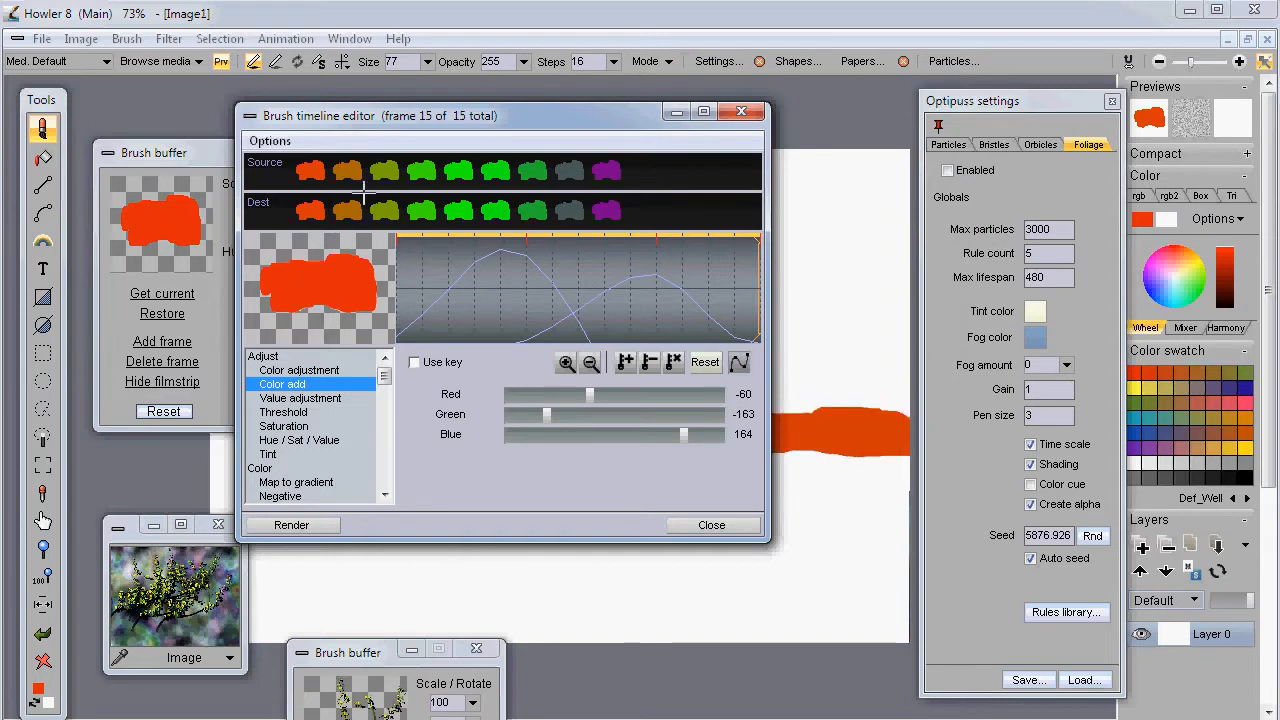
# - Choose the Transform effect and add neutral keys at frames 1 and 15 with Scale 100 and Rotate 0
pyautogui.moveTo(383, 374); pyautogui.dragTo(384, 408)
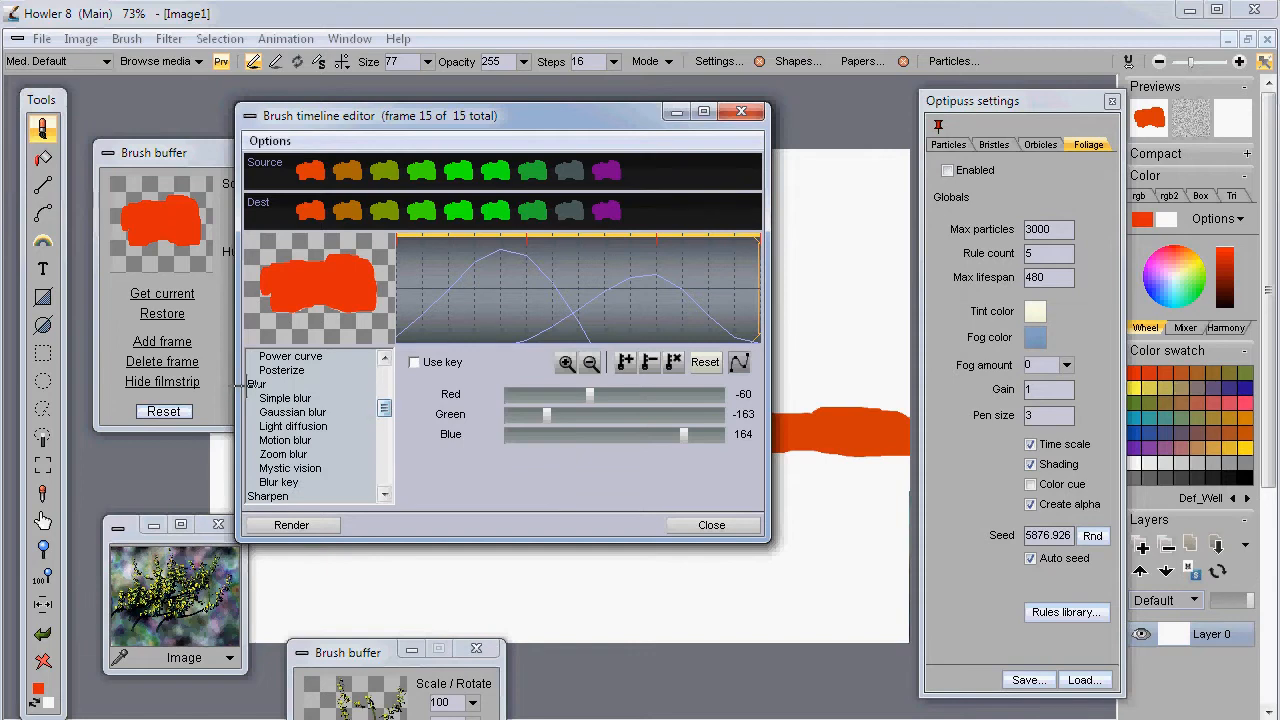
pyautogui.moveTo(384, 408); pyautogui.dragTo(374, 455)
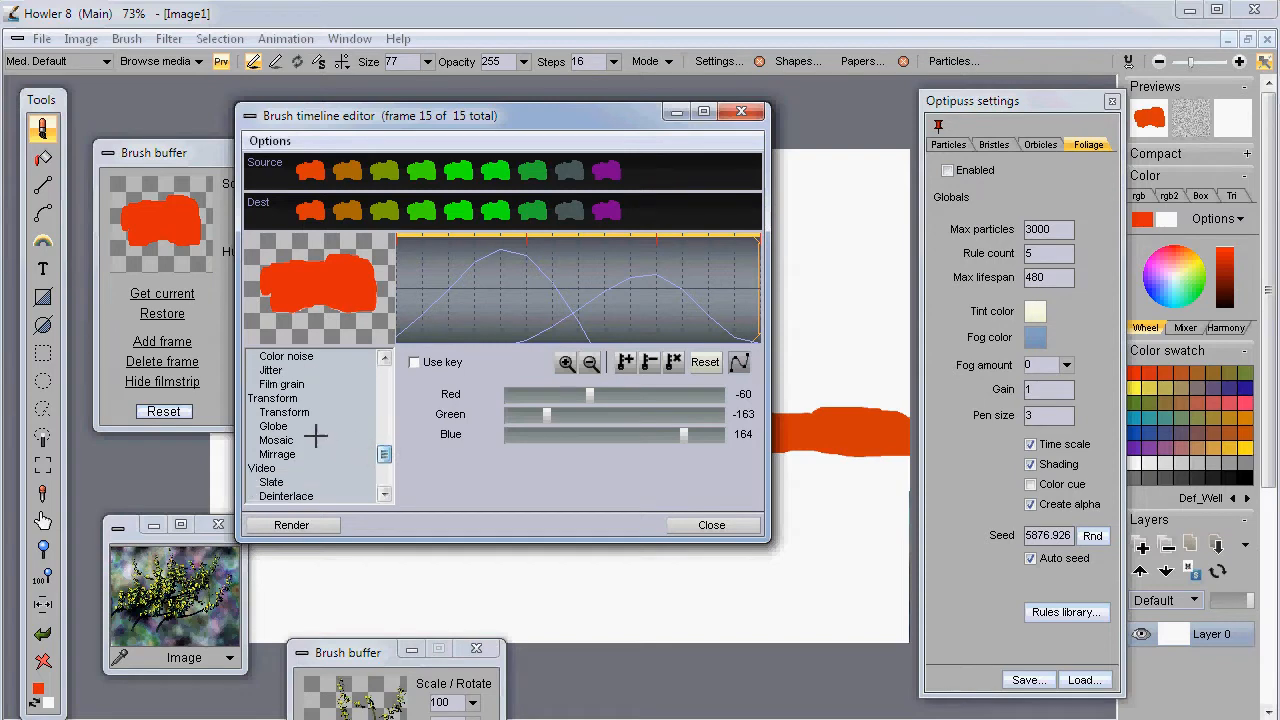
pyautogui.click(283, 411)
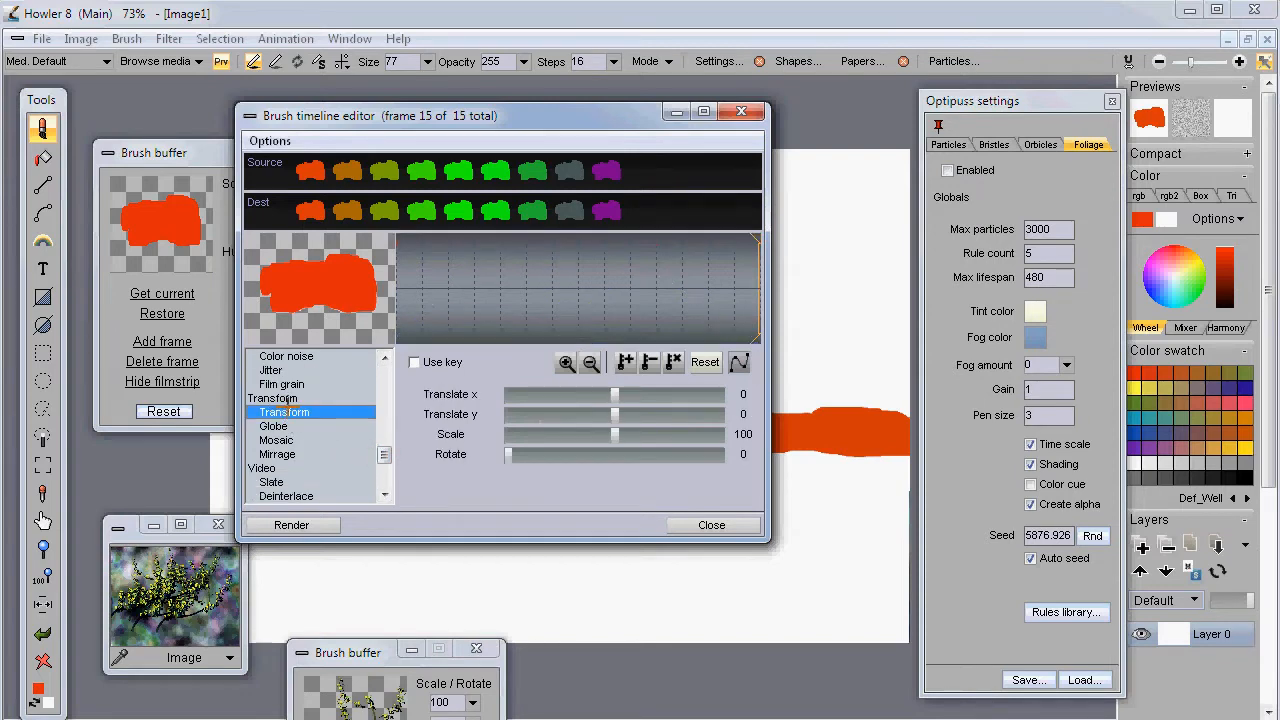
pyautogui.moveTo(759, 300); pyautogui.dragTo(398, 305)
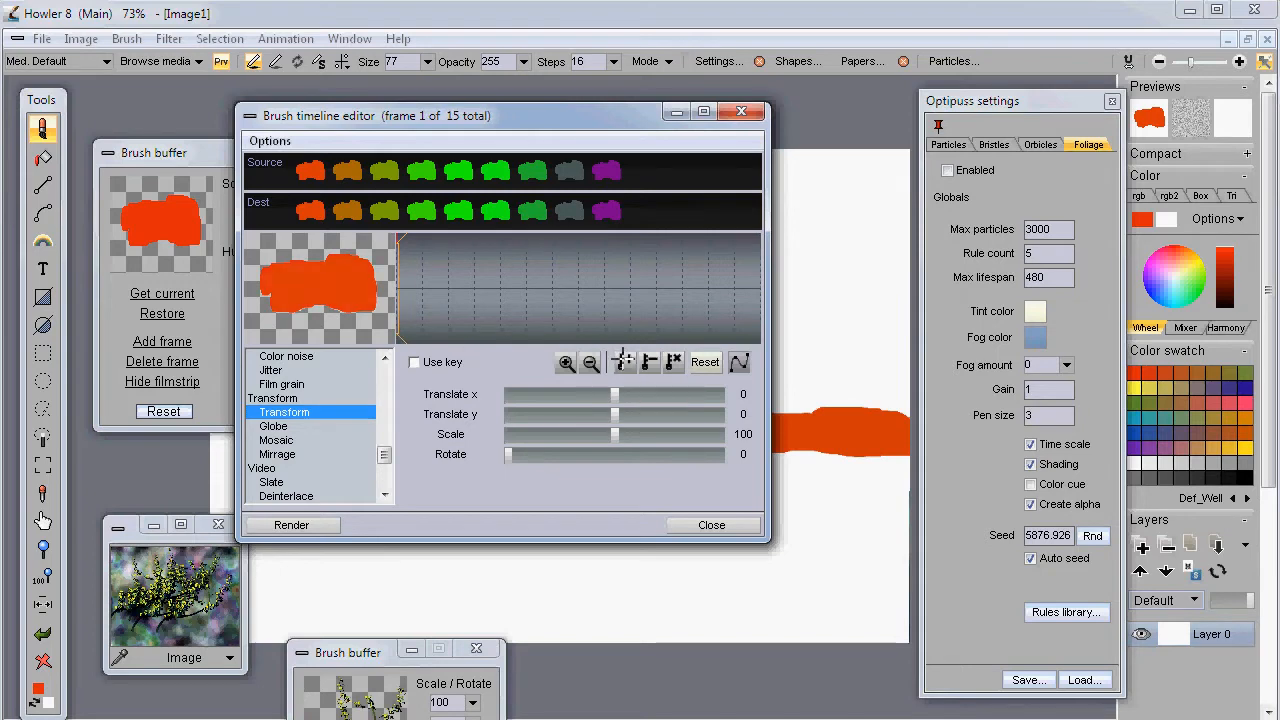
pyautogui.moveTo(704, 328); pyautogui.dragTo(742, 328)
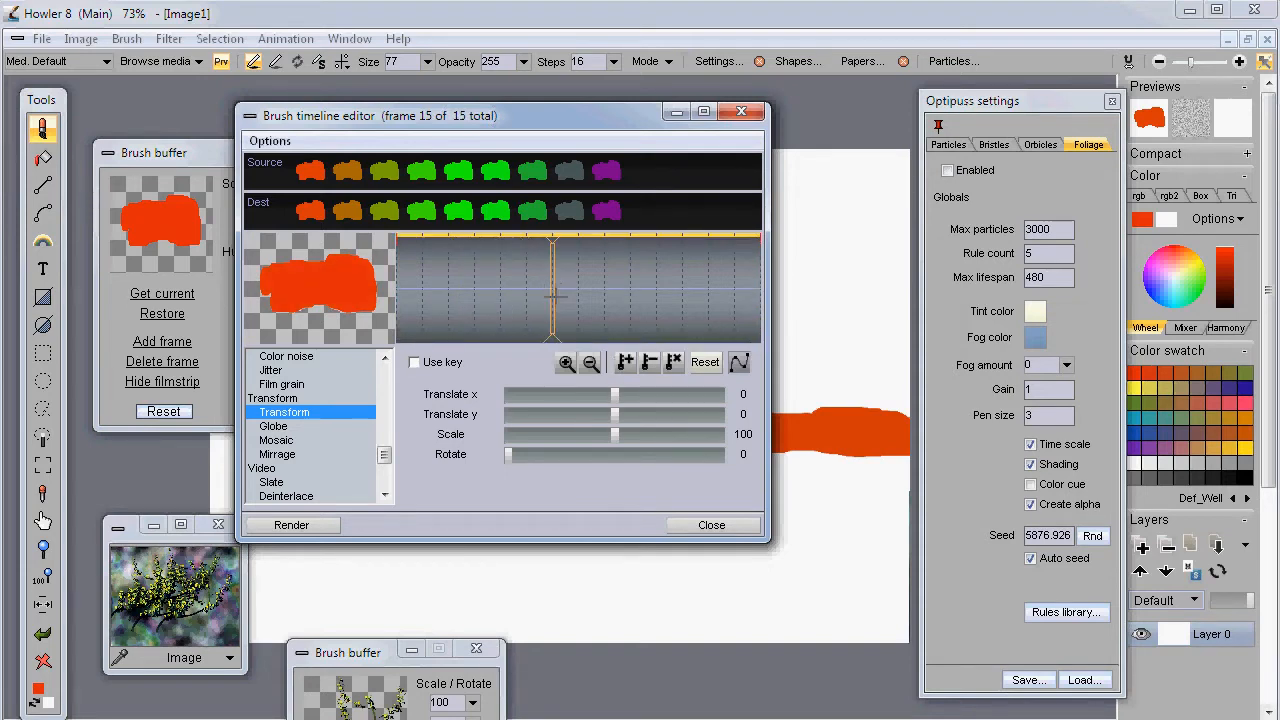
# - Add a Transform key at frame 11 with Scale 129 and Rotate 55
pyautogui.click(636, 300)
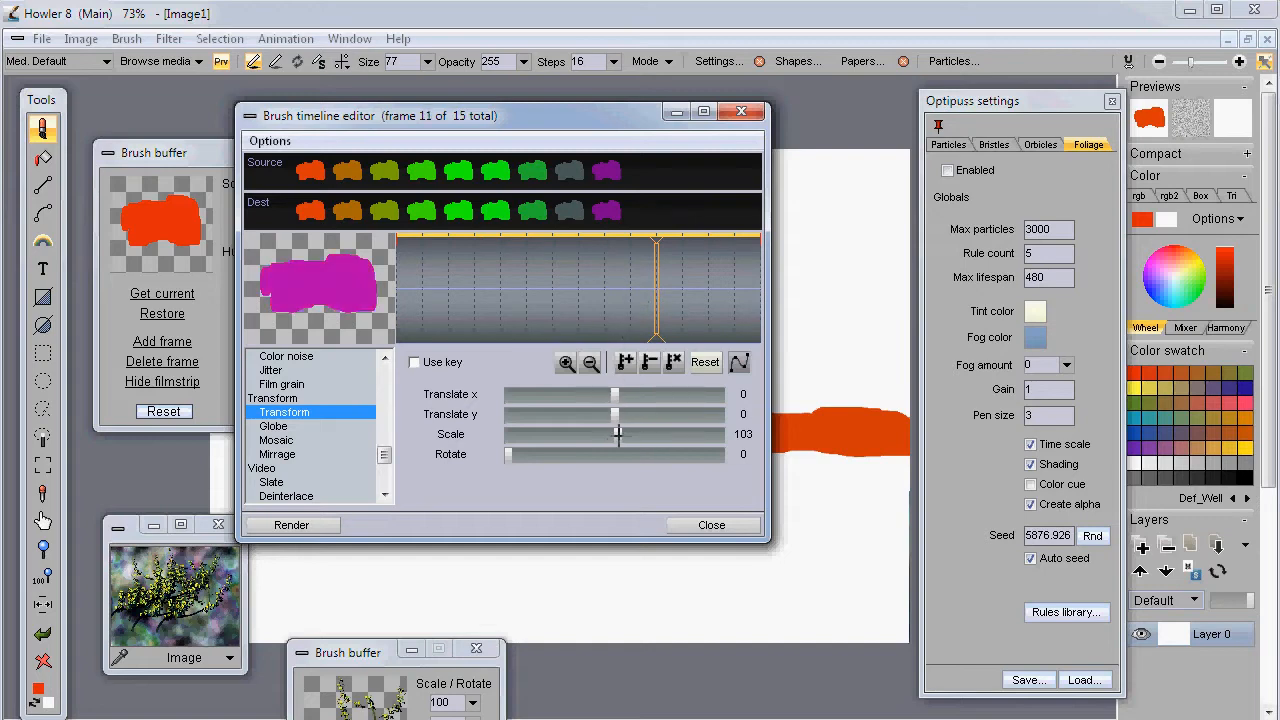
pyautogui.moveTo(525, 452); pyautogui.dragTo(556, 456)
pyautogui.click(622, 360)
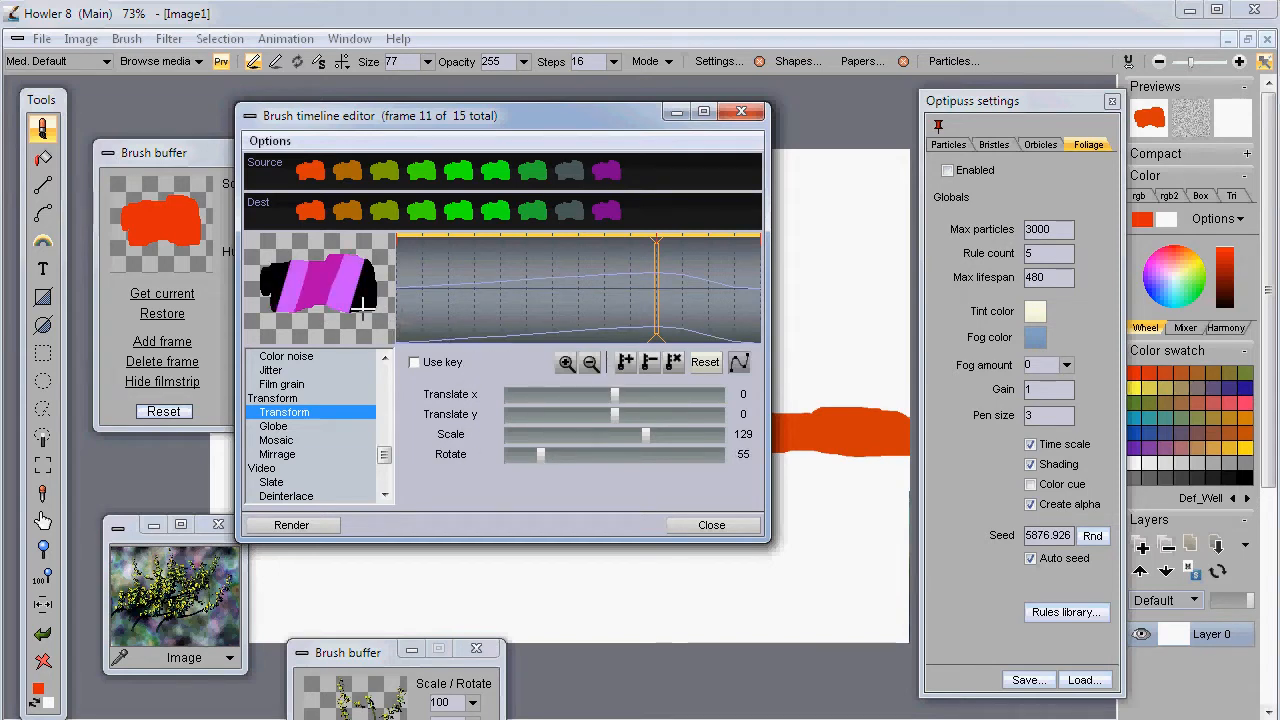
# - Render the Transform animation and keep the render as the source brush frames
pyautogui.click(328, 524)
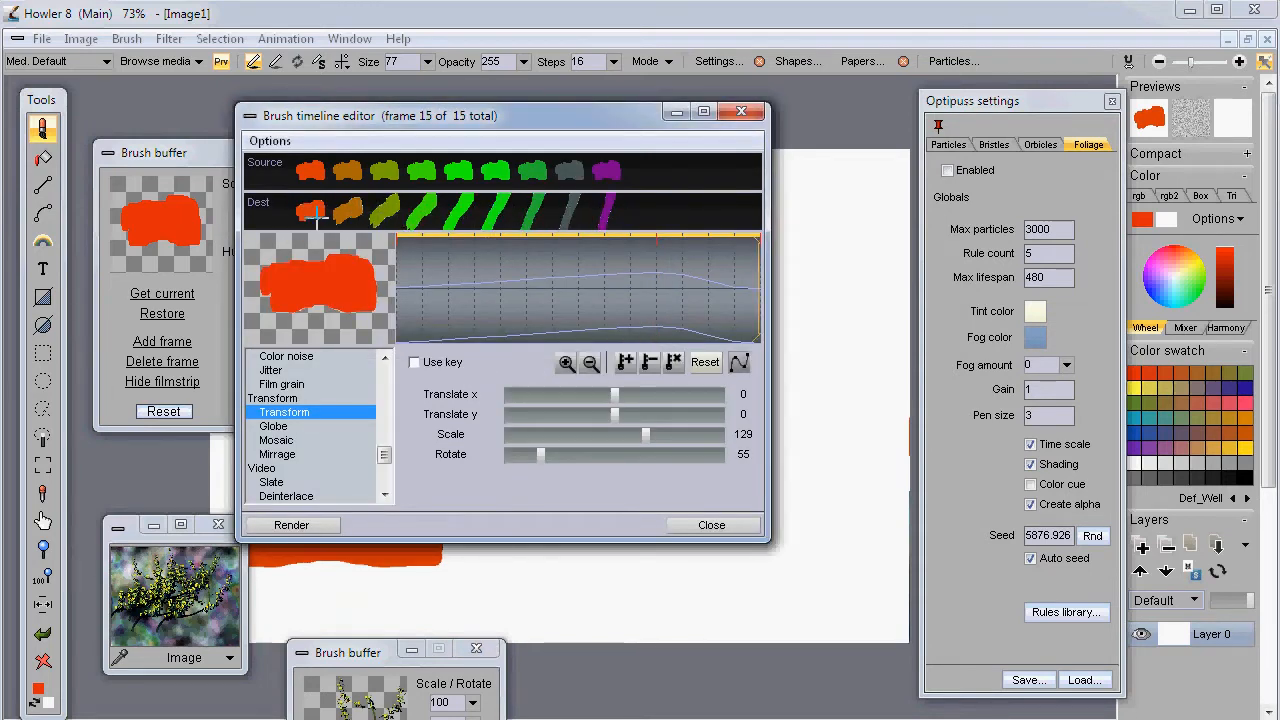
pyautogui.click(283, 145)
pyautogui.click(230, 162)
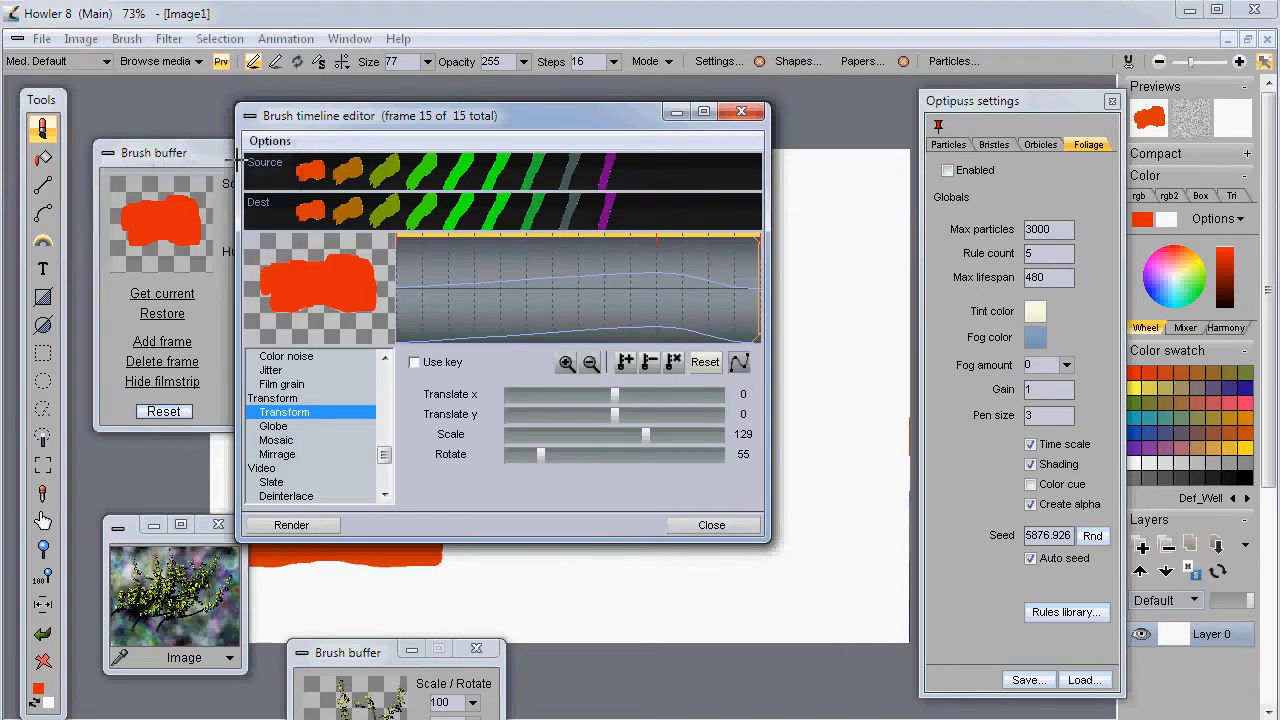
# - Use the destination frames as the current brush and paint overlapping test strokes across the canvas
pyautogui.click(270, 141)
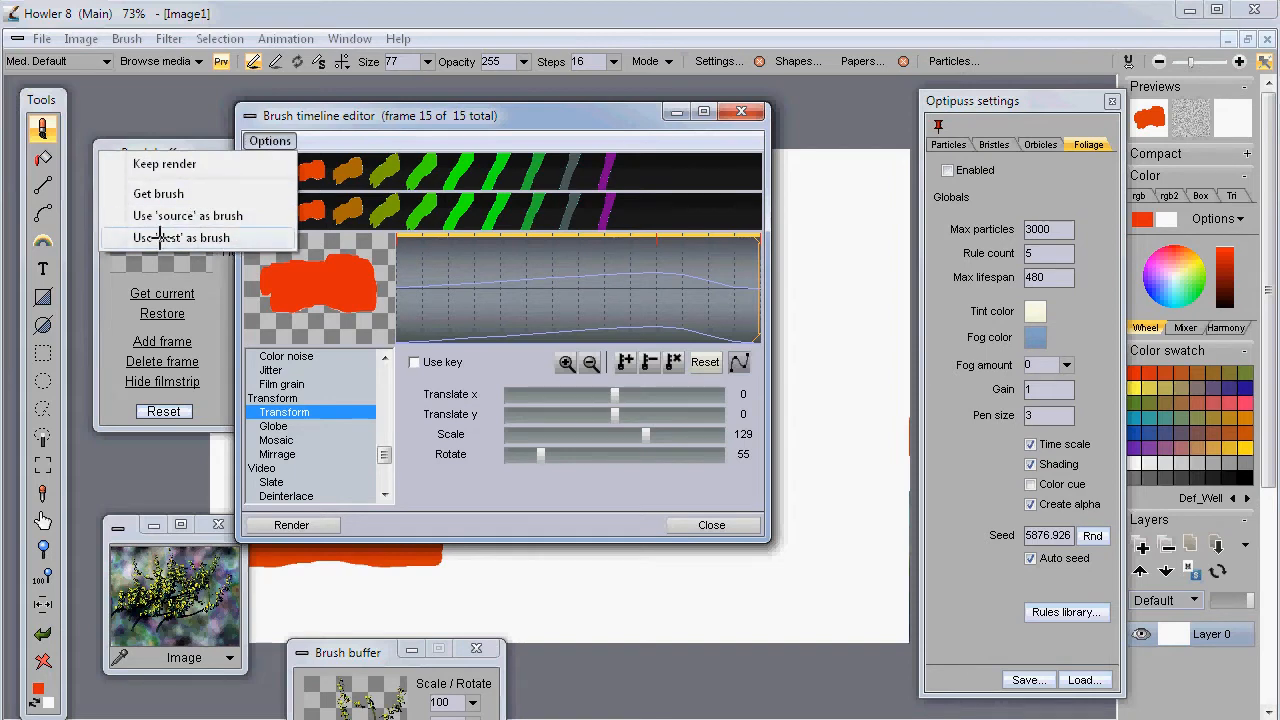
pyautogui.click(212, 237)
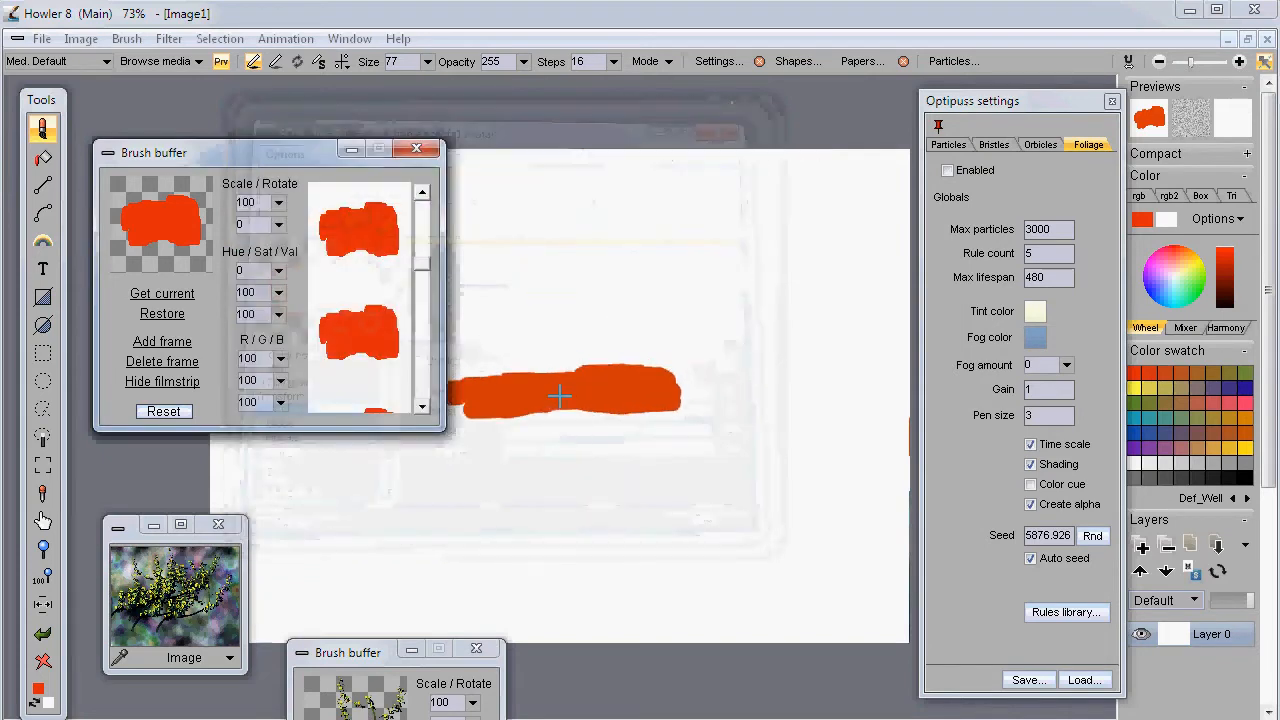
pyautogui.moveTo(649, 288)
pyautogui.mouseDown()
pyautogui.moveTo(634, 451)
pyautogui.moveTo(760, 449)
pyautogui.moveTo(680, 410)
pyautogui.moveTo(669, 569)
pyautogui.moveTo(800, 430)
pyautogui.moveTo(680, 260)
pyautogui.moveTo(497, 523)
pyautogui.moveTo(584, 317)
pyautogui.moveTo(694, 380)
pyautogui.moveTo(723, 466)
pyautogui.moveTo(424, 306)
pyautogui.mouseUp()
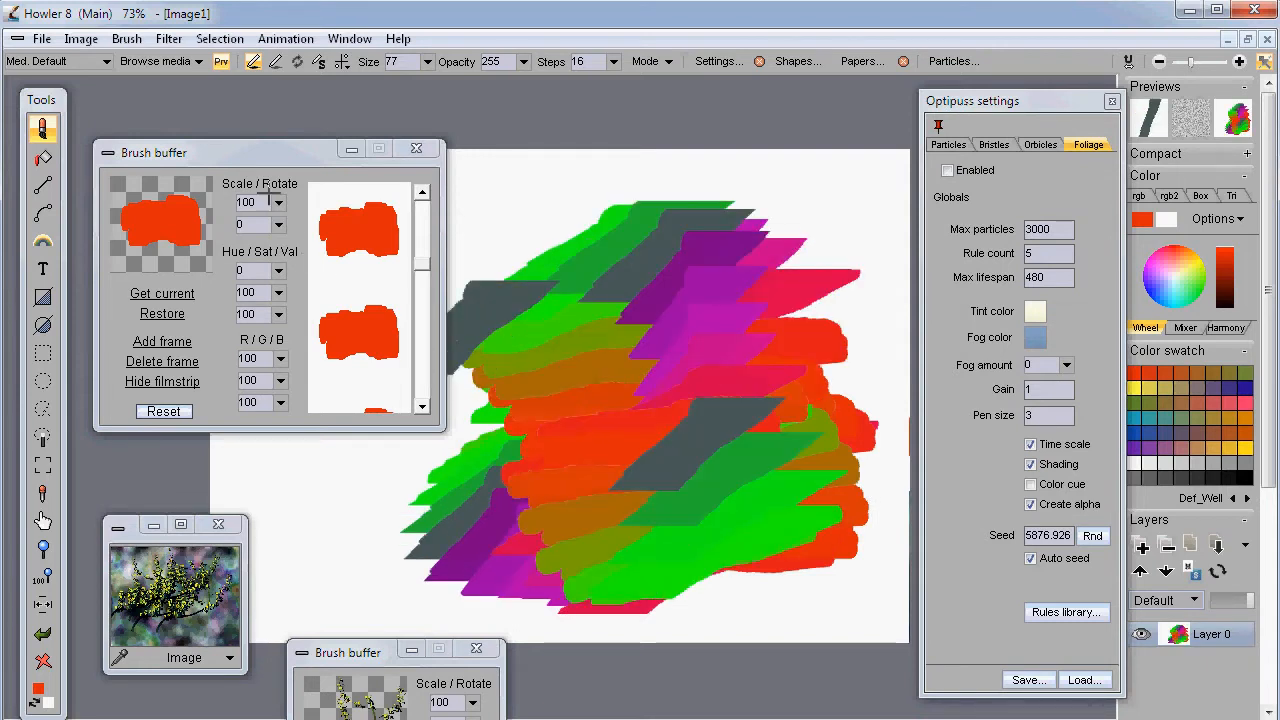
# - Store the current animated brush in a new brush buffer and inspect its frames in the filmstrip, hiding the filmstrip when done
pyautogui.click(126, 38)
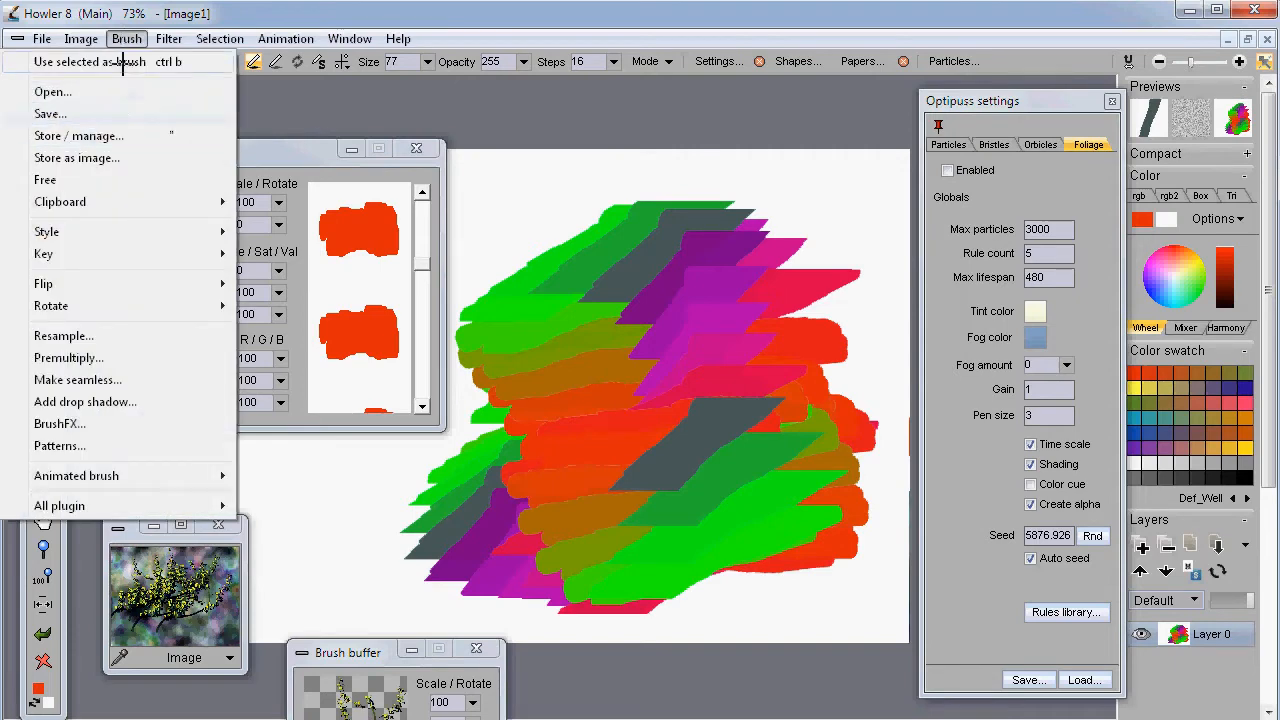
pyautogui.click(79, 135)
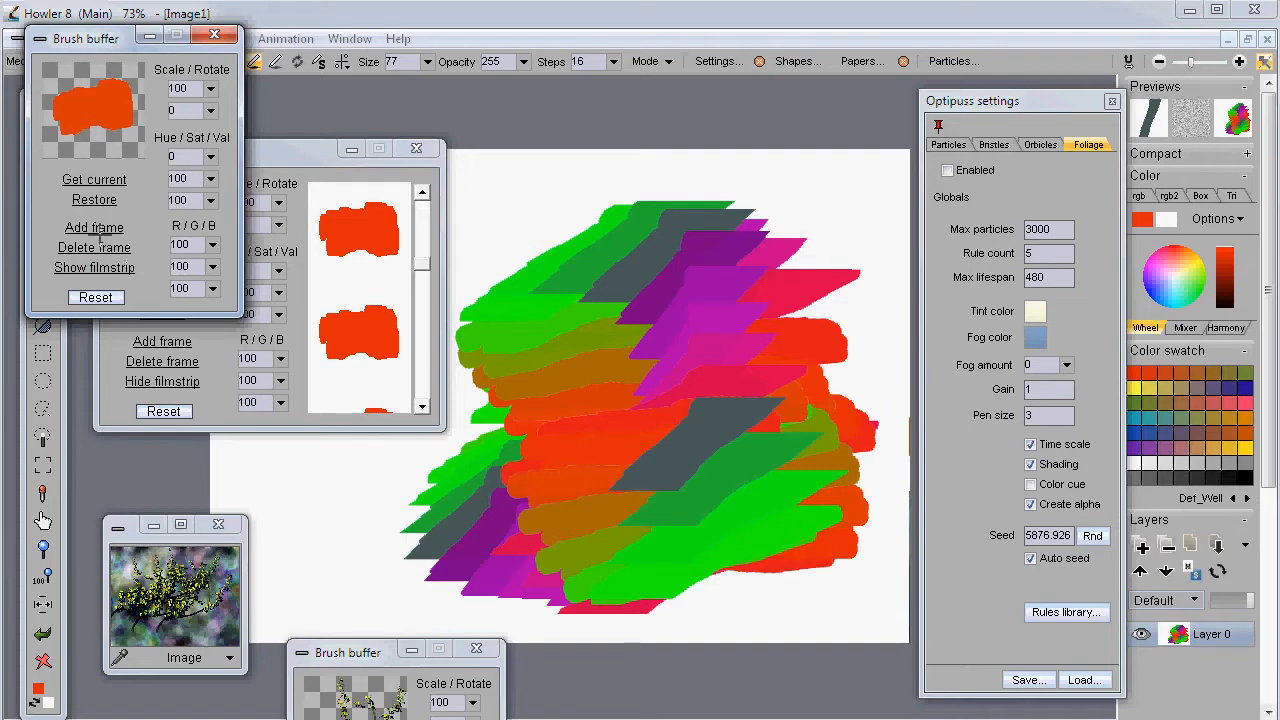
pyautogui.click(108, 266)
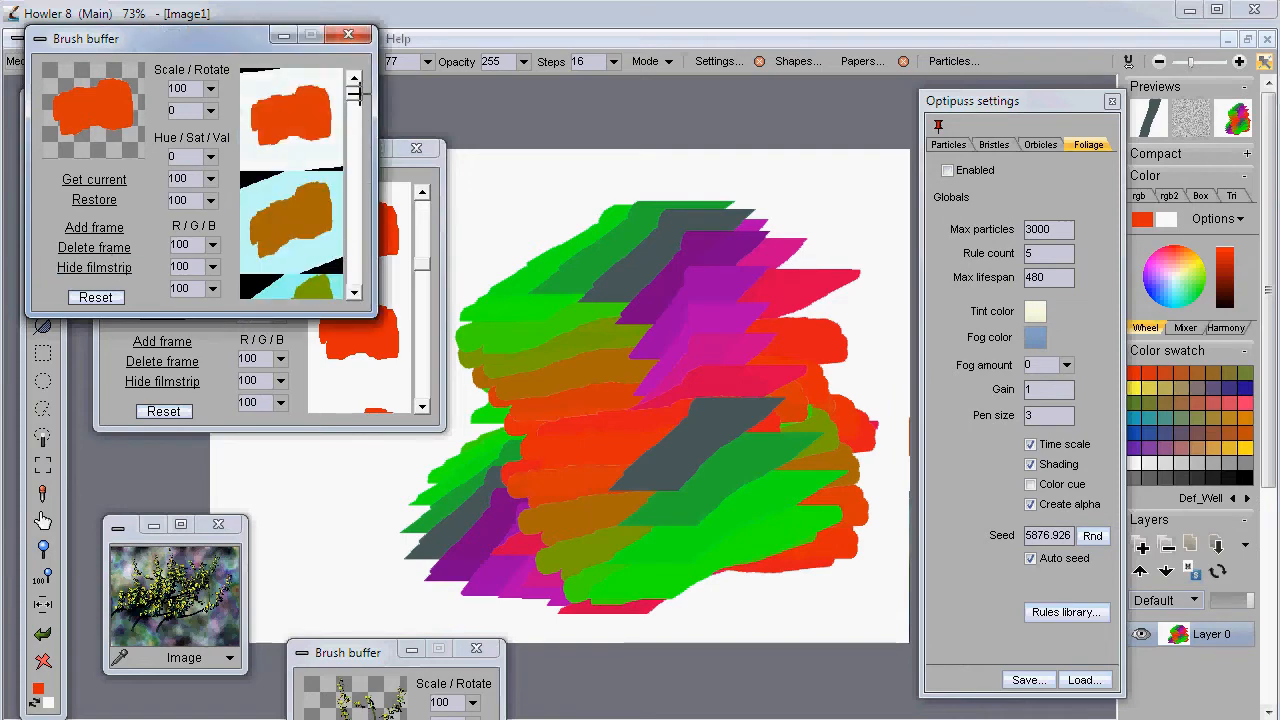
pyautogui.moveTo(313, 316); pyautogui.dragTo(258, 588)
pyautogui.moveTo(354, 103)
pyautogui.mouseDown()
pyautogui.moveTo(356, 300)
pyautogui.moveTo(340, 371)
pyautogui.moveTo(377, 103)
pyautogui.moveTo(351, 186)
pyautogui.moveTo(360, 330)
pyautogui.moveTo(391, 307)
pyautogui.moveTo(356, 200)
pyautogui.moveTo(355, 100)
pyautogui.mouseUp()
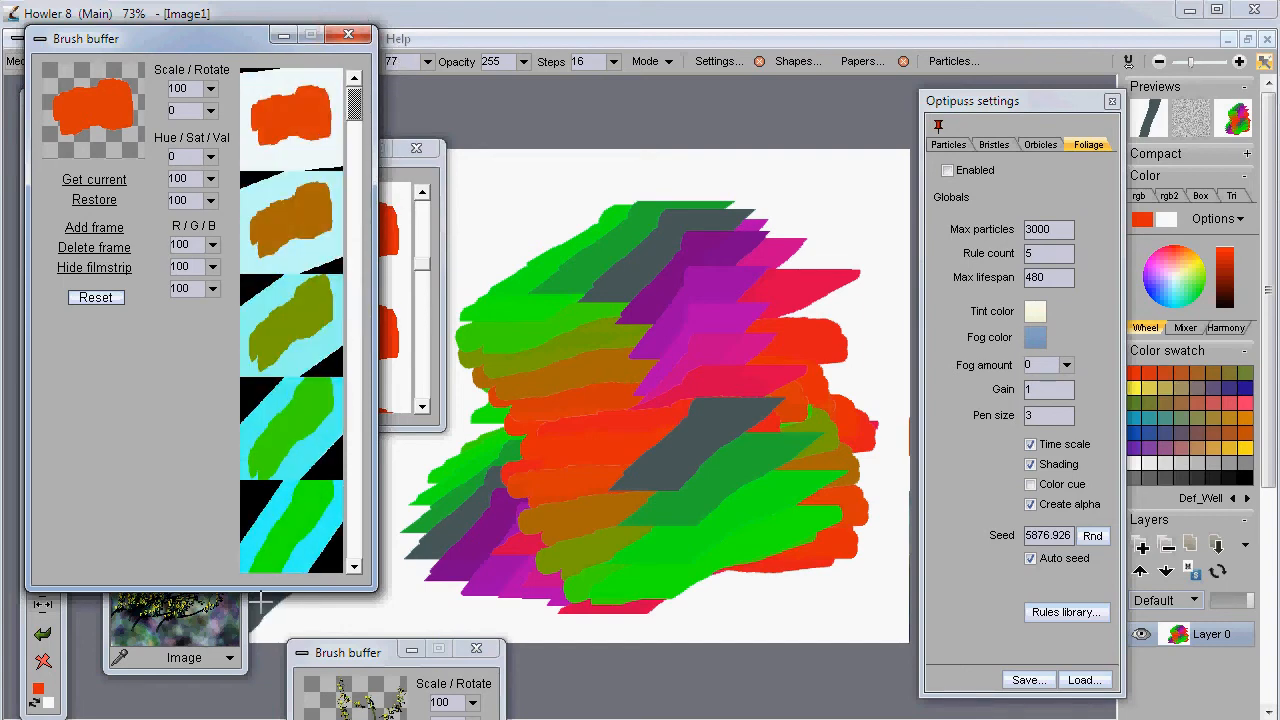
pyautogui.moveTo(179, 588)
pyautogui.mouseDown()
pyautogui.moveTo(179, 320)
pyautogui.moveTo(179, 346)
pyautogui.mouseUp()
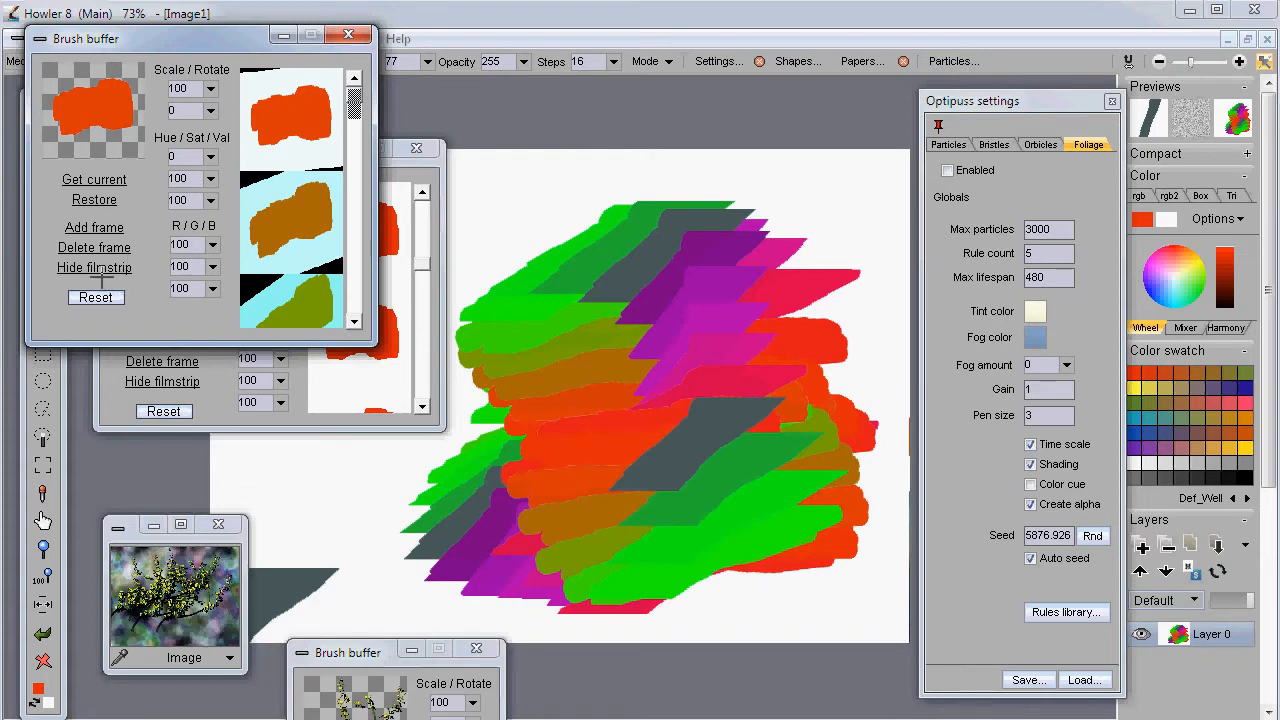
pyautogui.click(95, 267)
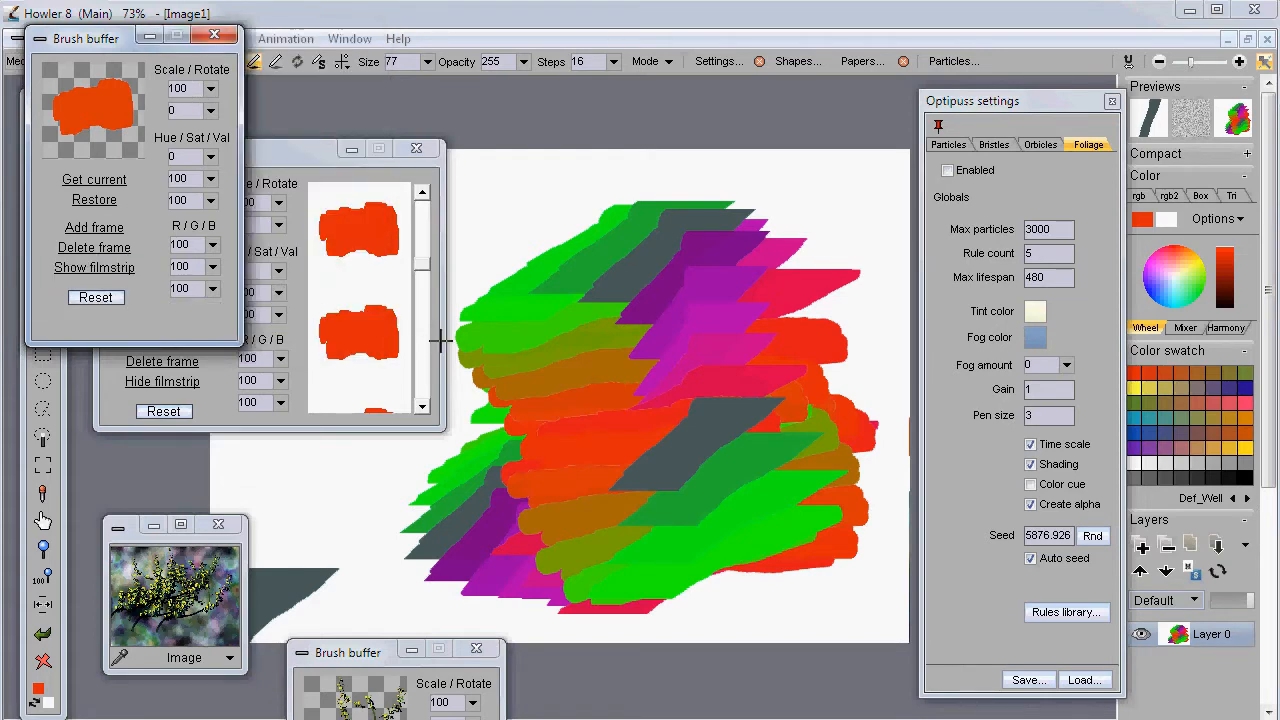
# - Close the older red brush buffer and reposition the newly stored one beside the canvas
pyautogui.click(307, 158)
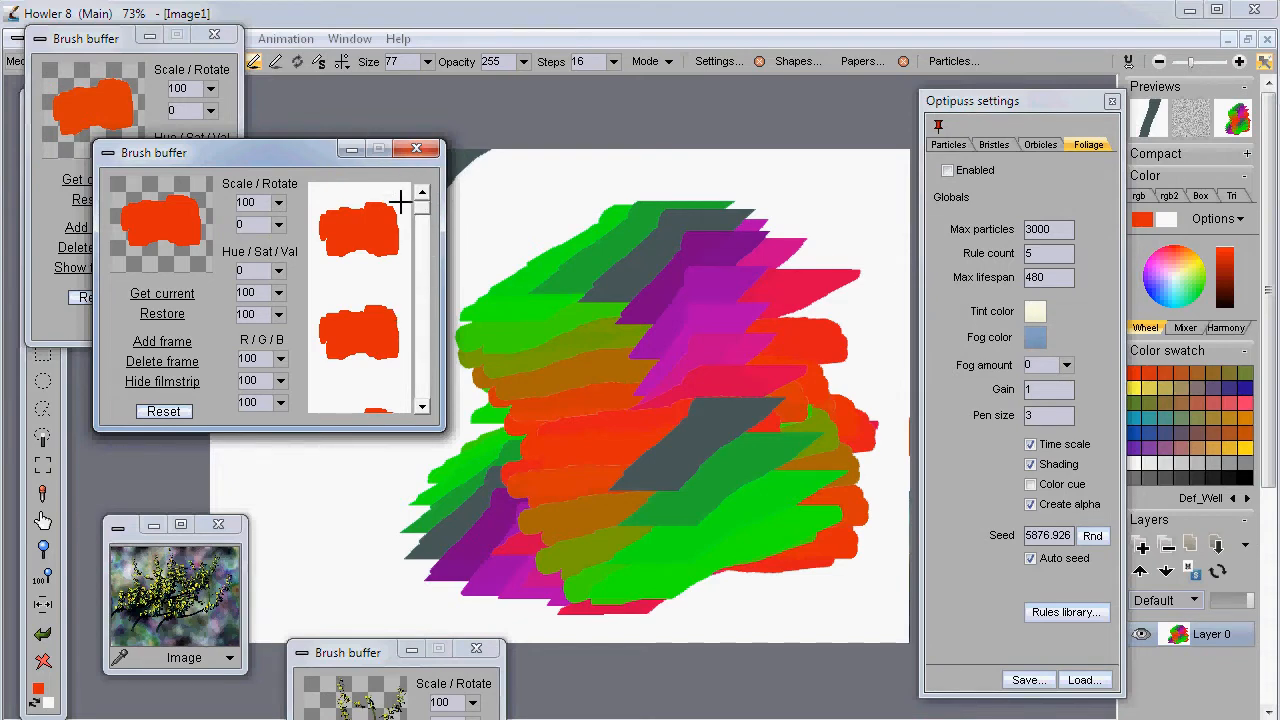
pyautogui.click(416, 148)
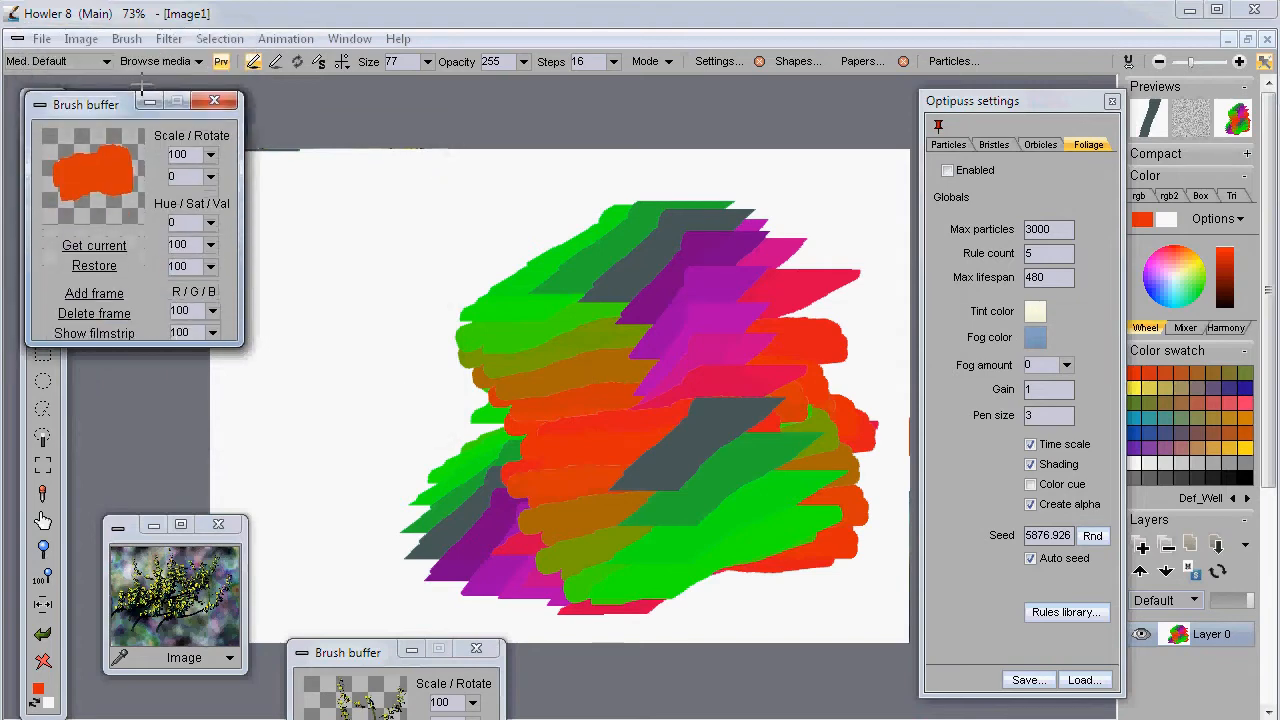
pyautogui.moveTo(94, 96); pyautogui.dragTo(144, 189)
# - Paint with the animated brush, clear the canvas and cover it with fresh strokes
pyautogui.moveTo(374, 306)
pyautogui.mouseDown()
pyautogui.moveTo(617, 314)
pyautogui.moveTo(570, 490)
pyautogui.moveTo(598, 456)
pyautogui.mouseUp()
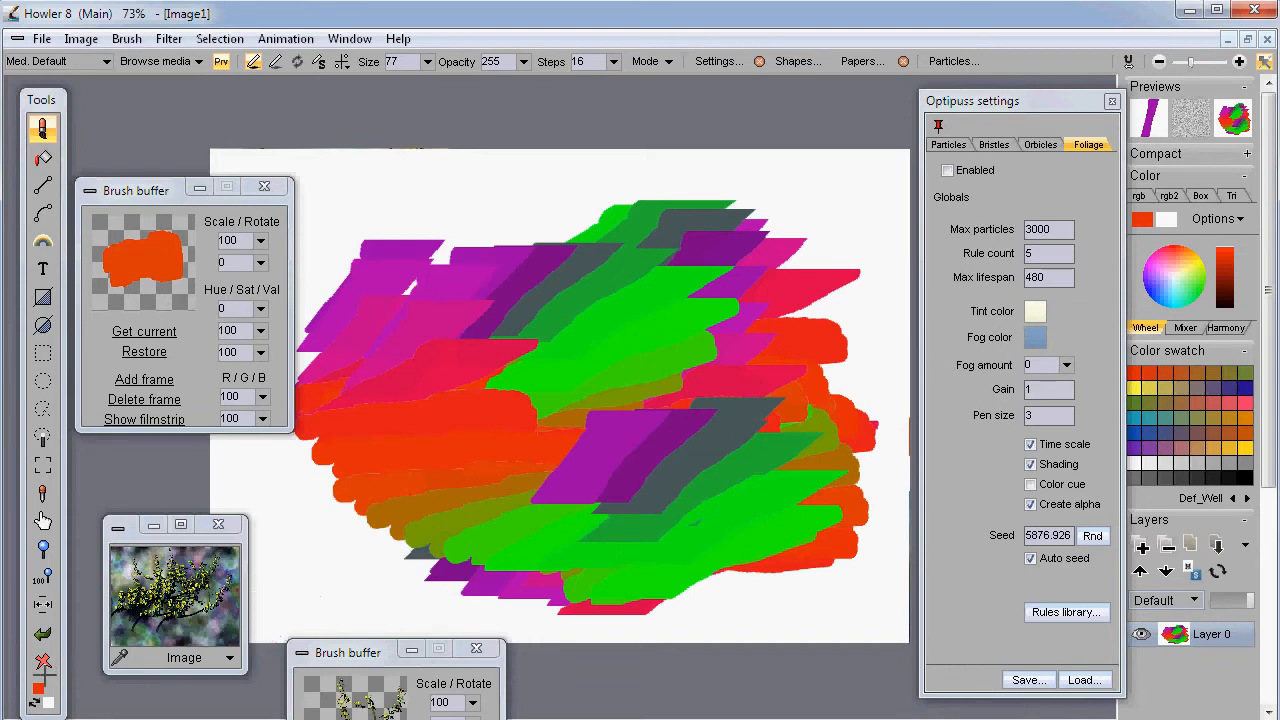
pyautogui.click(42, 661)
pyautogui.moveTo(455, 248)
pyautogui.mouseDown()
pyautogui.moveTo(635, 251)
pyautogui.moveTo(534, 443)
pyautogui.moveTo(703, 529)
pyautogui.moveTo(370, 320)
pyautogui.moveTo(410, 370)
pyautogui.moveTo(400, 357)
pyautogui.mouseUp()
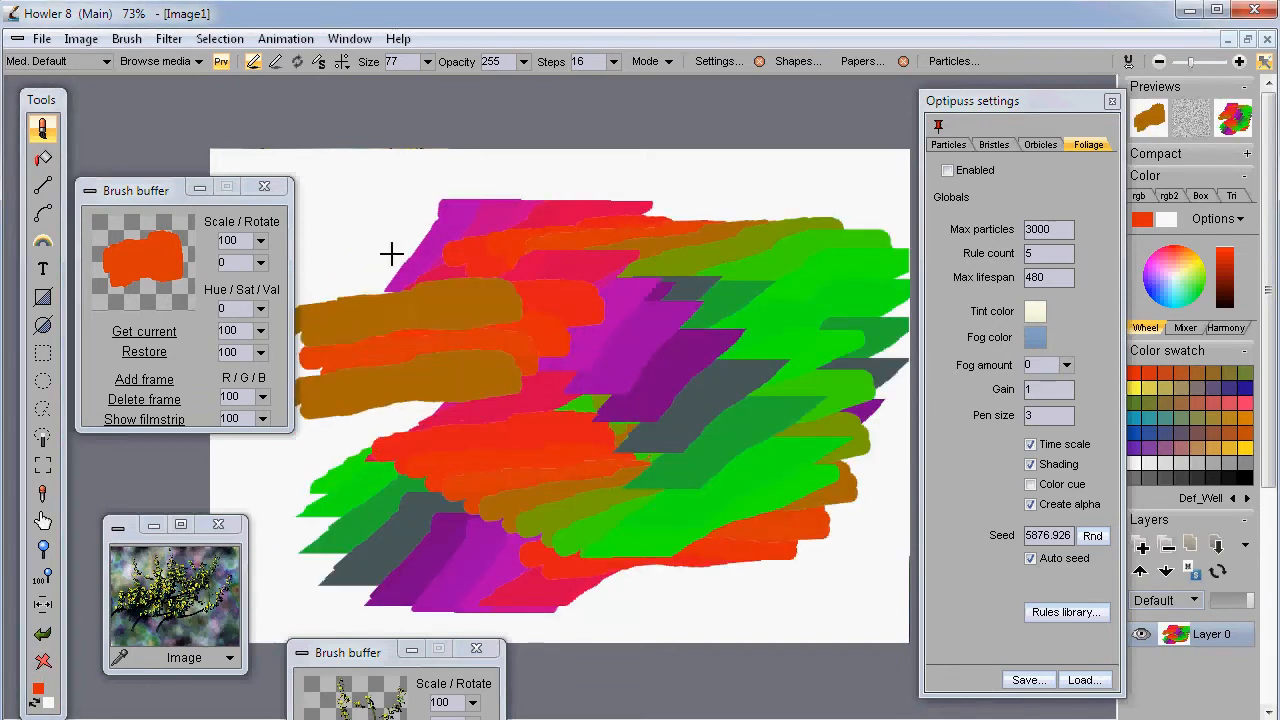
# - Store the current brush frame as an image, look through its paste and channel options, and close the stored image
pyautogui.click(126, 38)
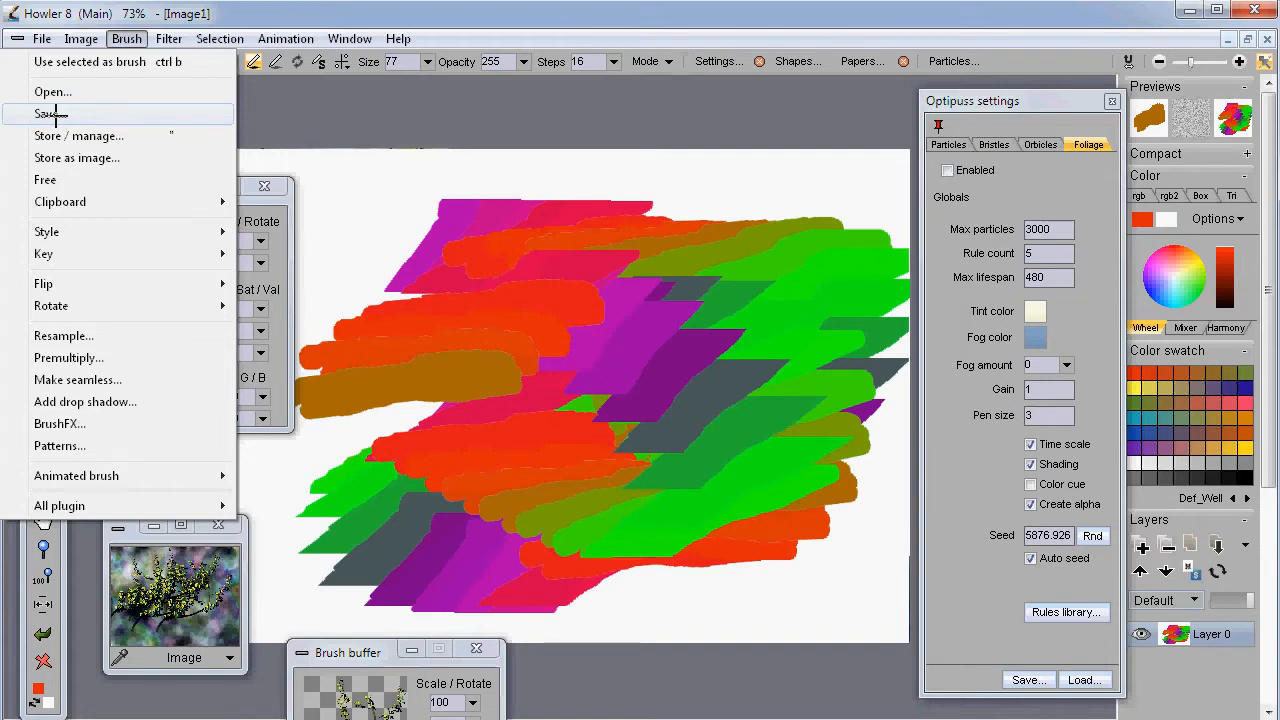
pyautogui.click(100, 158)
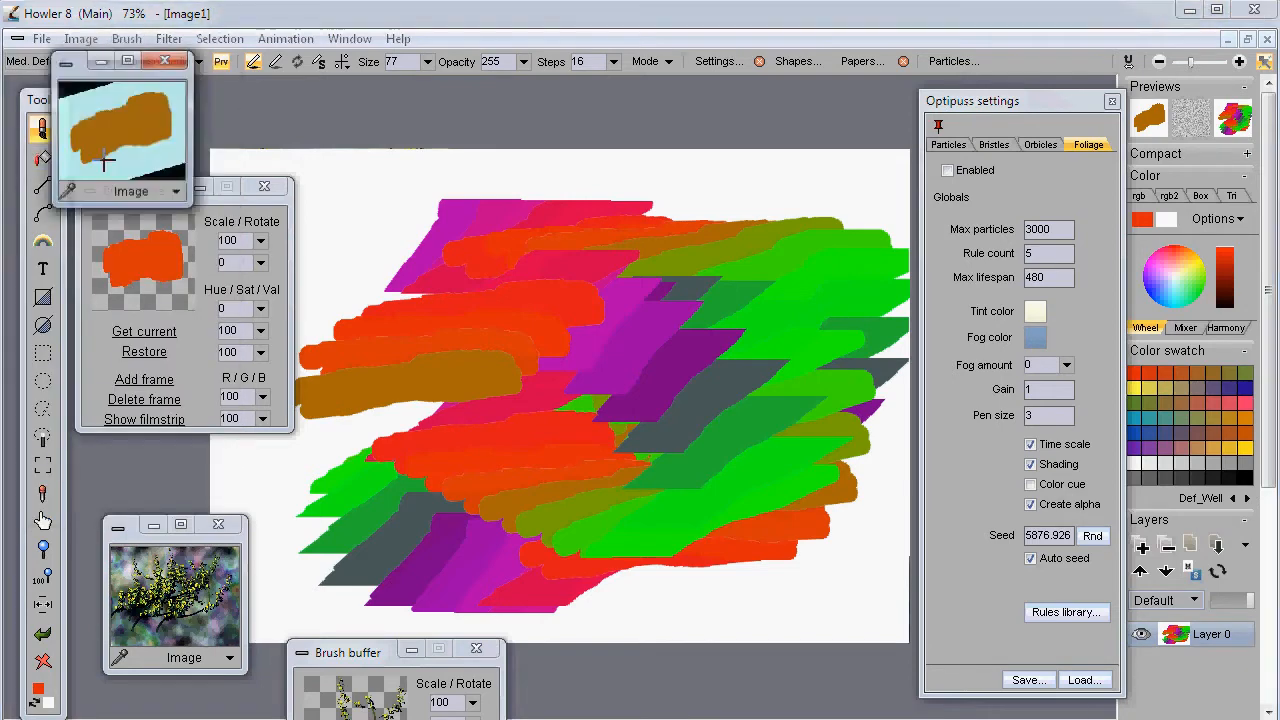
pyautogui.moveTo(86, 65); pyautogui.dragTo(425, 172)
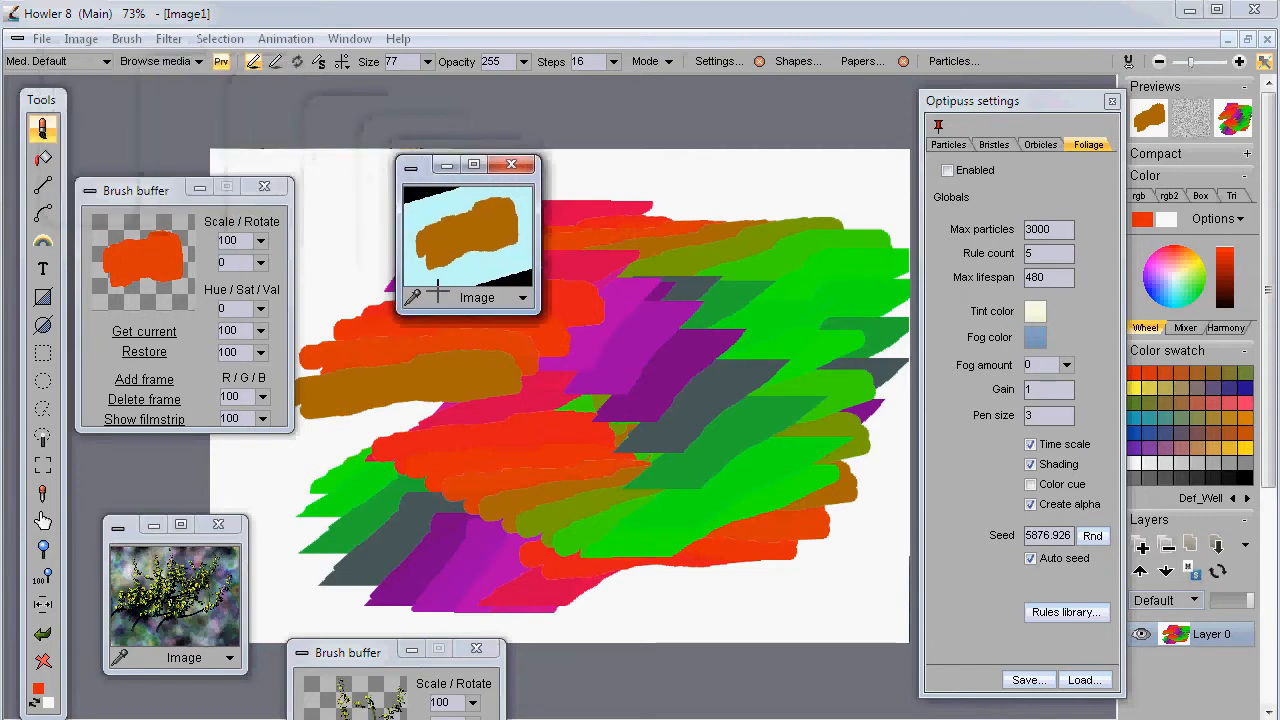
pyautogui.click(524, 298)
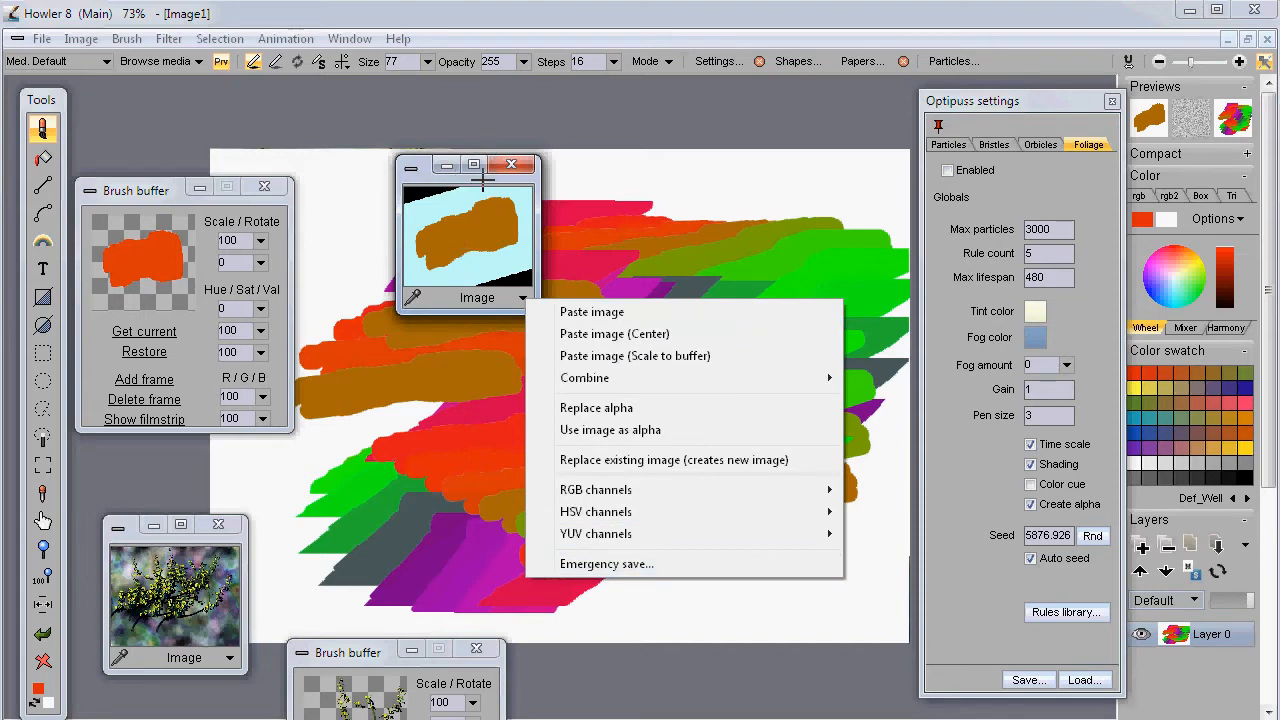
pyautogui.click(511, 162)
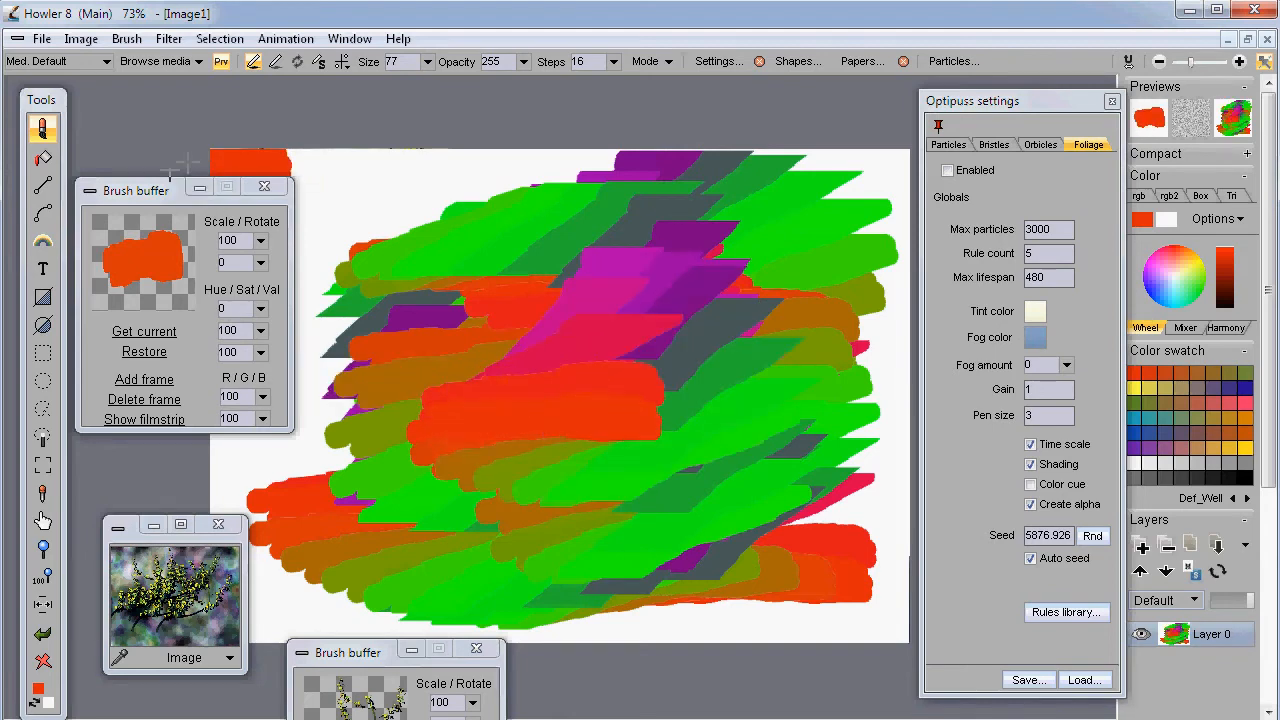
# - Move the brush buffer up, and view the dialog for saving the animated brush as an anb file, dismissing it unsaved
pyautogui.moveTo(150, 190)
pyautogui.mouseDown()
pyautogui.moveTo(190, 95)
pyautogui.moveTo(162, 115)
pyautogui.mouseUp()
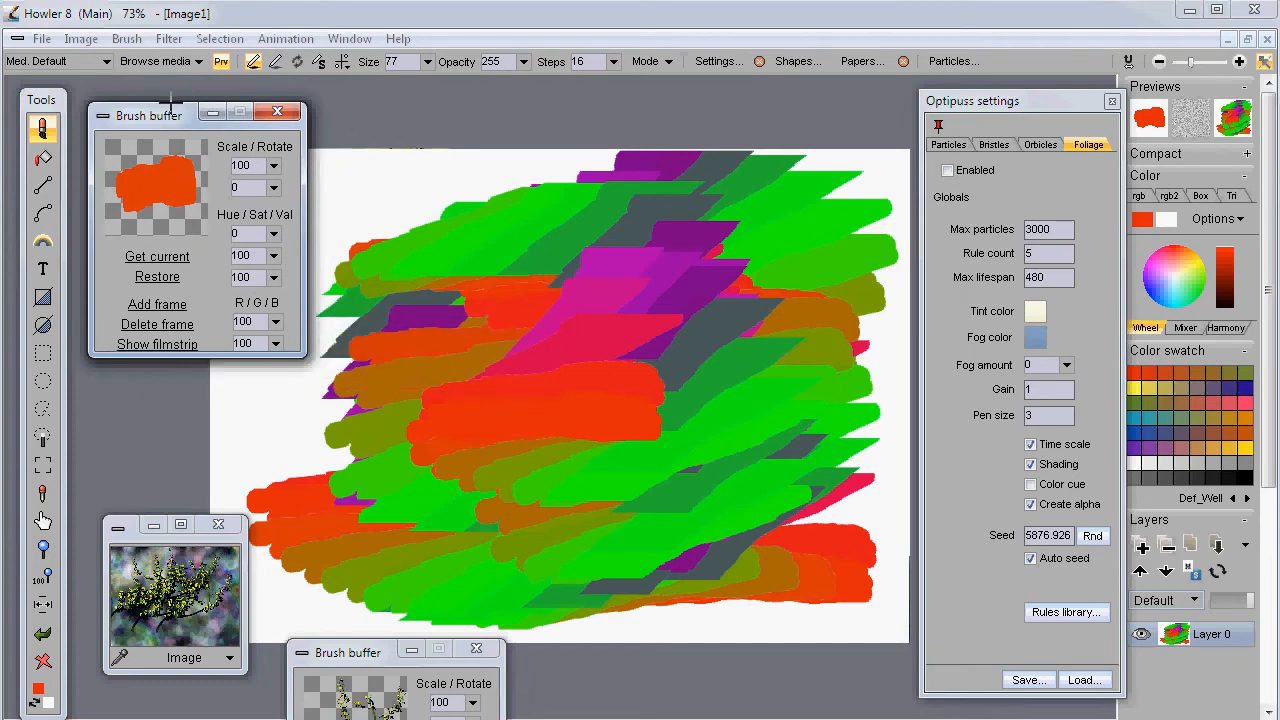
pyautogui.click(127, 38)
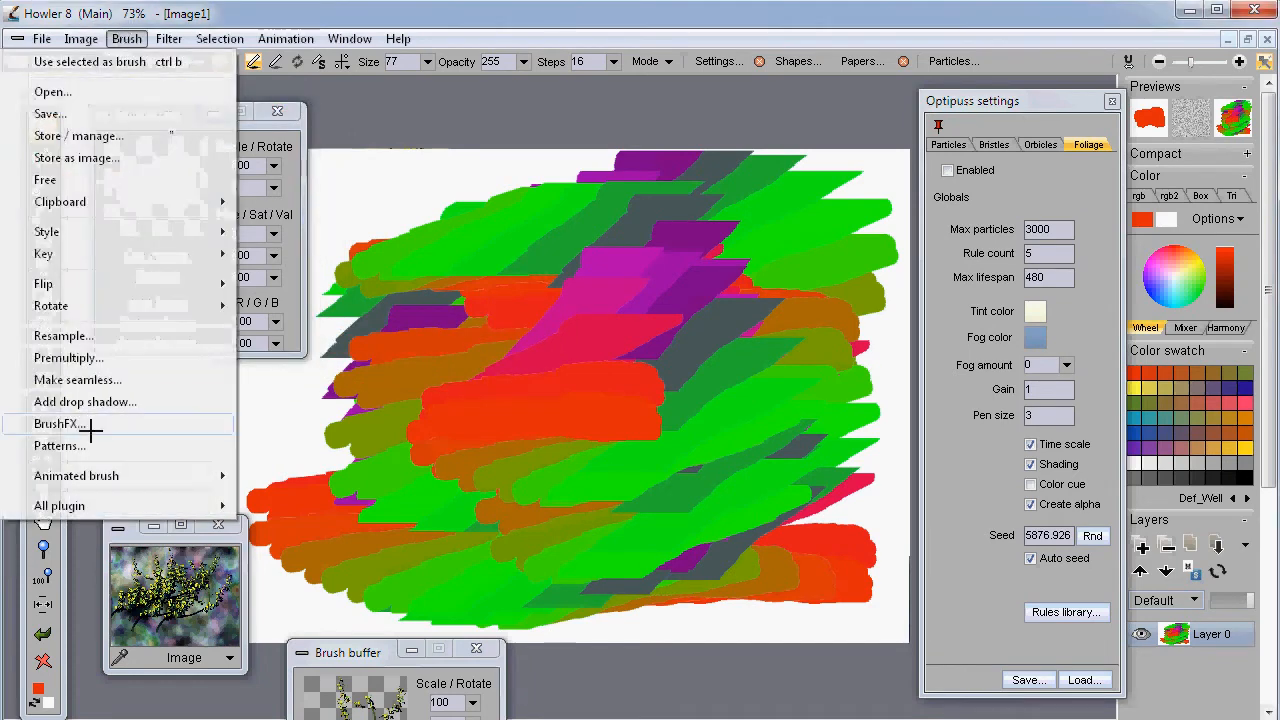
pyautogui.moveTo(113, 476)
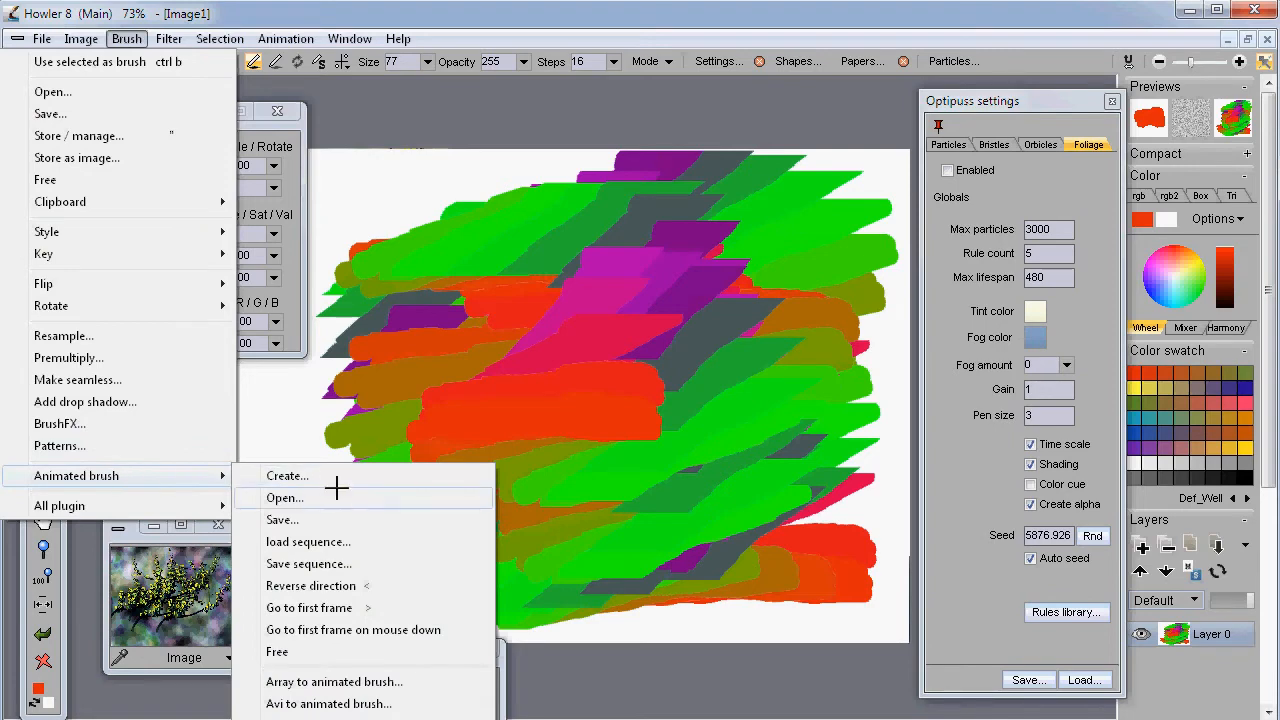
pyautogui.click(283, 519)
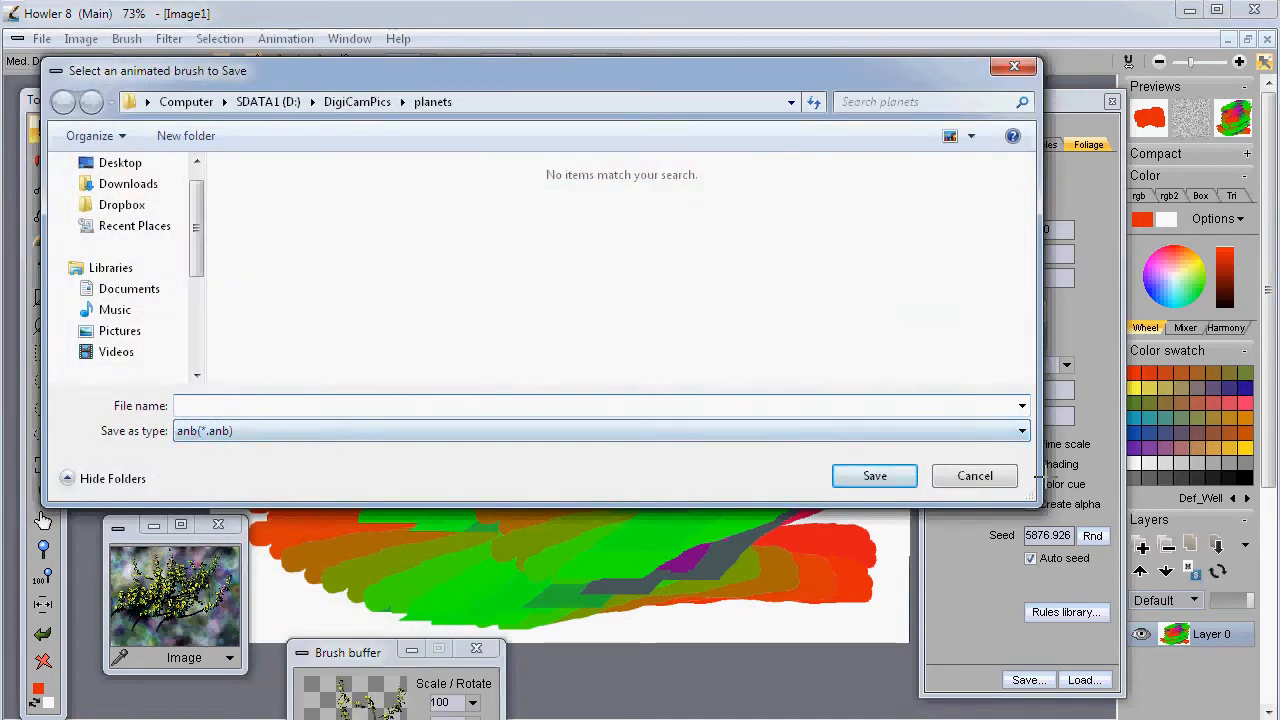
pyautogui.click(975, 477)
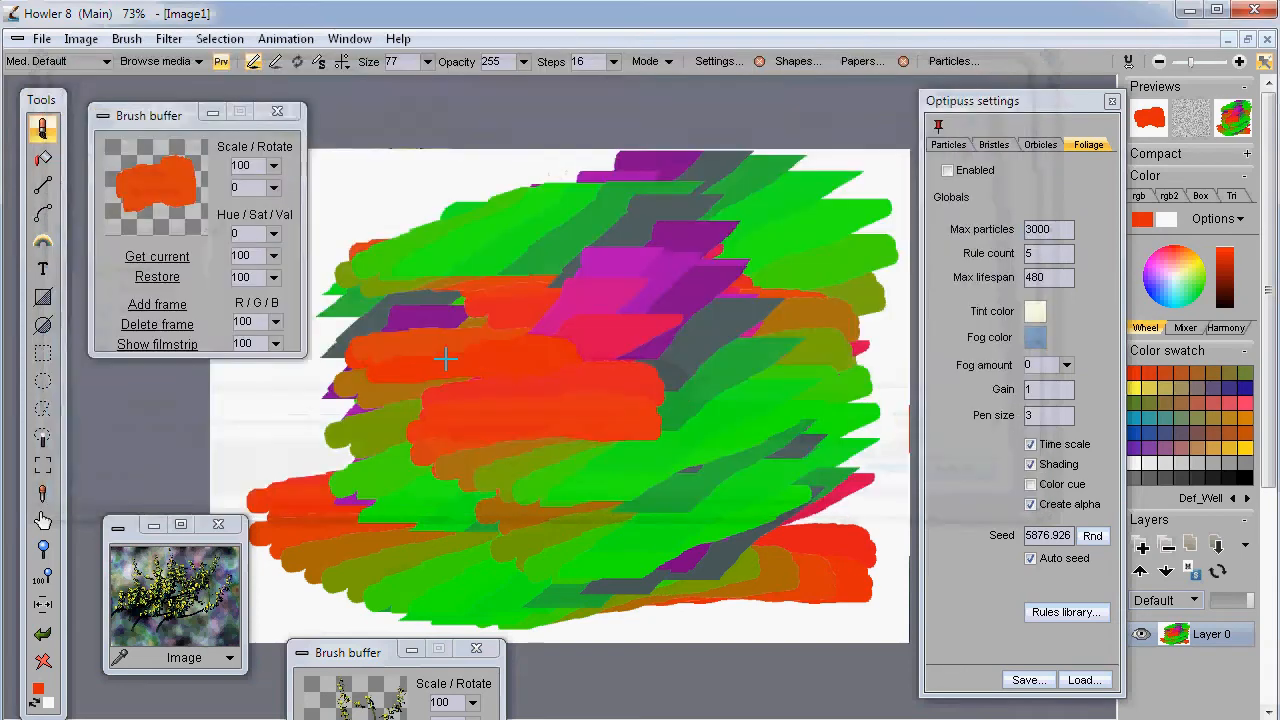
# - View the dialog for saving the animated brush as an image sequence, check its available file formats, and dismiss it unsaved
pyautogui.click(126, 39)
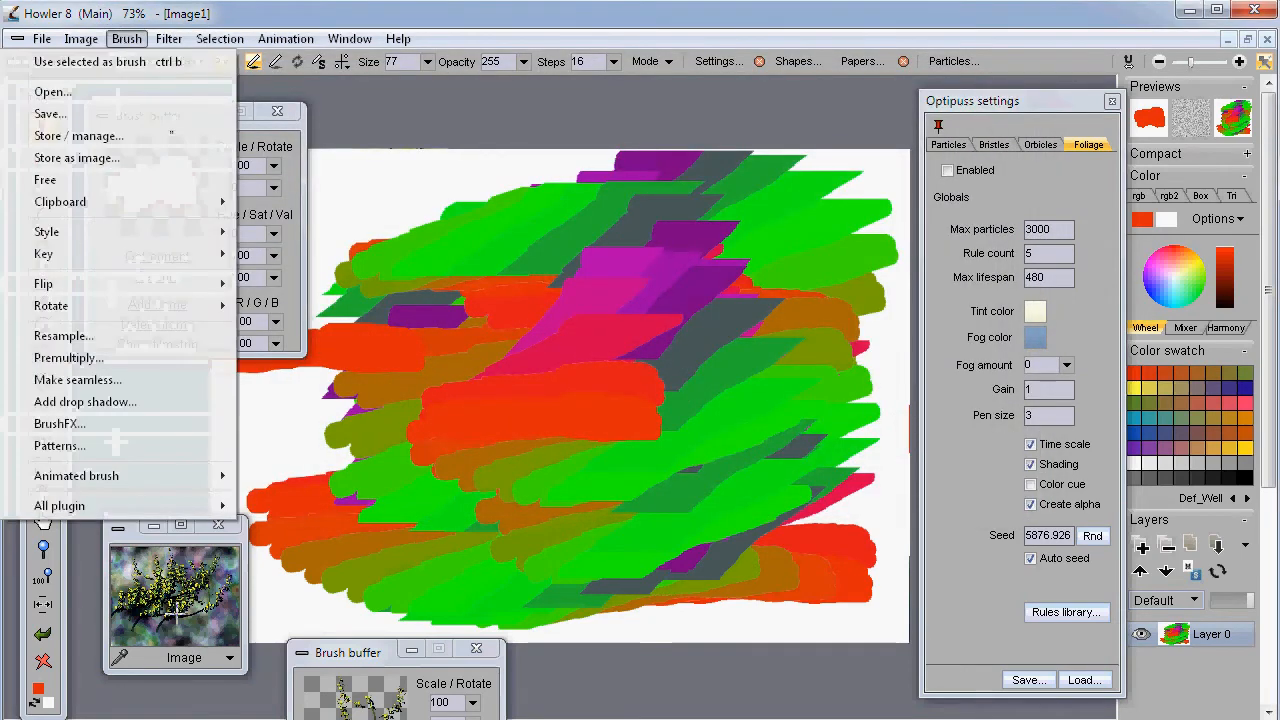
pyautogui.moveTo(180, 476)
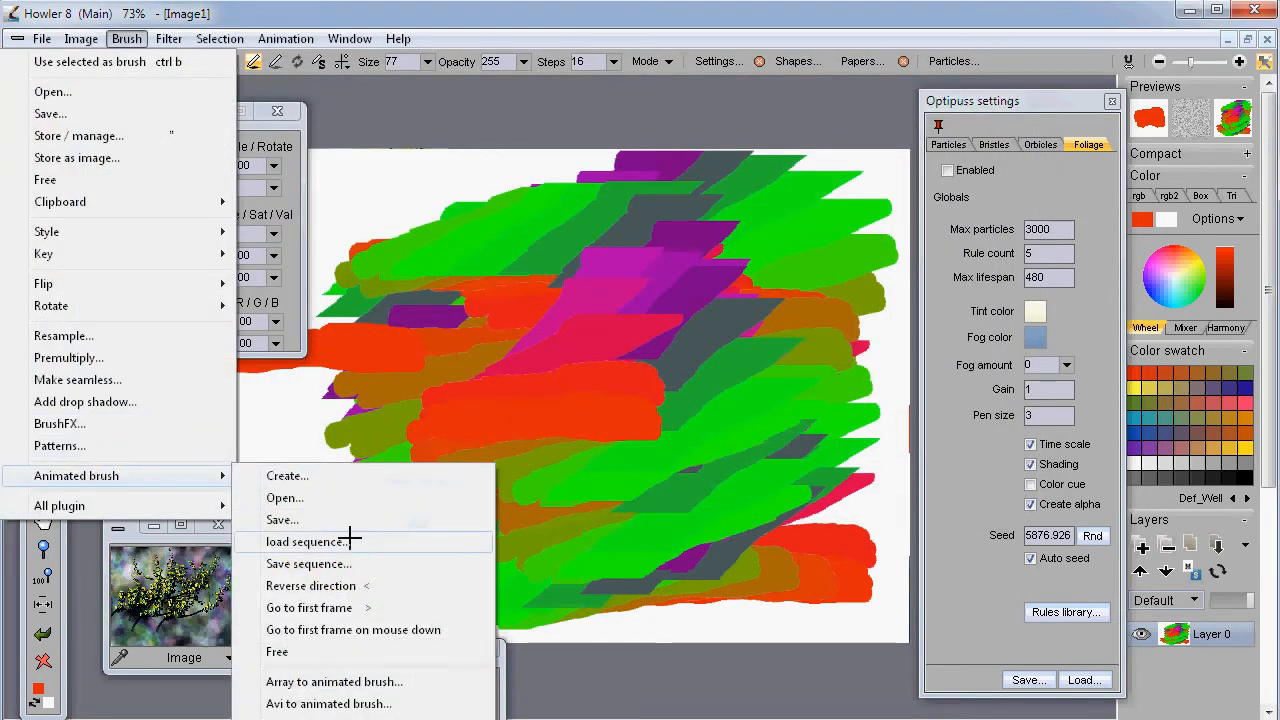
pyautogui.click(302, 563)
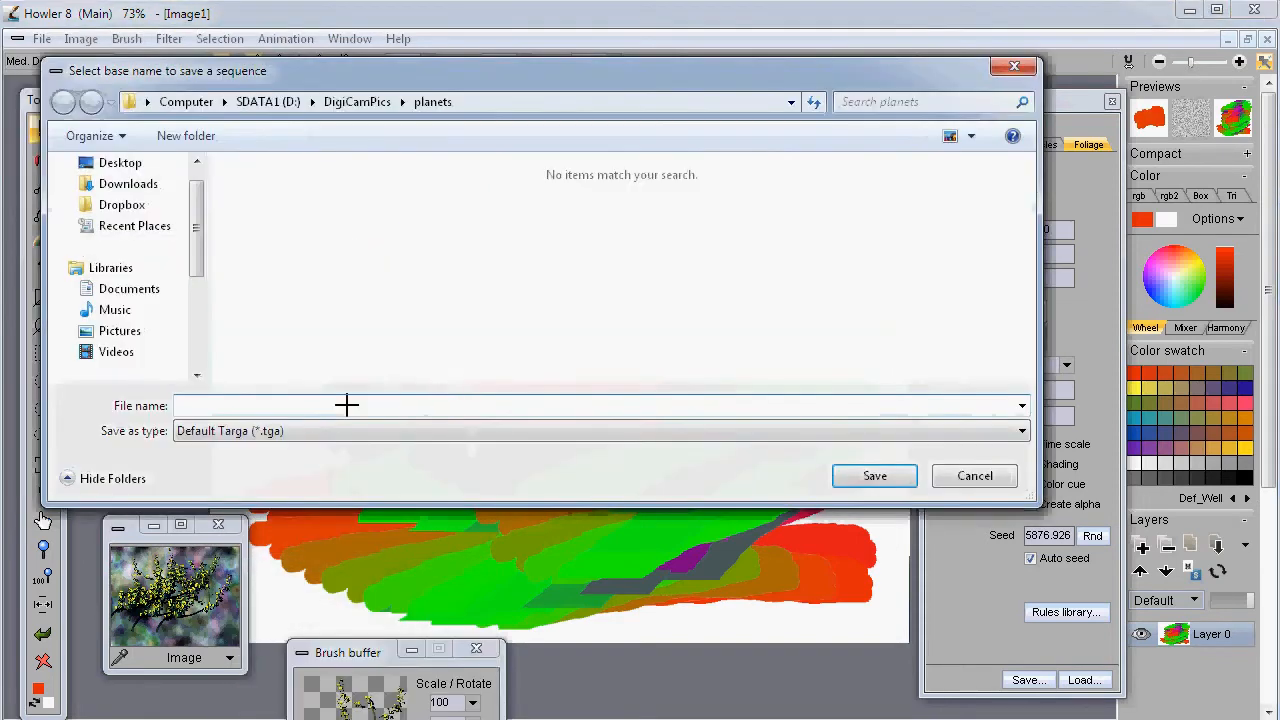
pyautogui.click(285, 430)
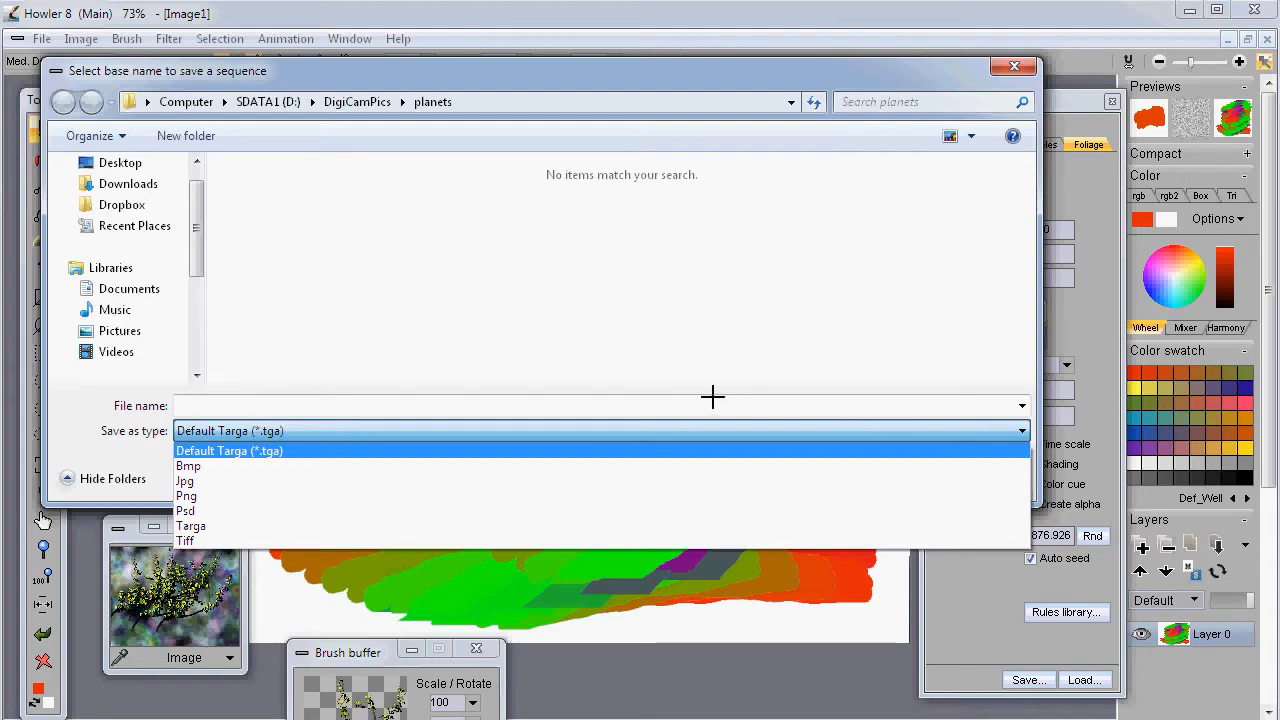
pyautogui.click(863, 69)
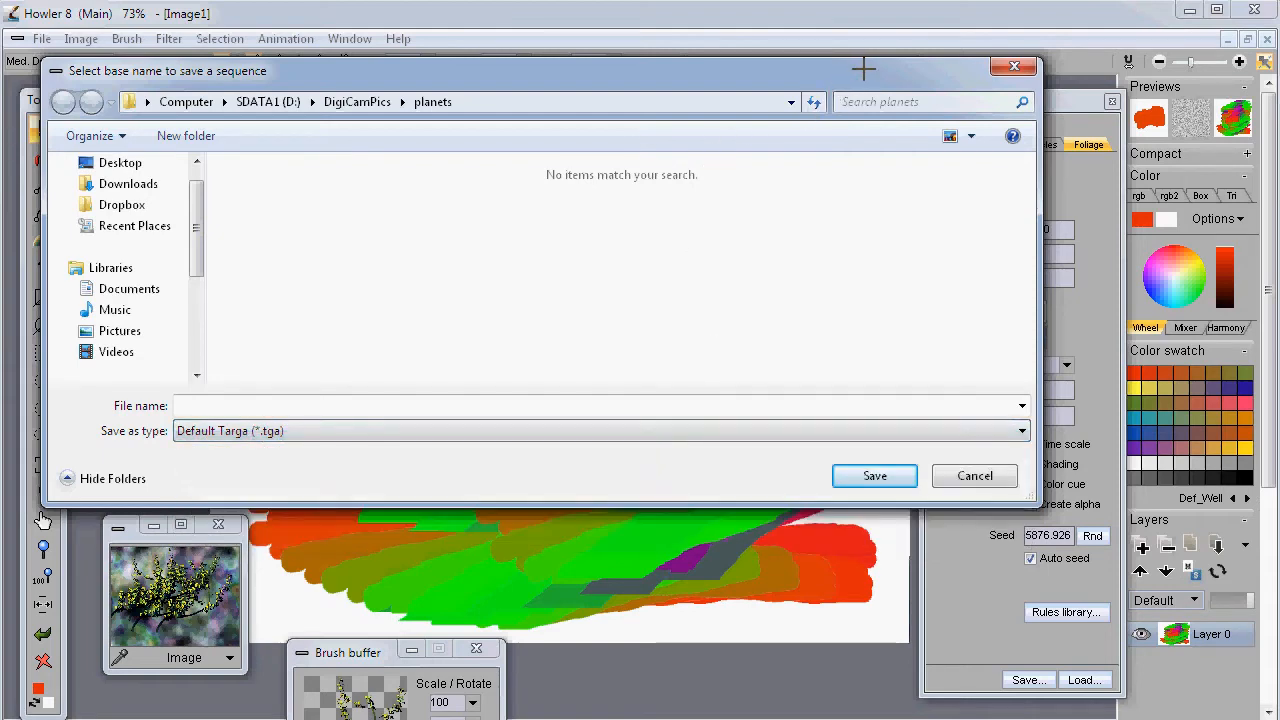
pyautogui.click(975, 476)
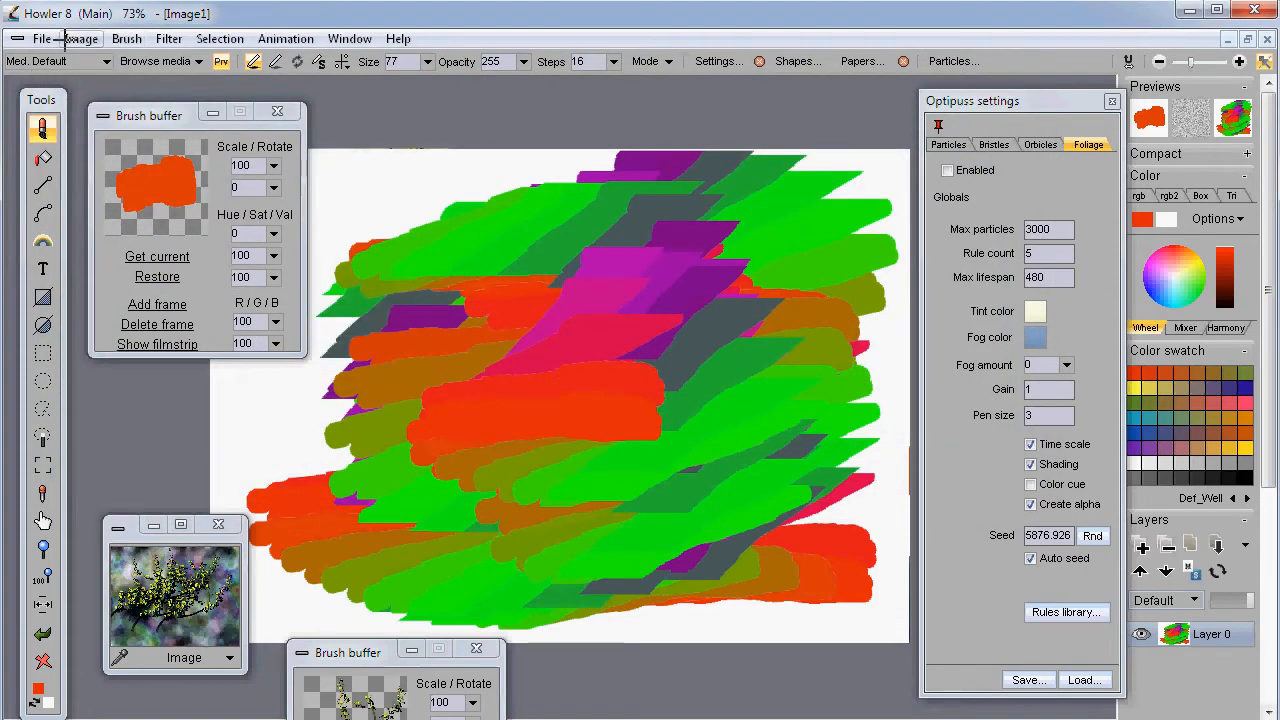
pyautogui.click(126, 38)
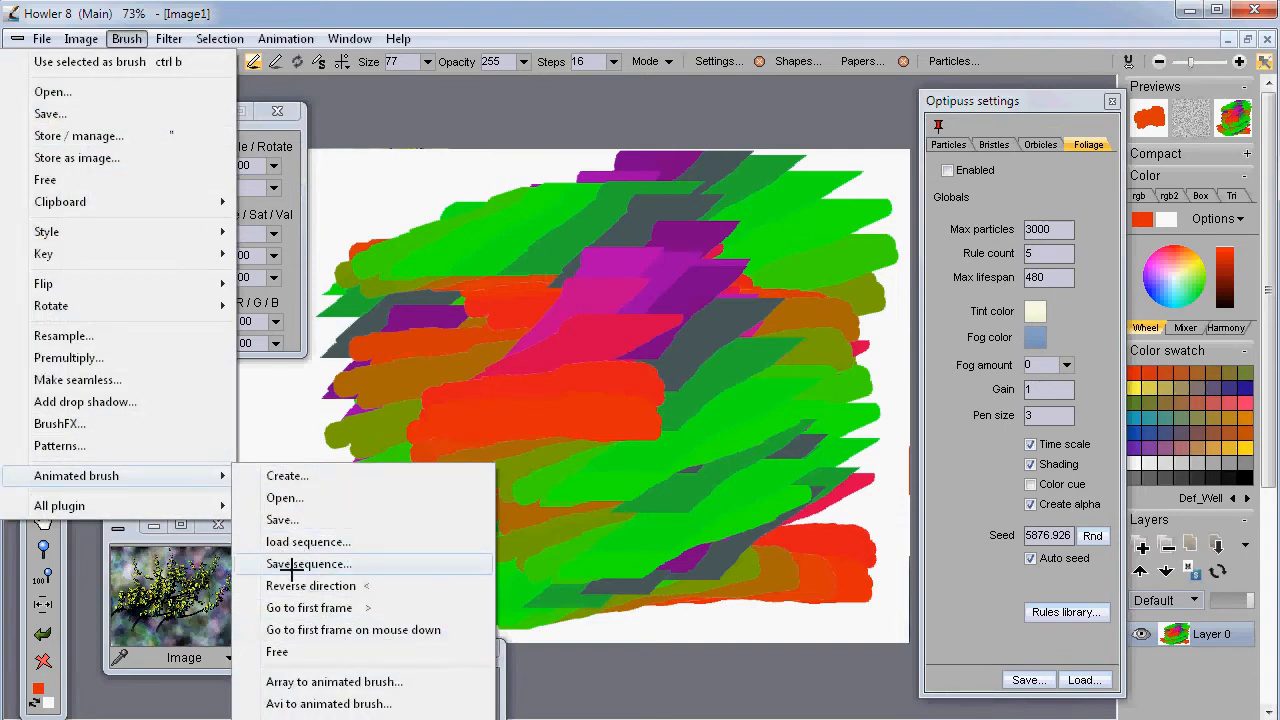
pyautogui.moveTo(168, 39)
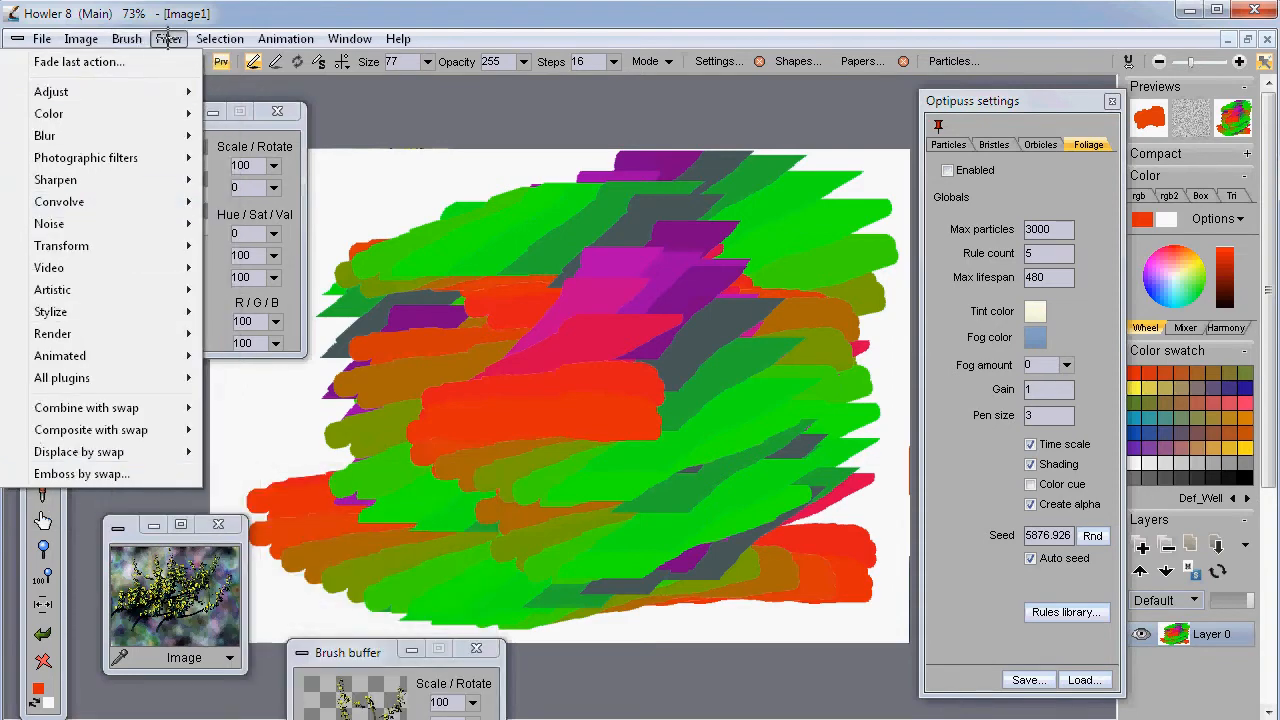
pyautogui.moveTo(213, 38)
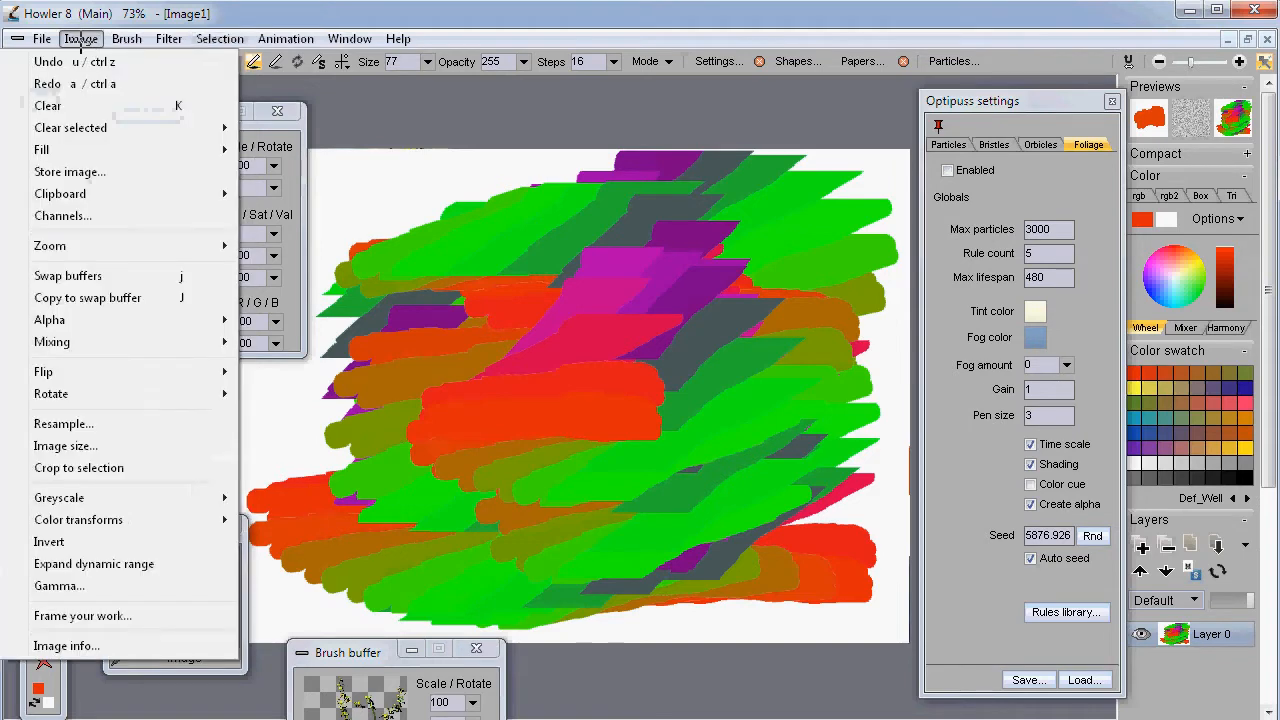
pyautogui.click(218, 38)
pyautogui.click(218, 38)
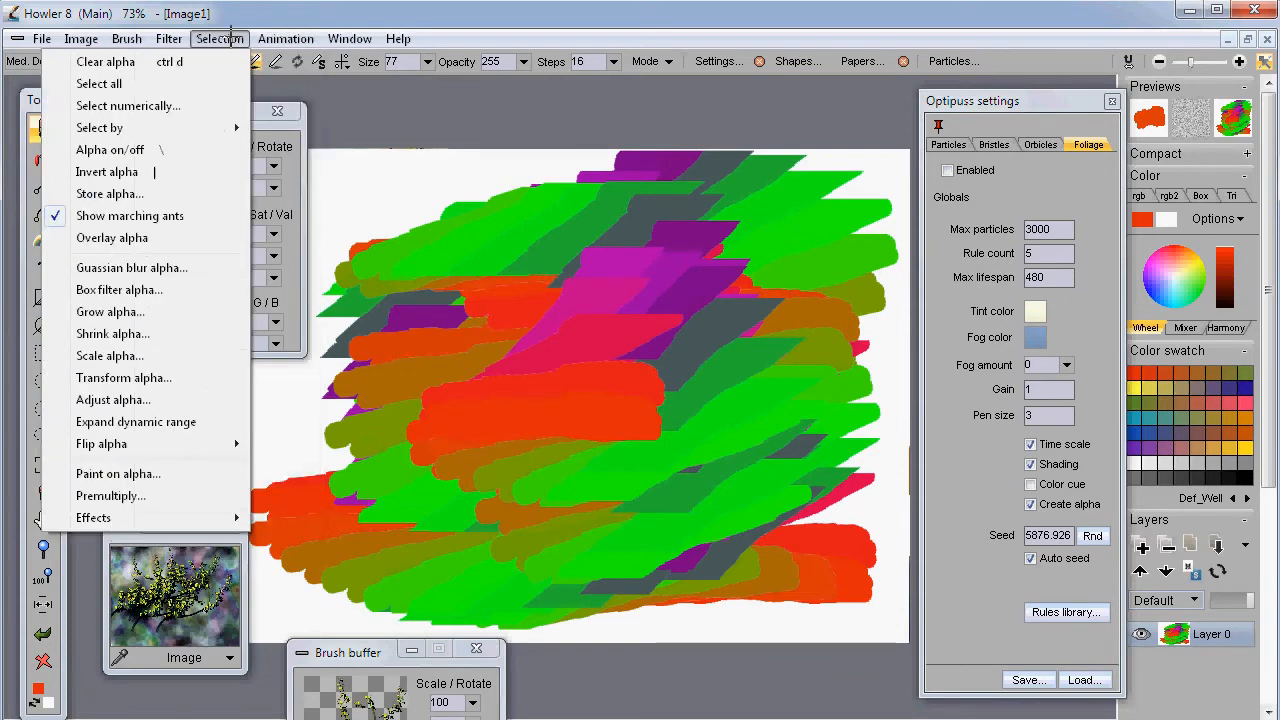
# - Create a 30-frame animation at 24 fps that copies the current painted frame
pyautogui.moveTo(272, 38)
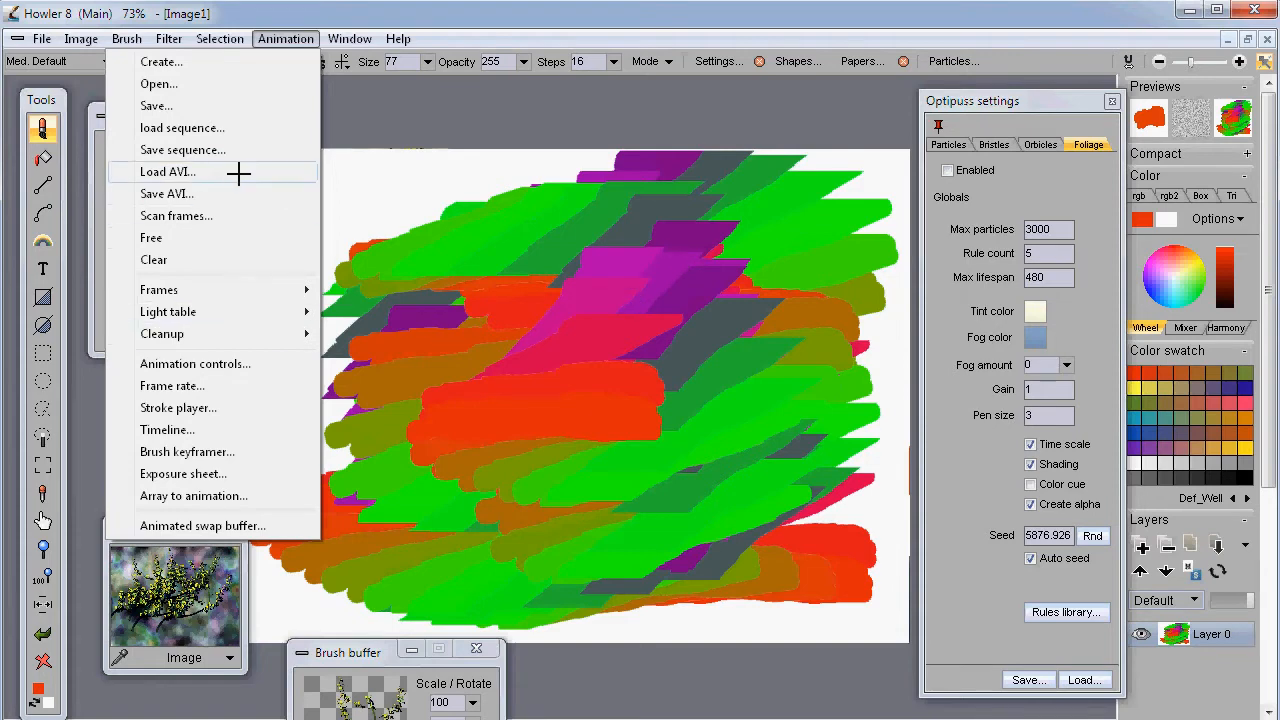
pyautogui.click(190, 61)
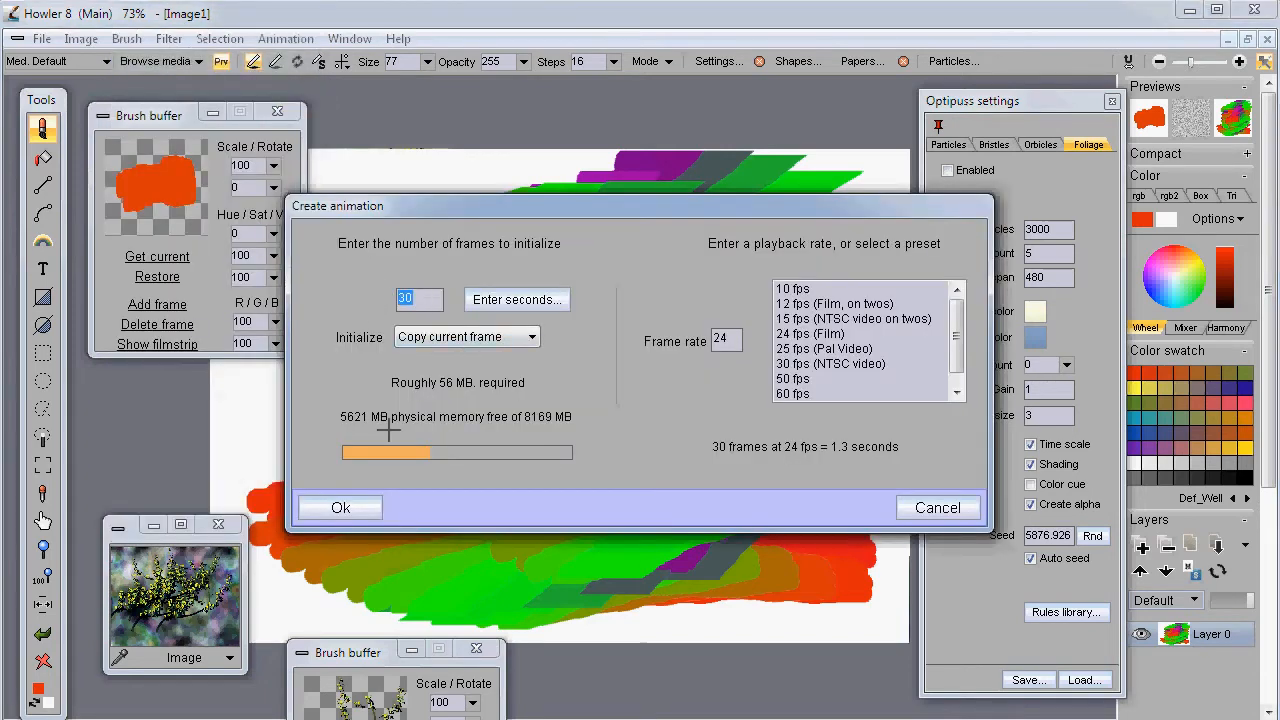
pyautogui.click(357, 507)
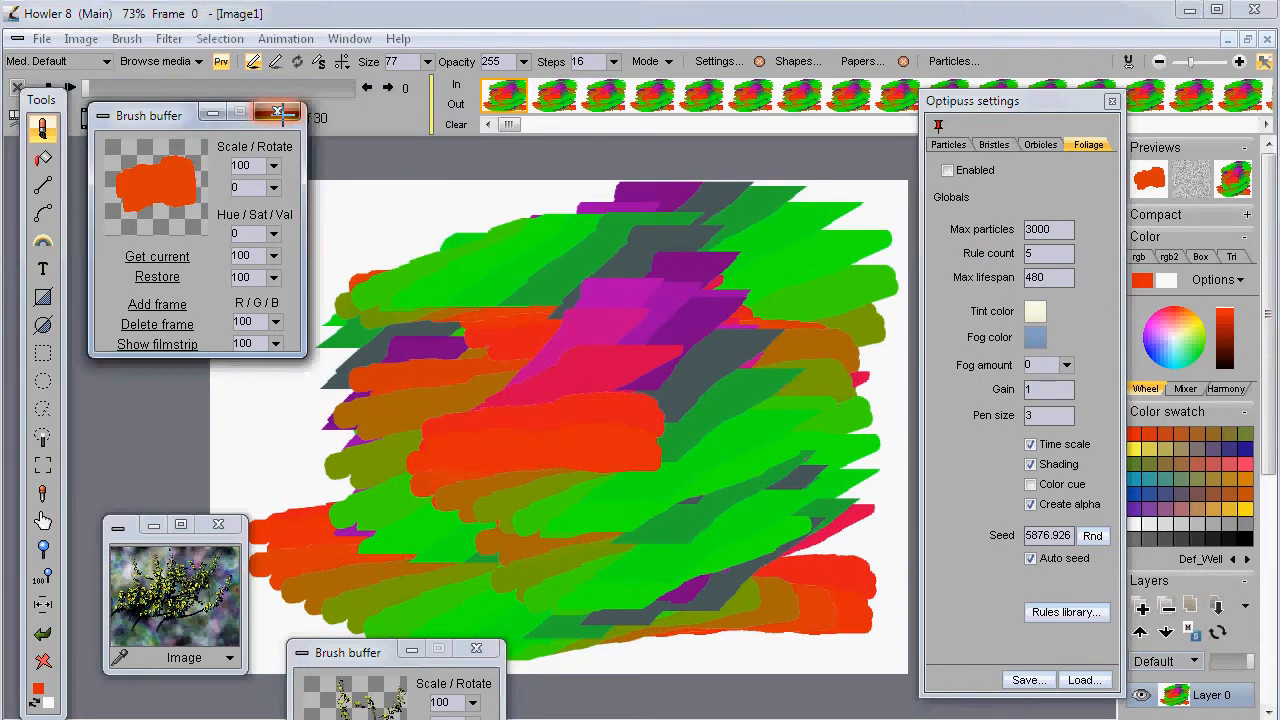
# - Close the red brush buffer and place the stored foliage image on the canvas
pyautogui.click(277, 111)
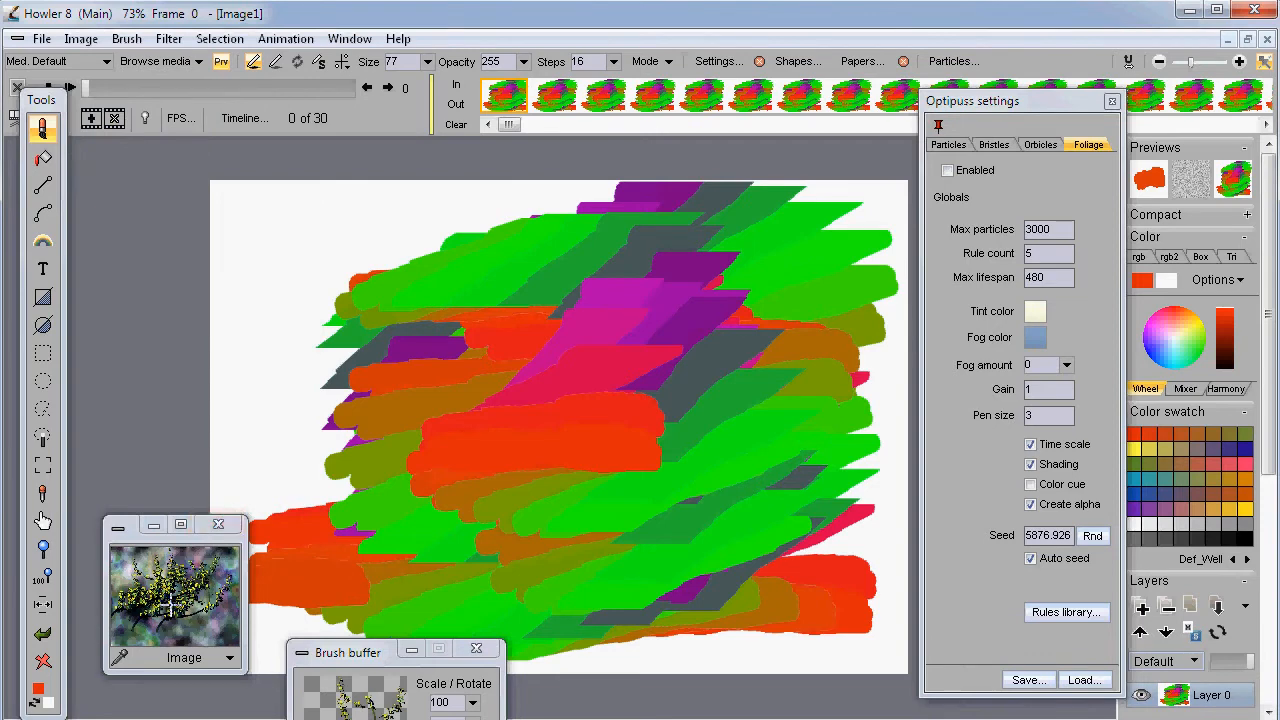
pyautogui.click(173, 597)
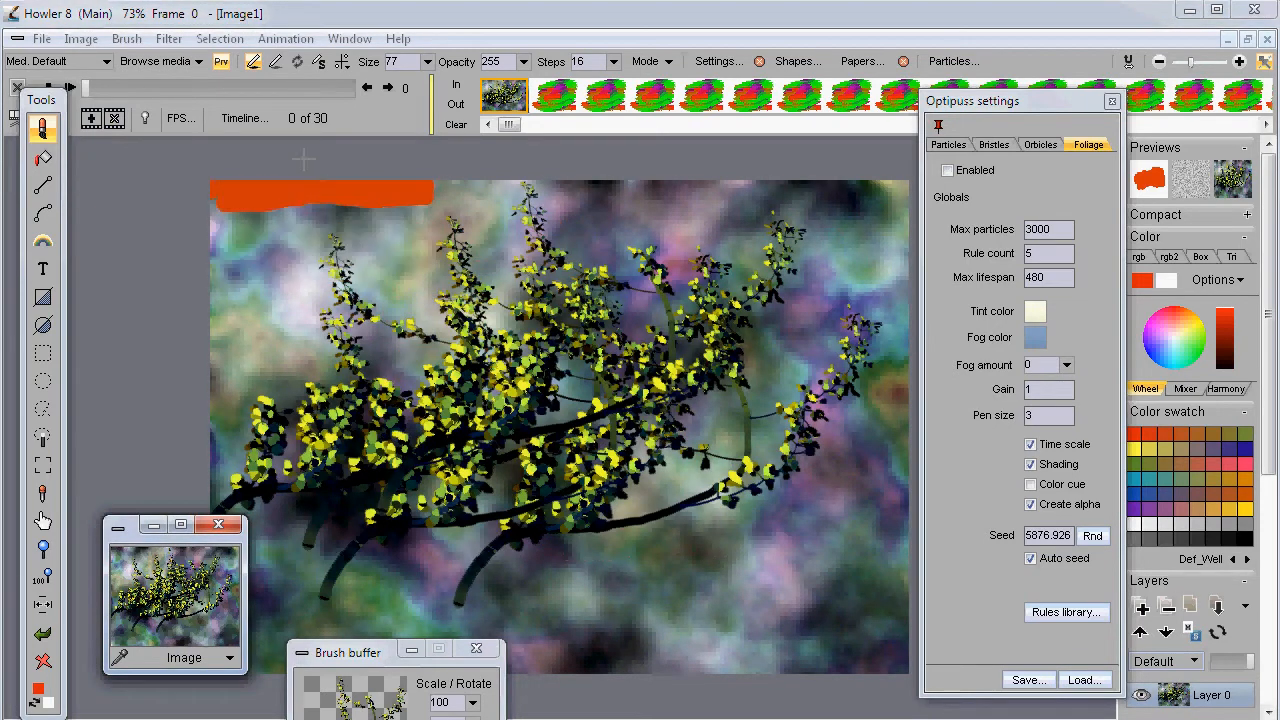
# - Replace the existing animation with a new 30-frame, 24 fps one copied from the foliage image, and close the Optipuss settings
pyautogui.click(275, 39)
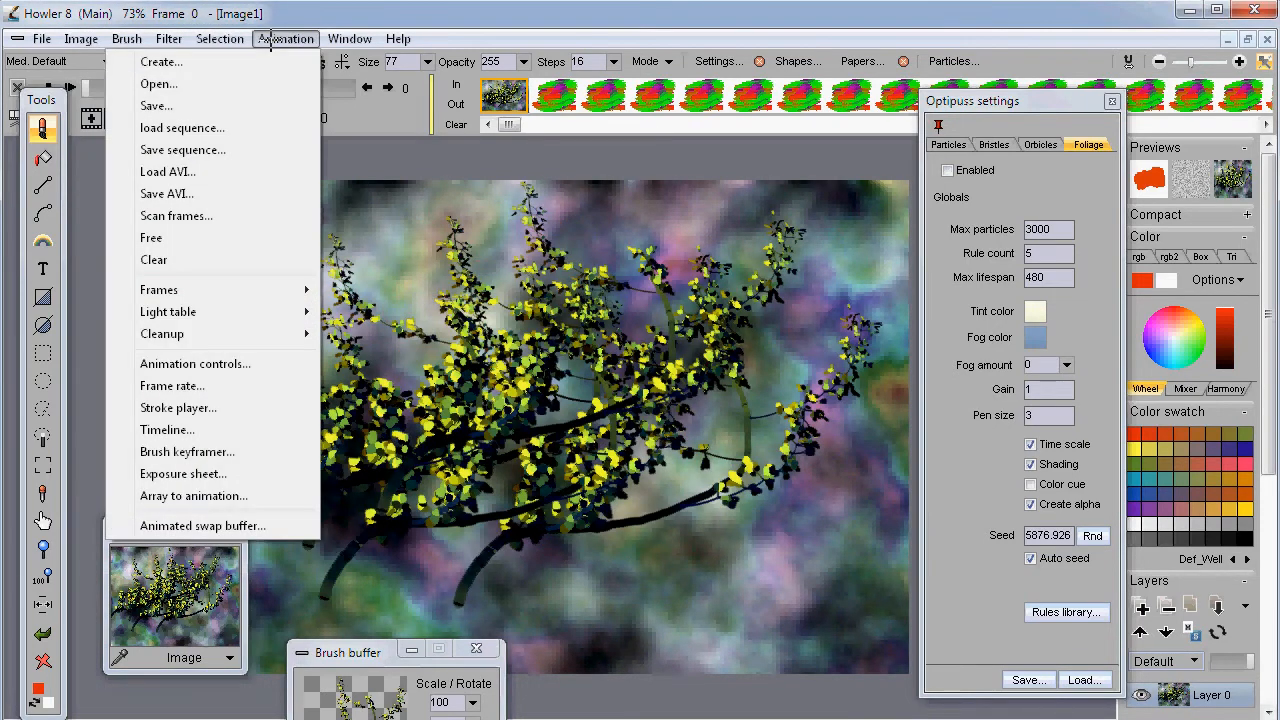
pyautogui.click(207, 61)
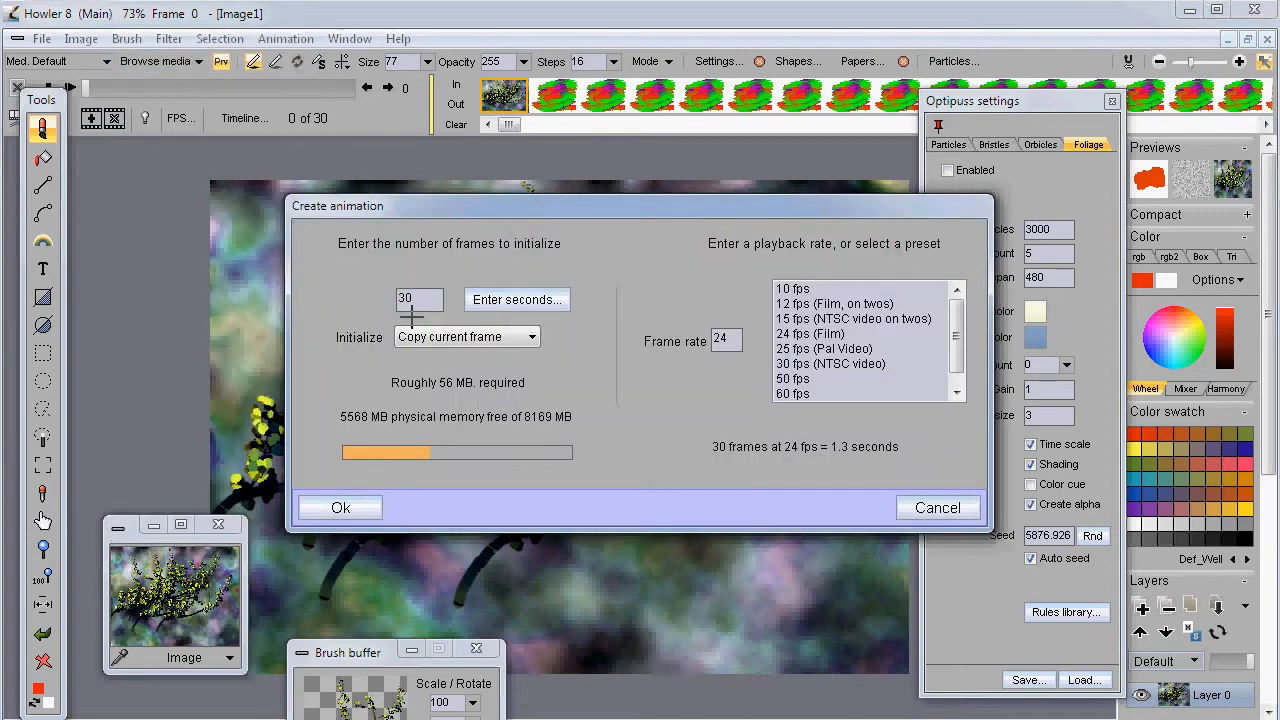
pyautogui.click(342, 507)
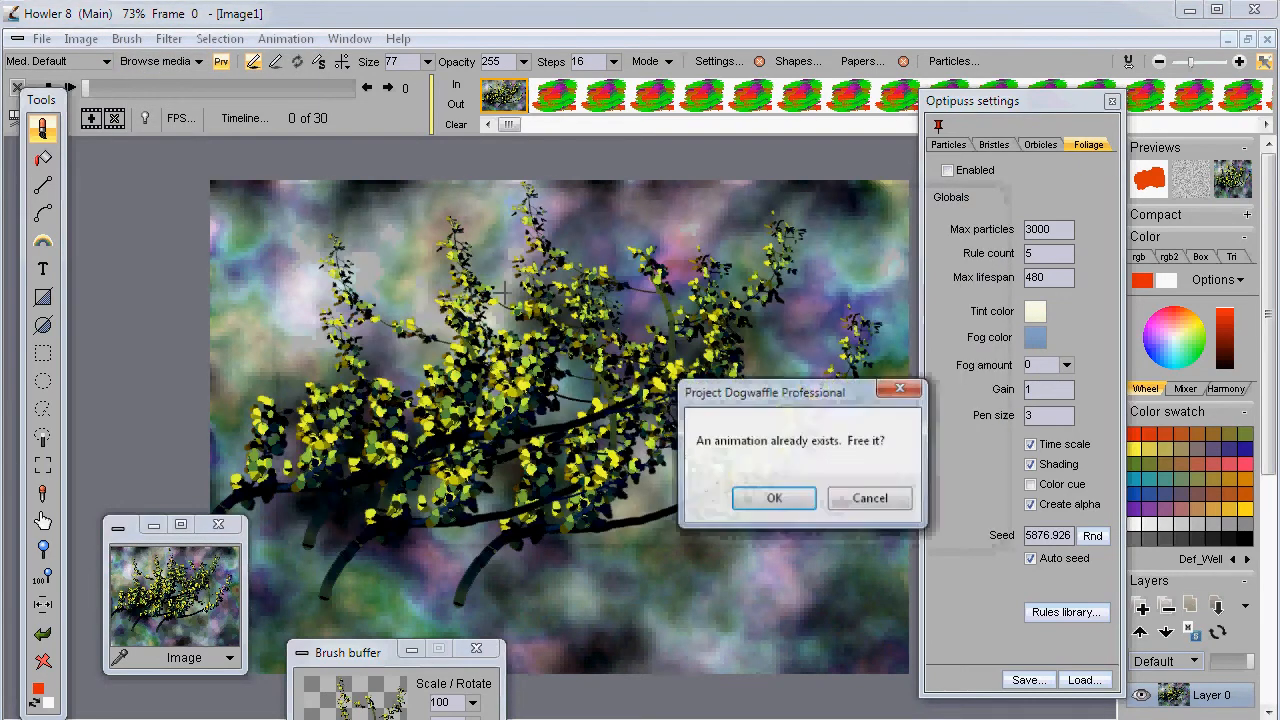
pyautogui.click(775, 499)
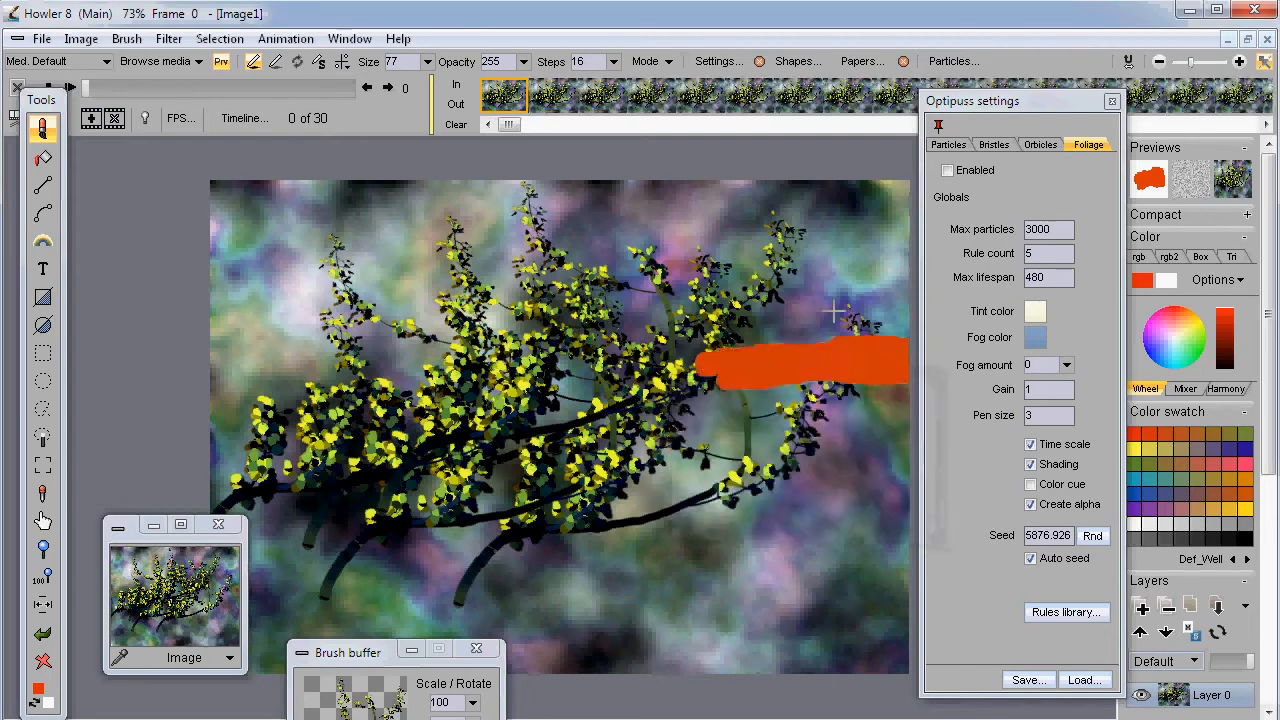
pyautogui.click(1111, 100)
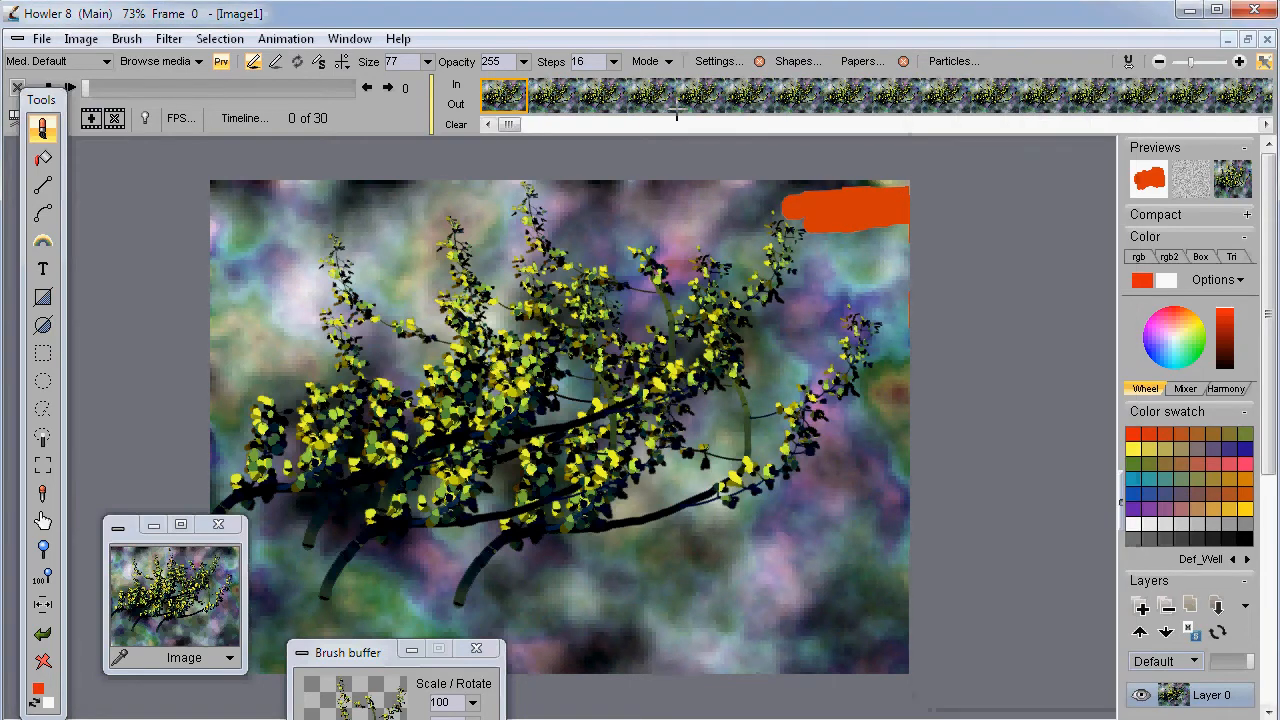
# - Open the timeline editor with the Transform filter and add a keyframe at the first frame
pyautogui.click(70, 87)
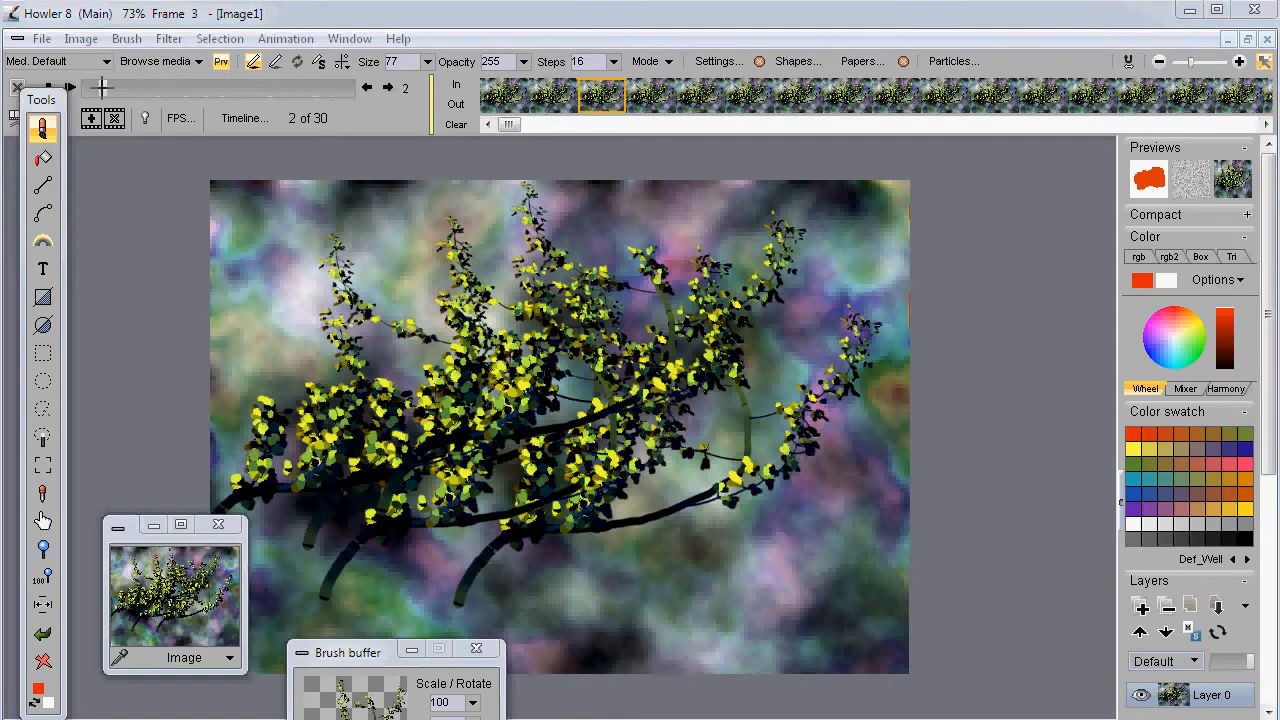
pyautogui.click(240, 118)
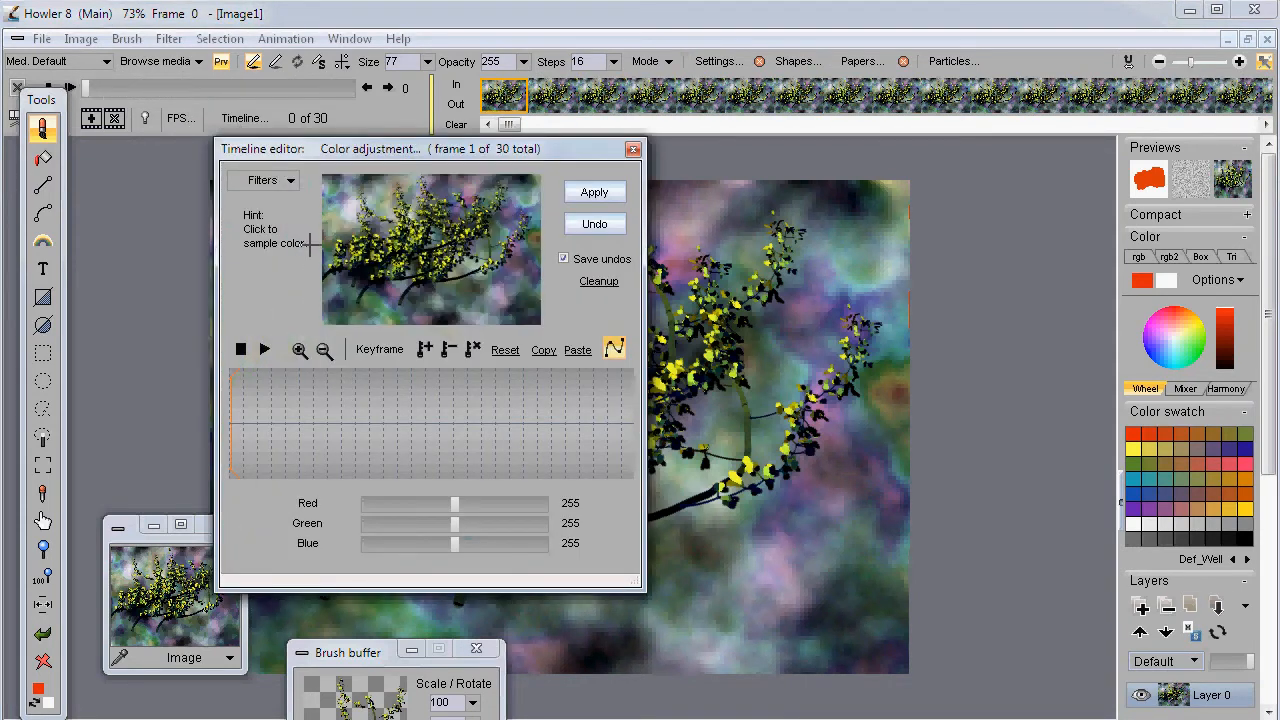
pyautogui.click(290, 178)
pyautogui.moveTo(543, 243); pyautogui.dragTo(531, 313)
pyautogui.scroll(-1, 531, 313)
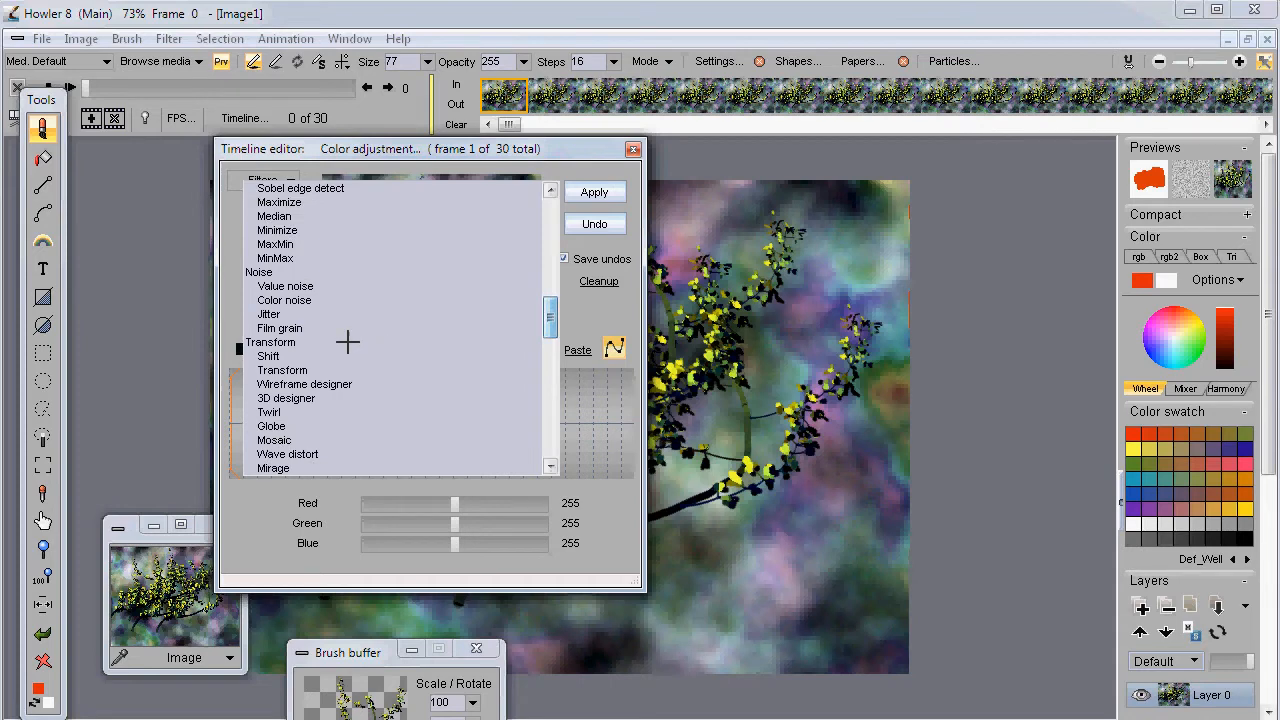
pyautogui.click(283, 370)
pyautogui.moveTo(262, 426); pyautogui.dragTo(228, 424)
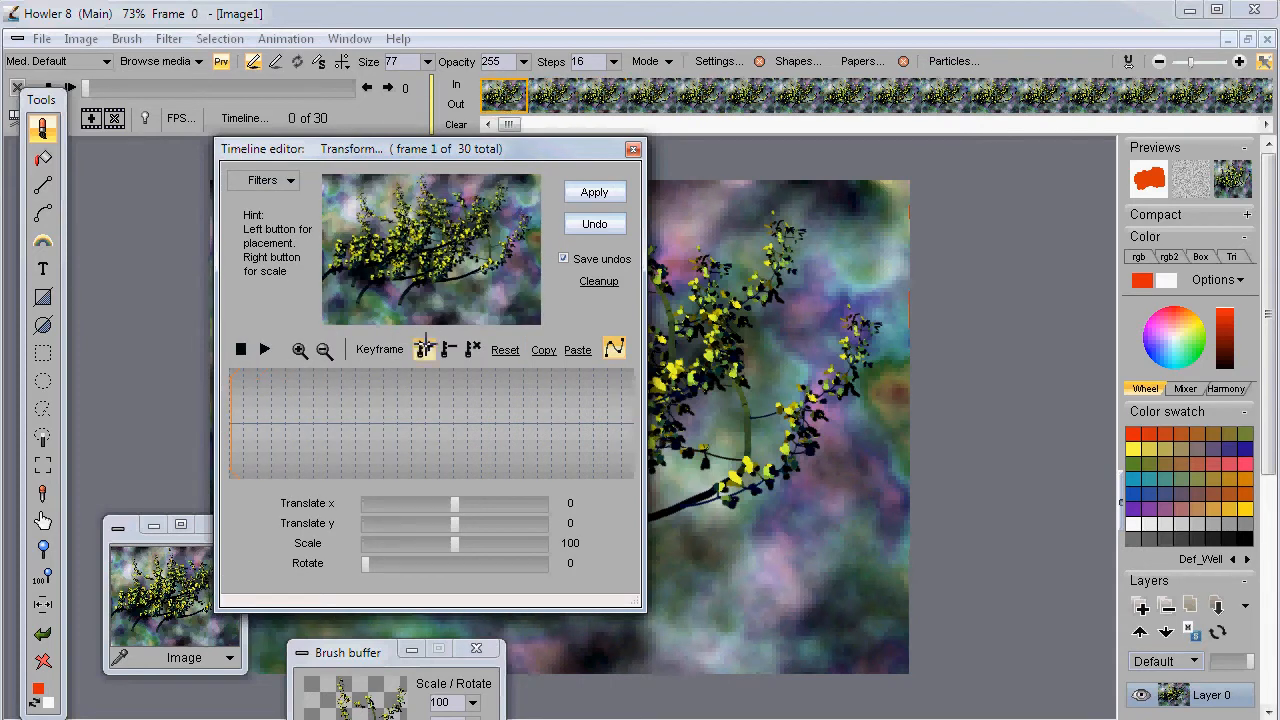
# - Add a Transform keyframe at the last frame with scale 174, Translate x -71 and Translate y 74
pyautogui.click(510, 432)
pyautogui.moveTo(527, 432)
pyautogui.mouseDown()
pyautogui.moveTo(632, 441)
pyautogui.moveTo(494, 429)
pyautogui.moveTo(523, 430)
pyautogui.mouseUp()
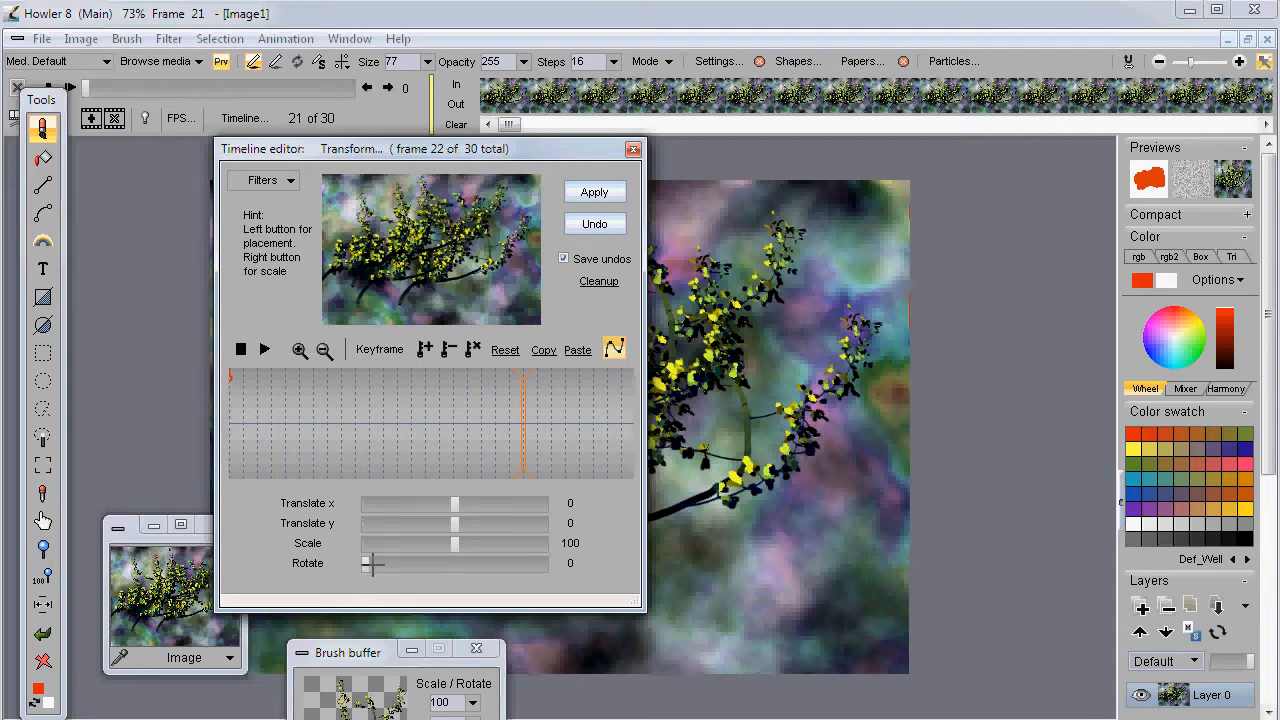
pyautogui.moveTo(455, 543); pyautogui.dragTo(521, 541)
pyautogui.moveTo(439, 250); pyautogui.dragTo(375, 313)
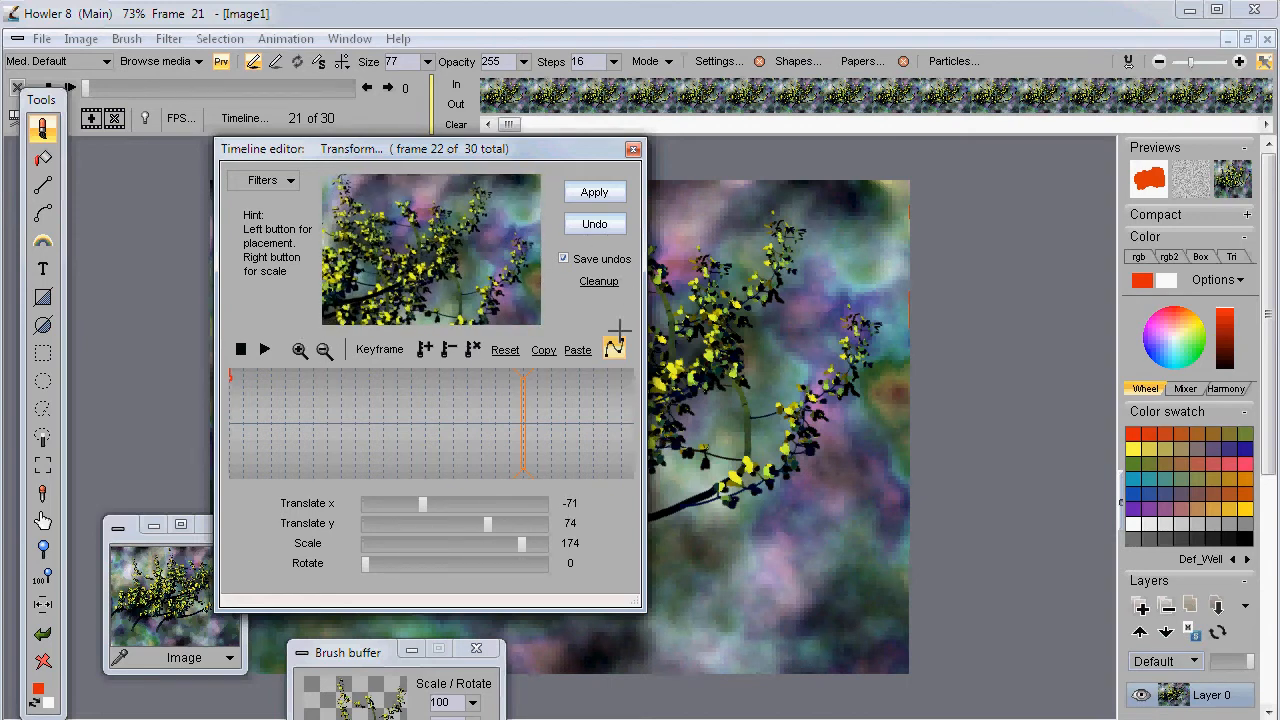
pyautogui.moveTo(526, 417); pyautogui.dragTo(630, 420)
pyautogui.click(424, 350)
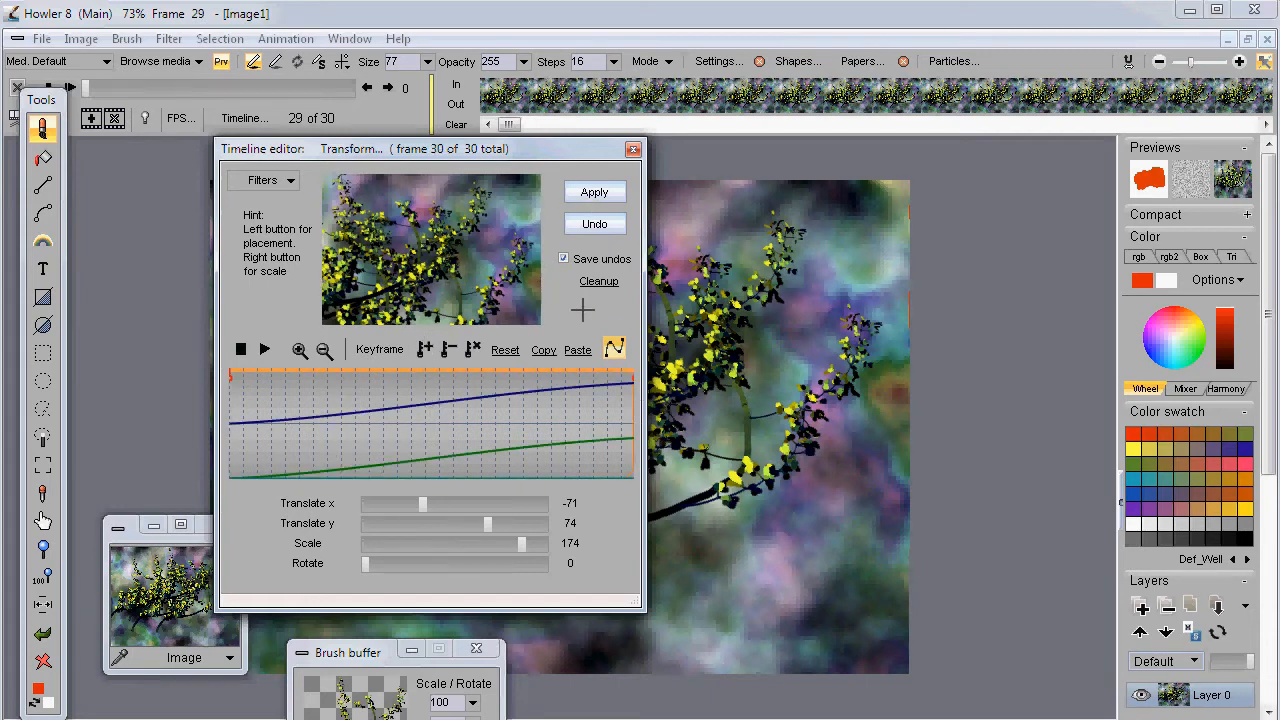
# - Apply the keyframed Transform to the animation with smooth curves kept on, and close the timeline editor
pyautogui.click(614, 347)
pyautogui.click(614, 347)
pyautogui.click(596, 189)
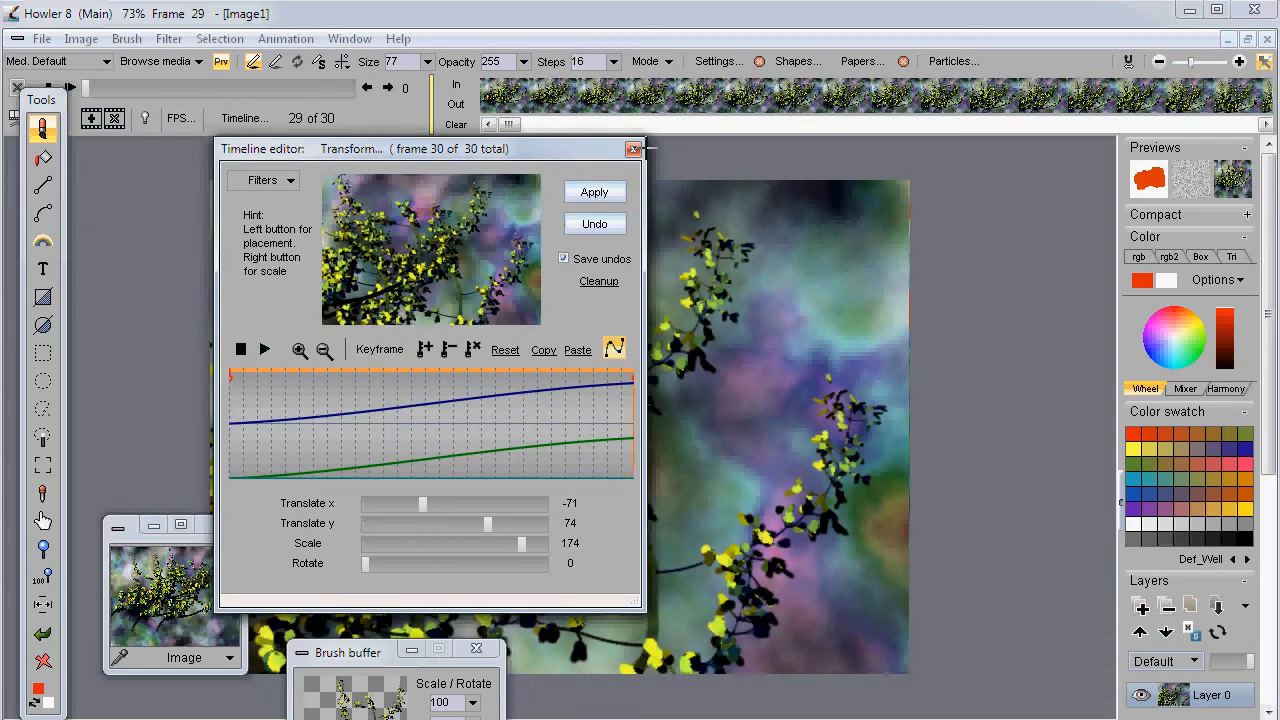
pyautogui.click(633, 149)
# - Move the Tools panel clear of the playback controls and play the animation
pyautogui.moveTo(47, 95); pyautogui.dragTo(48, 119)
pyautogui.click(67, 87)
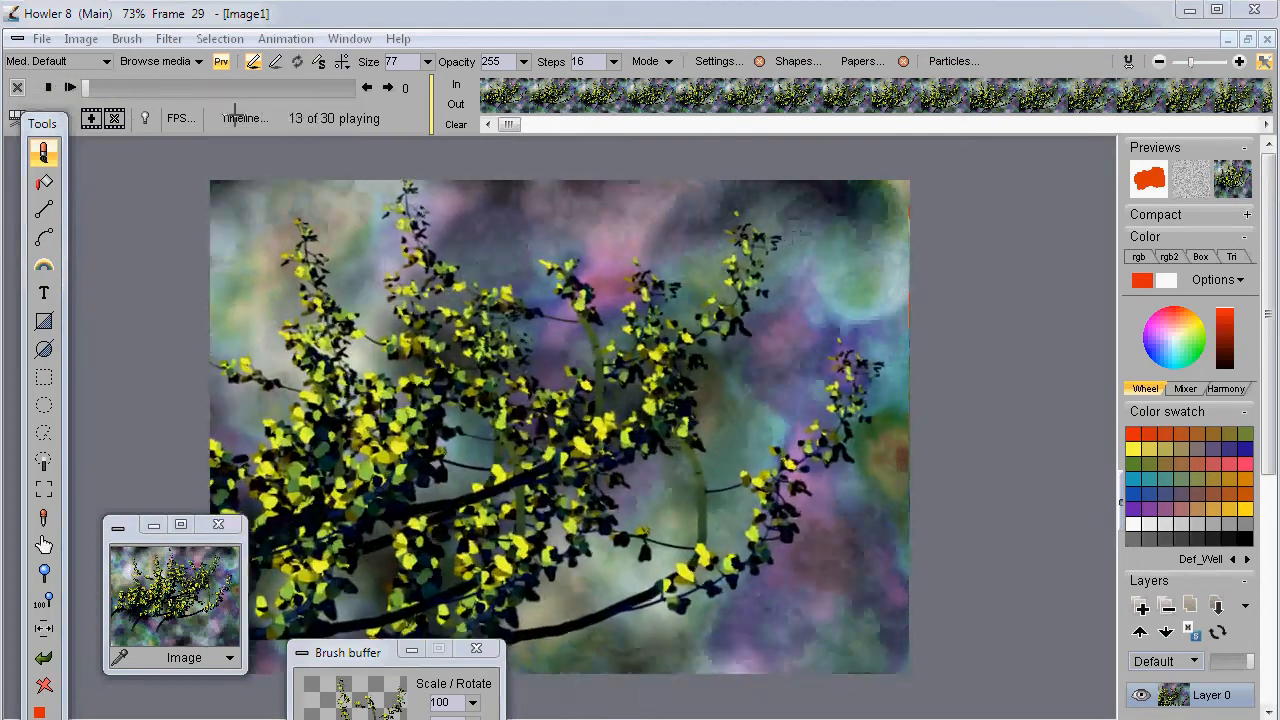
# - Try the 30 fps (NTSC video) and 10 fps frame rate presets during playback, and stop the animation
pyautogui.click(178, 118)
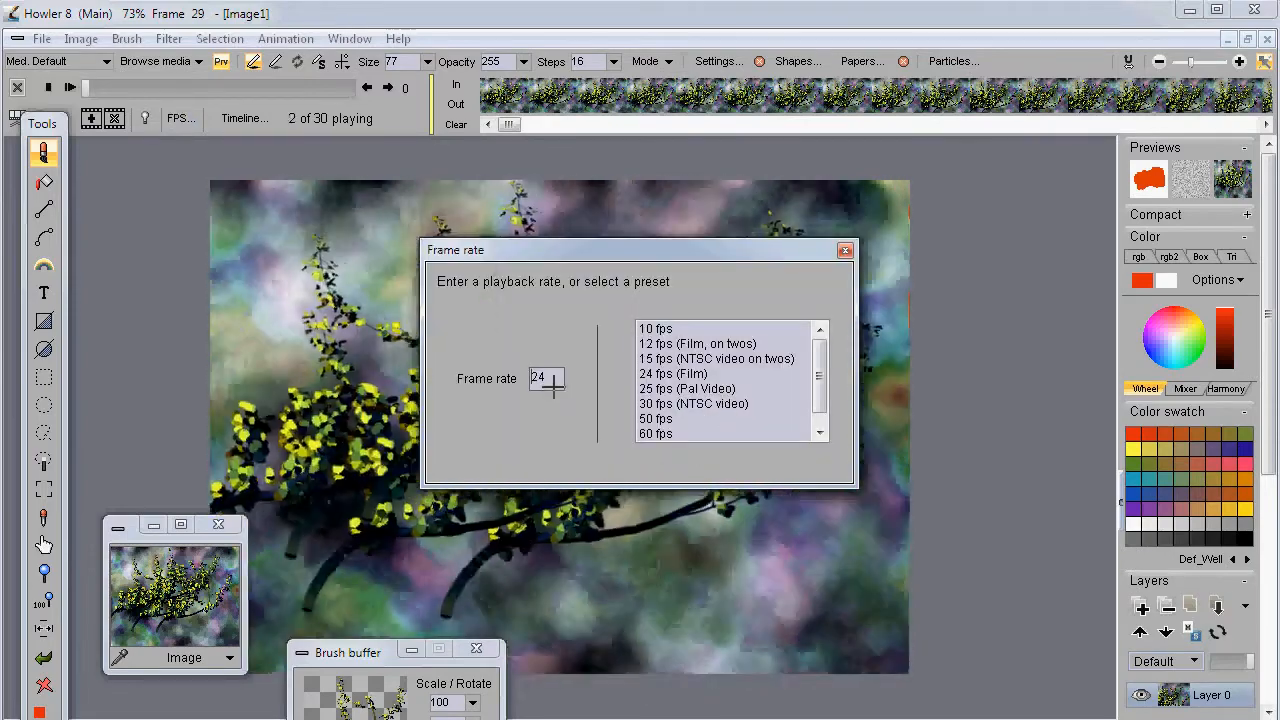
pyautogui.click(659, 404)
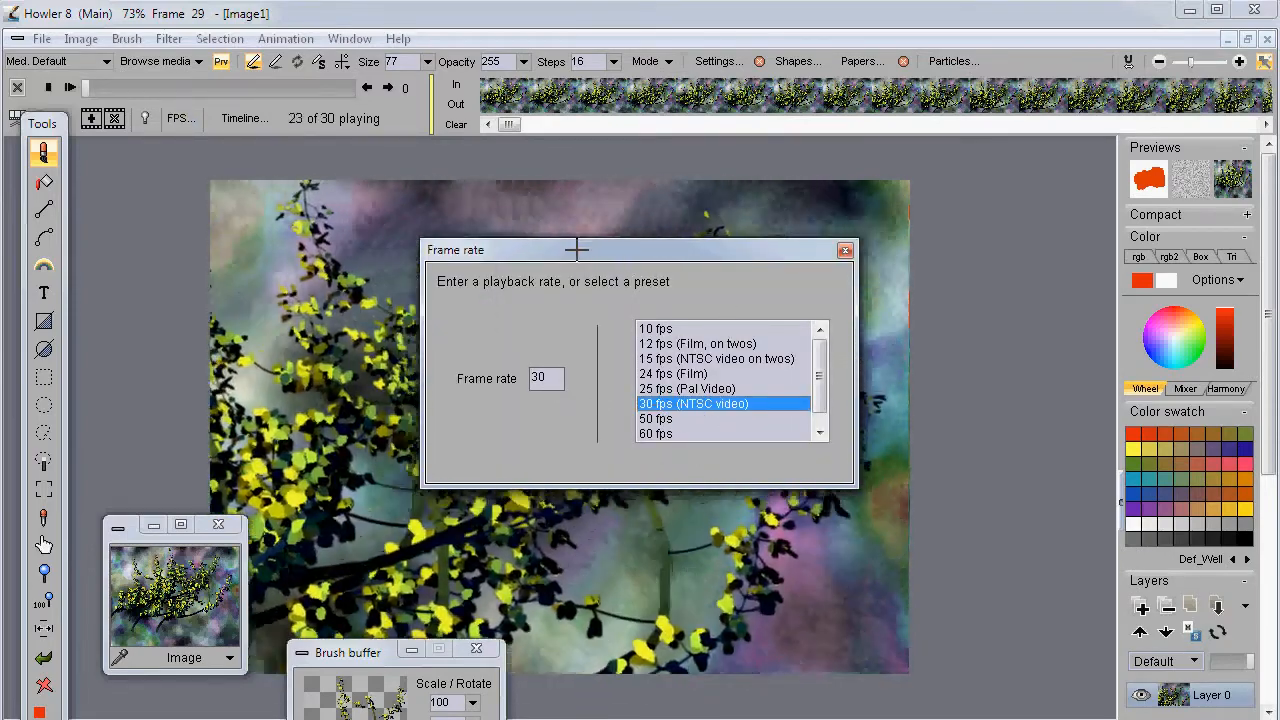
pyautogui.click(661, 328)
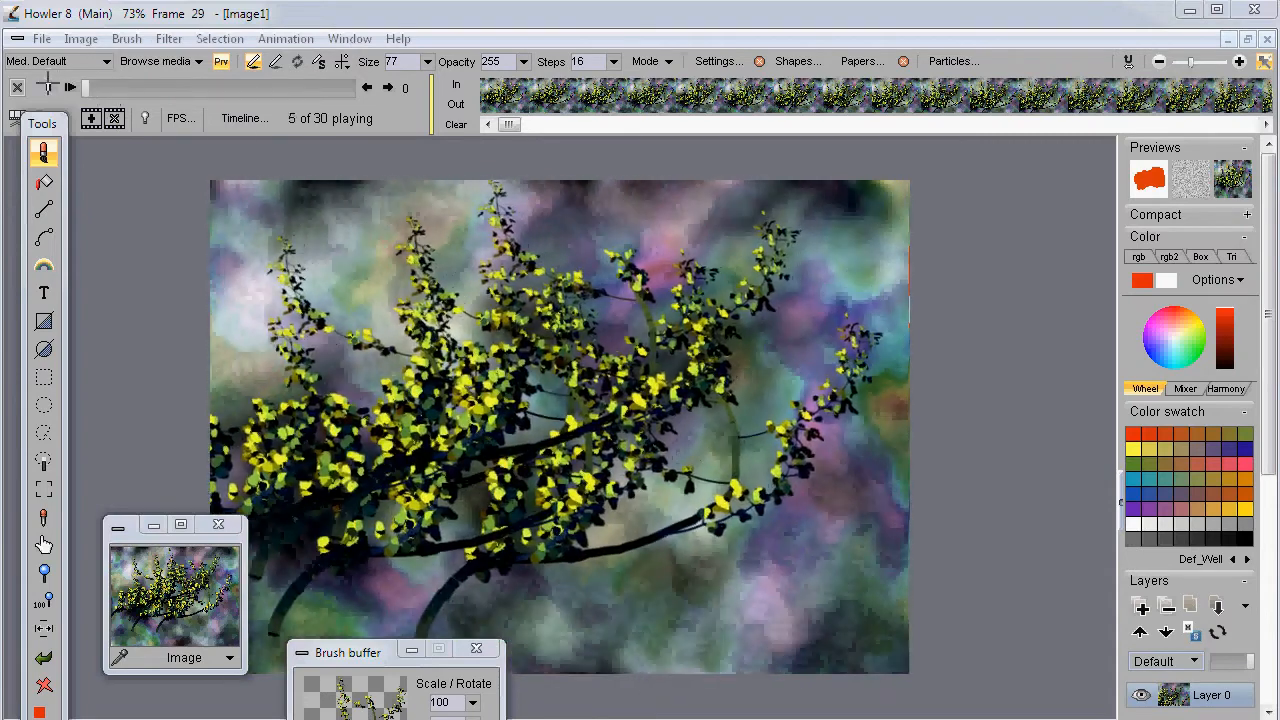
pyautogui.click(48, 87)
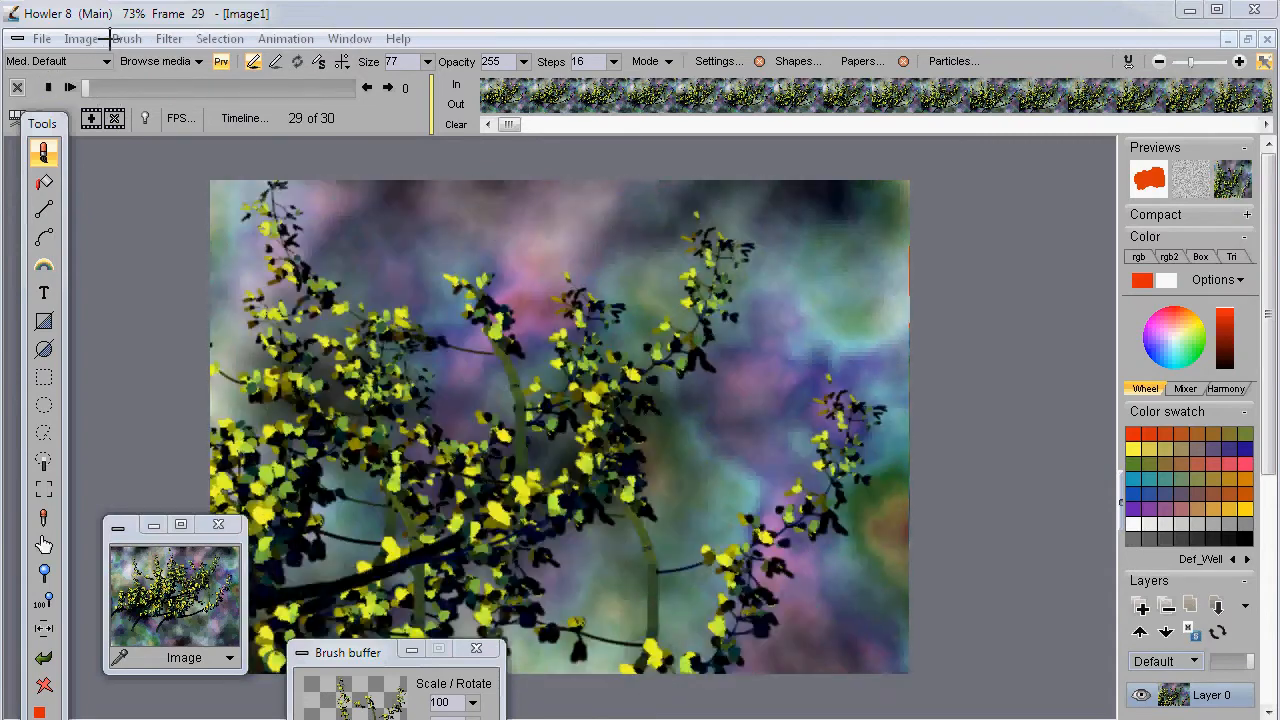
# - Open the Motion prediction module for the animation and move its window aside from the foliage image
pyautogui.click(168, 38)
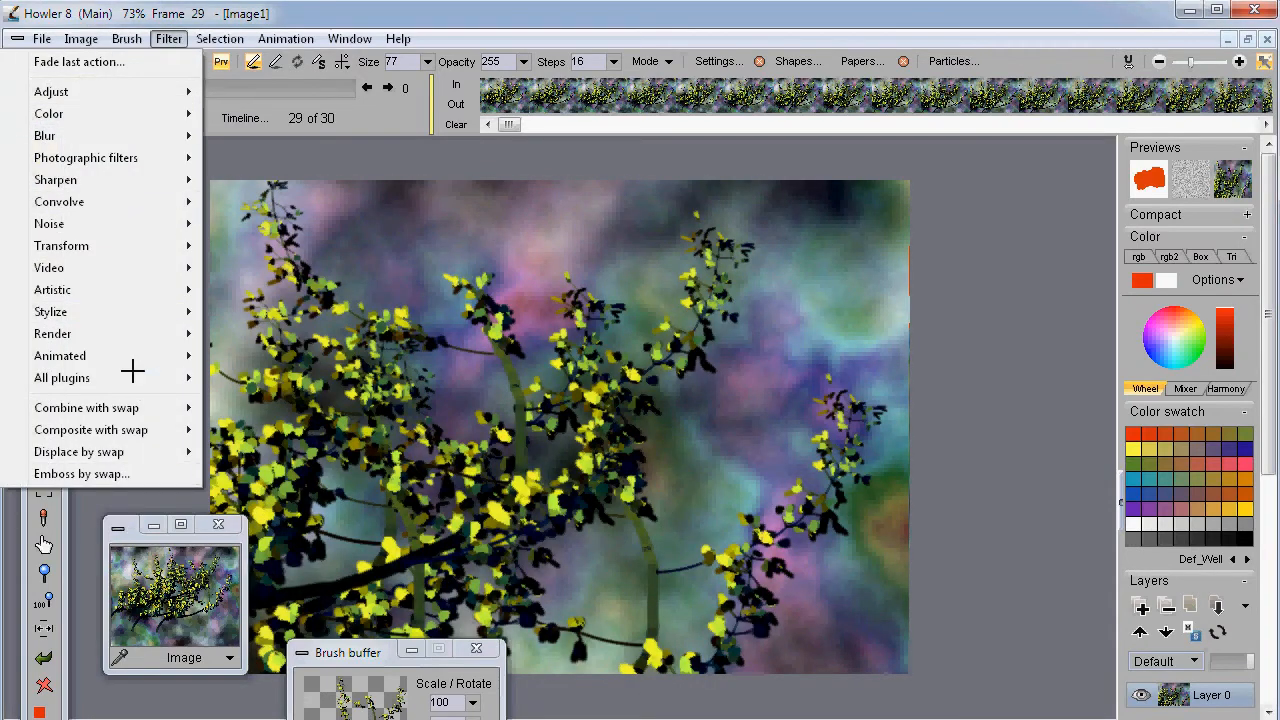
pyautogui.moveTo(105, 352)
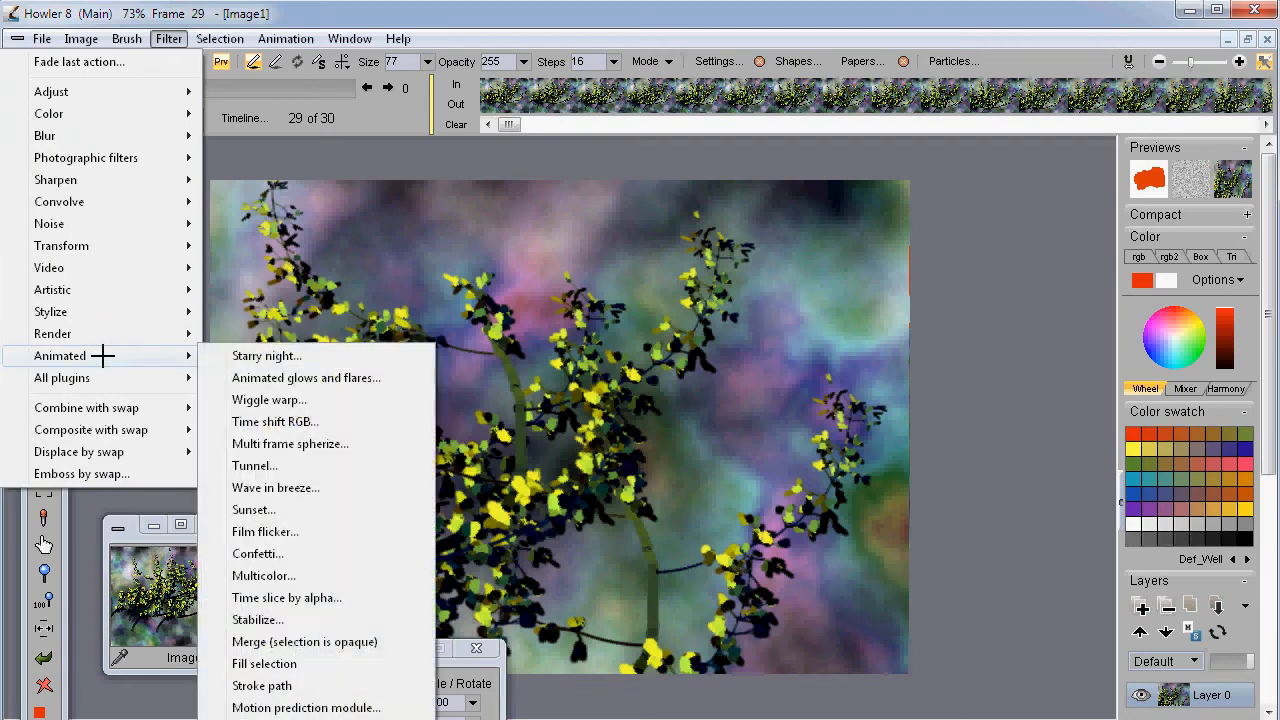
pyautogui.click(320, 707)
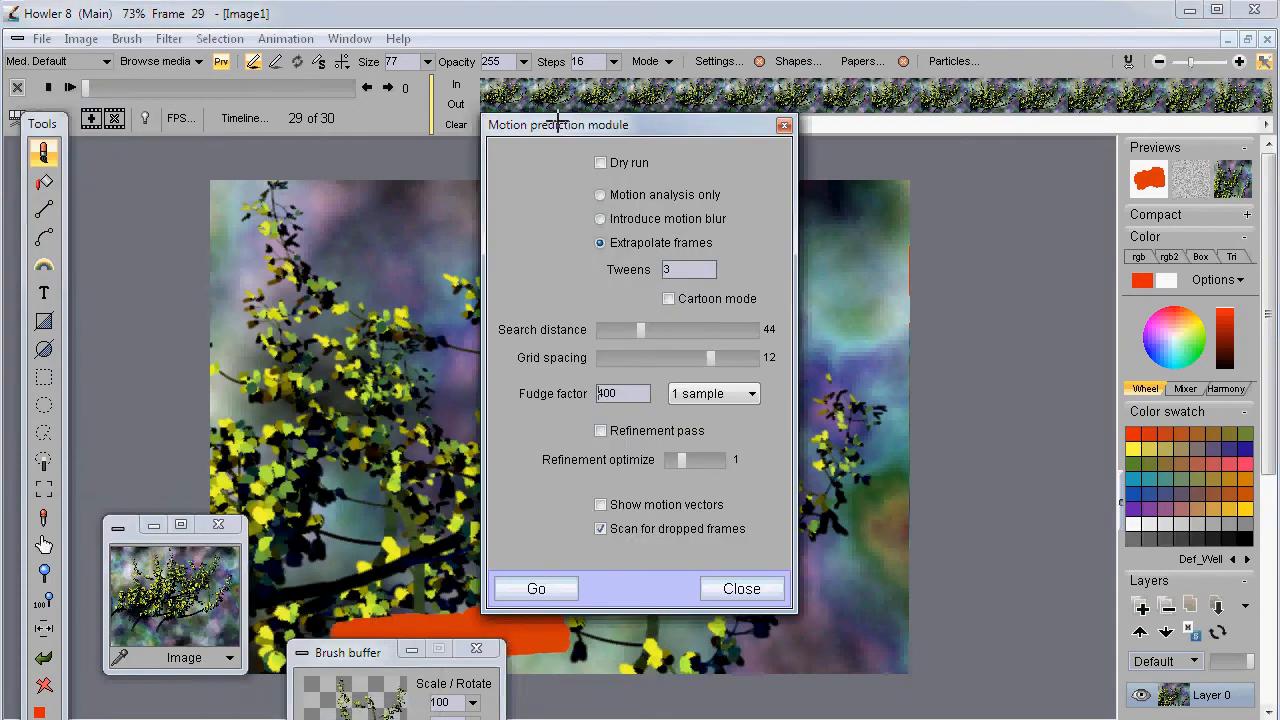
pyautogui.moveTo(533, 125)
pyautogui.mouseDown()
pyautogui.moveTo(85, 134)
pyautogui.moveTo(1005, 190)
pyautogui.moveTo(818, 193)
pyautogui.mouseUp()
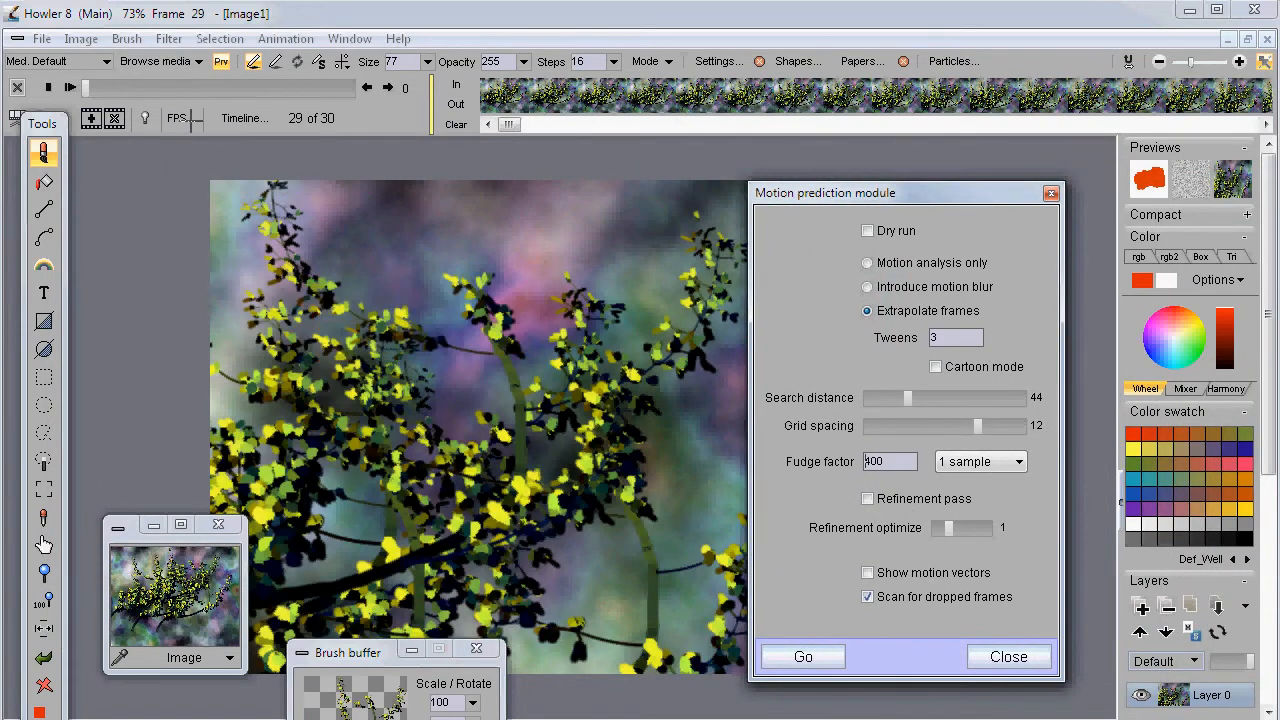
pyautogui.moveTo(840, 186); pyautogui.dragTo(823, 156)
# - Do a dry run of the frame extrapolation with 3 tweens and the scan for dropped frames turned off
pyautogui.click(851, 200)
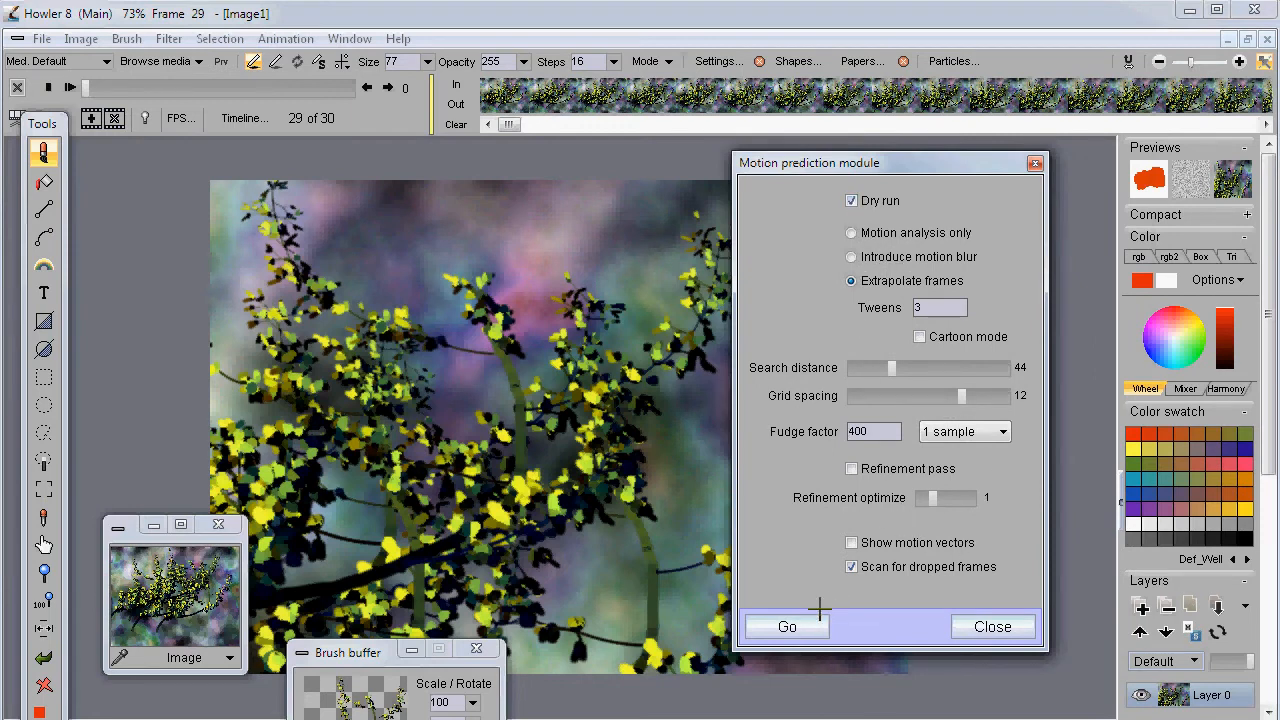
pyautogui.click(851, 566)
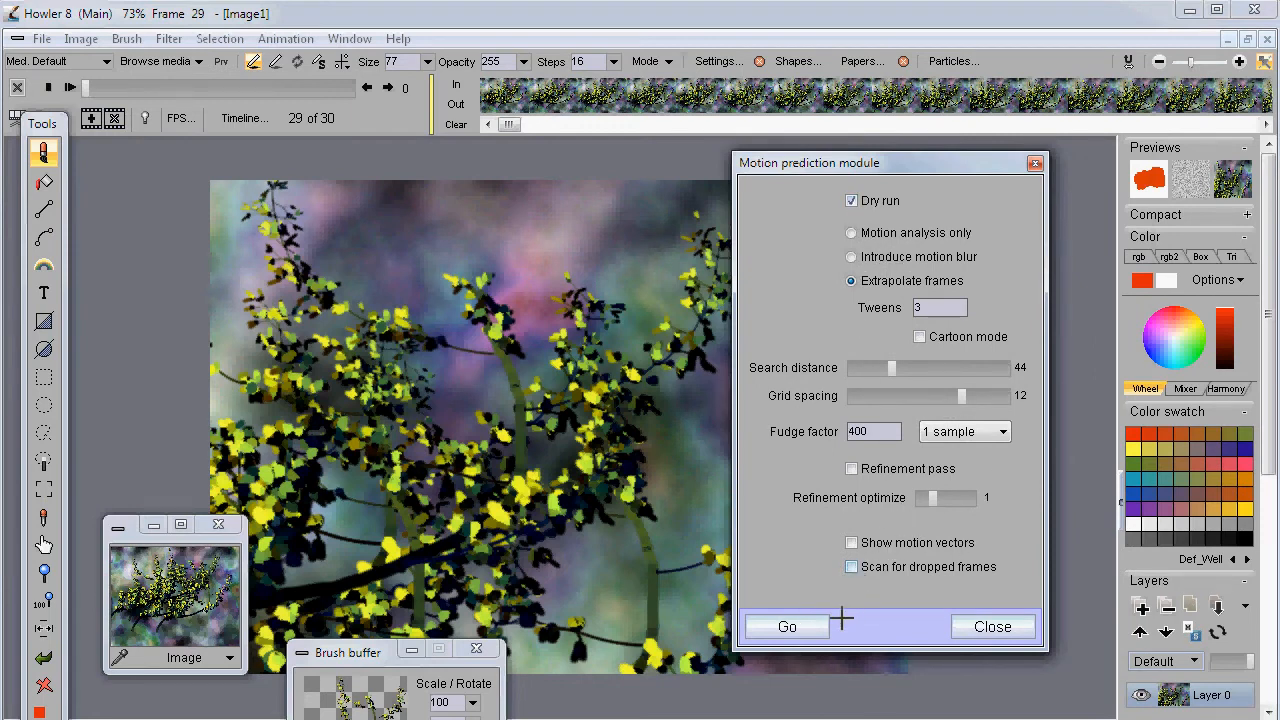
pyautogui.click(790, 626)
pyautogui.click(758, 498)
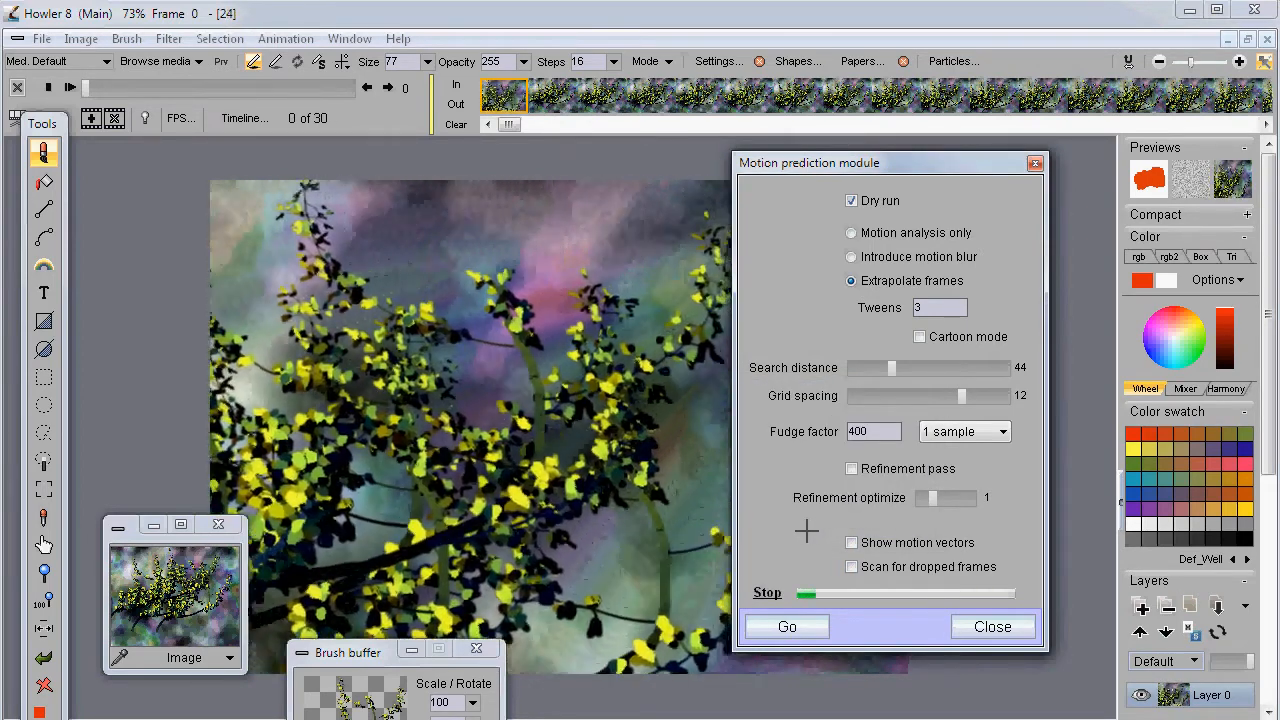
# - Set the tweens to 5, turn off the dry run, generate the extrapolated frames and close the Motion prediction module
pyautogui.moveTo(934, 304); pyautogui.dragTo(858, 299)
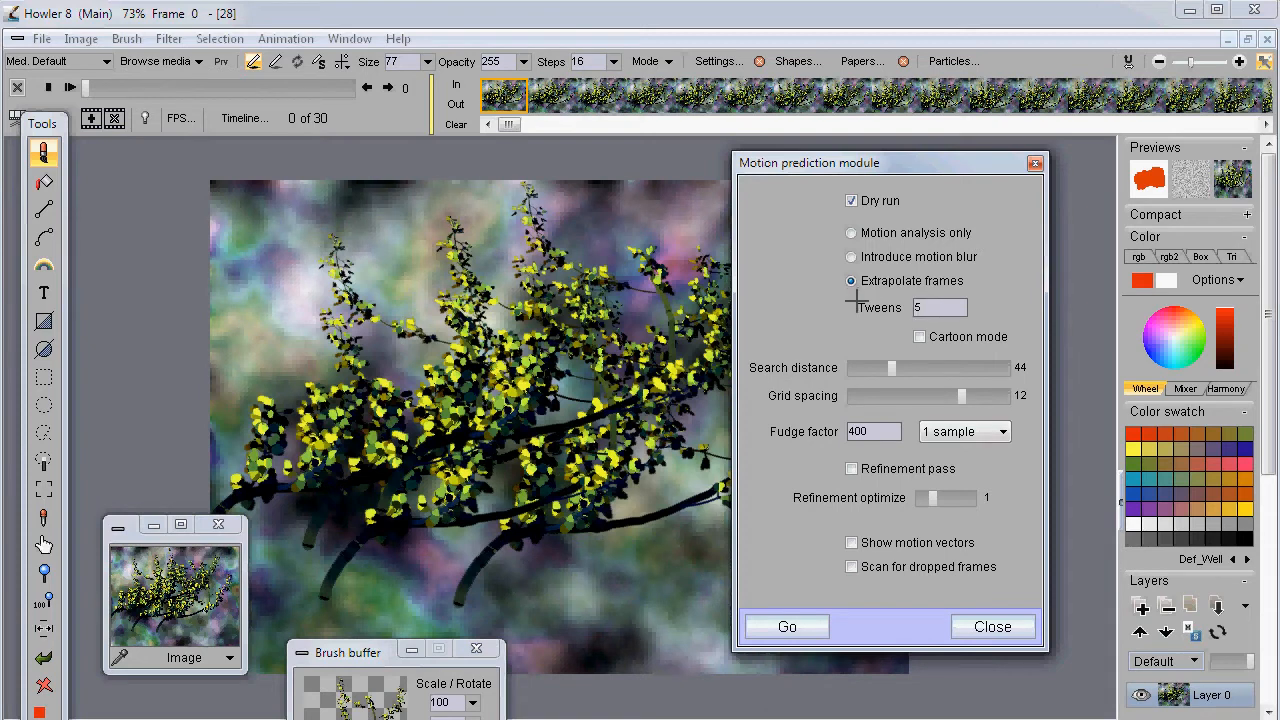
pyautogui.click(851, 200)
pyautogui.click(788, 625)
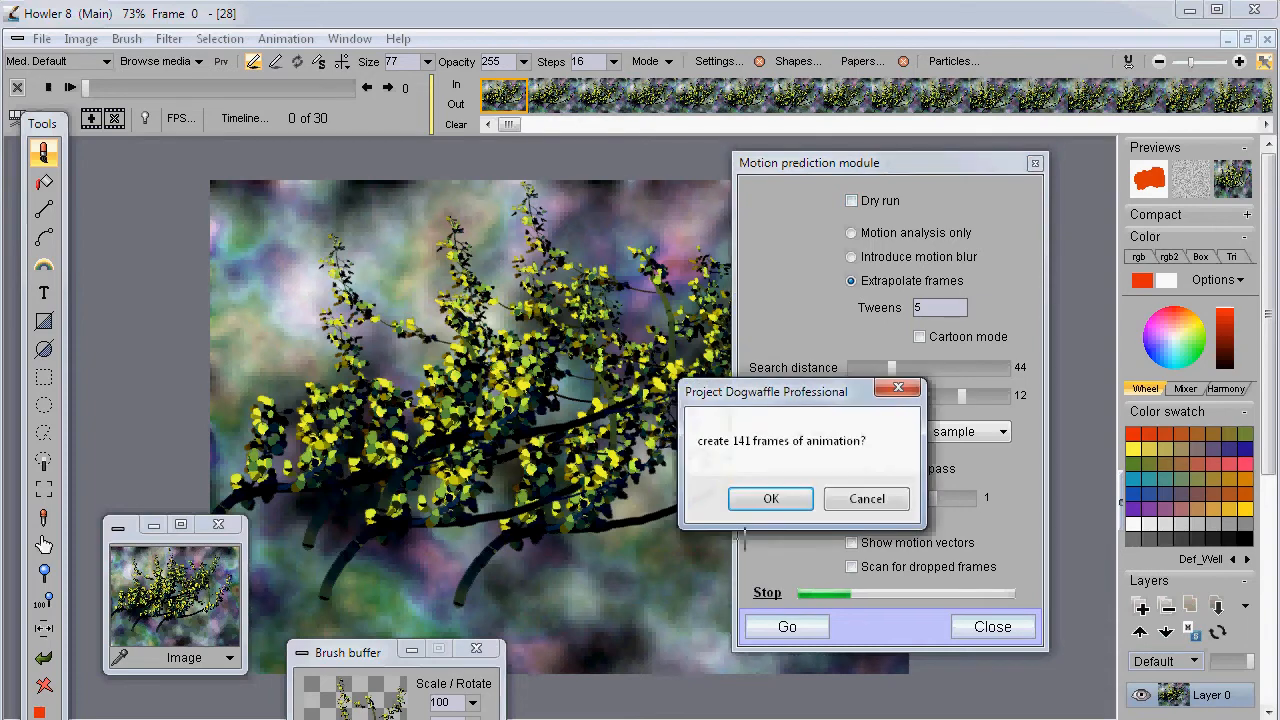
pyautogui.click(777, 497)
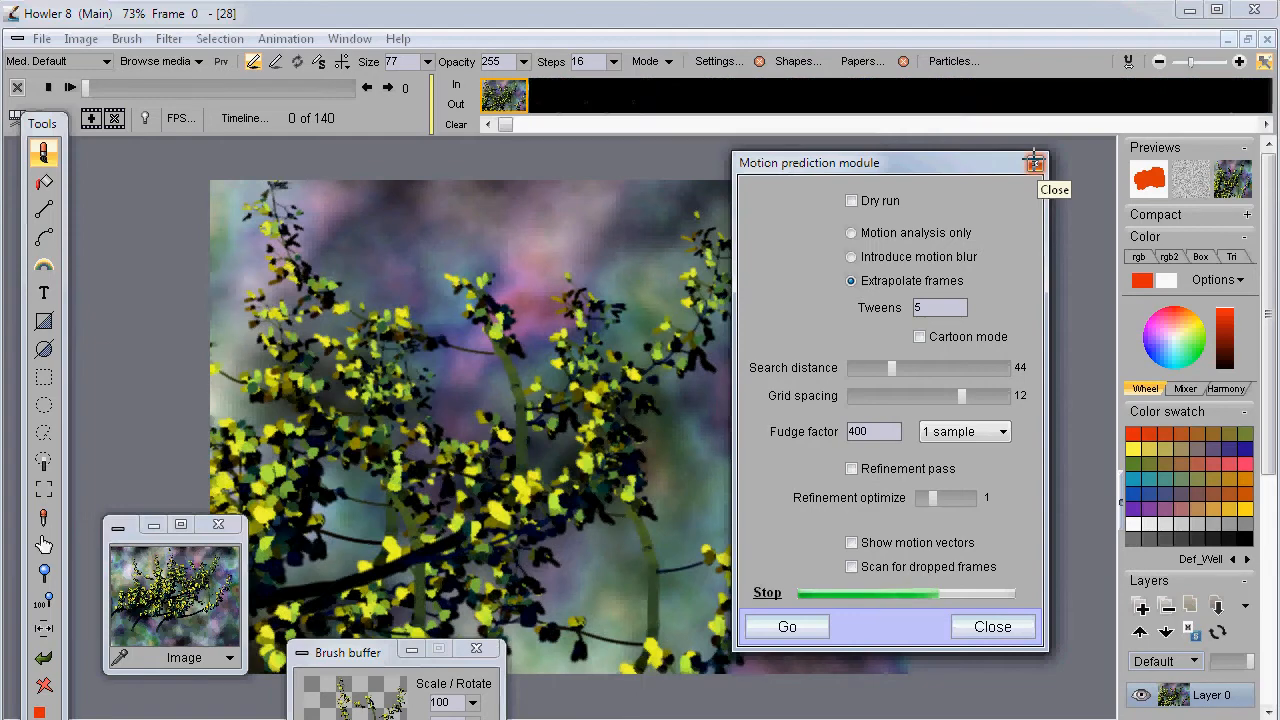
pyautogui.click(1036, 162)
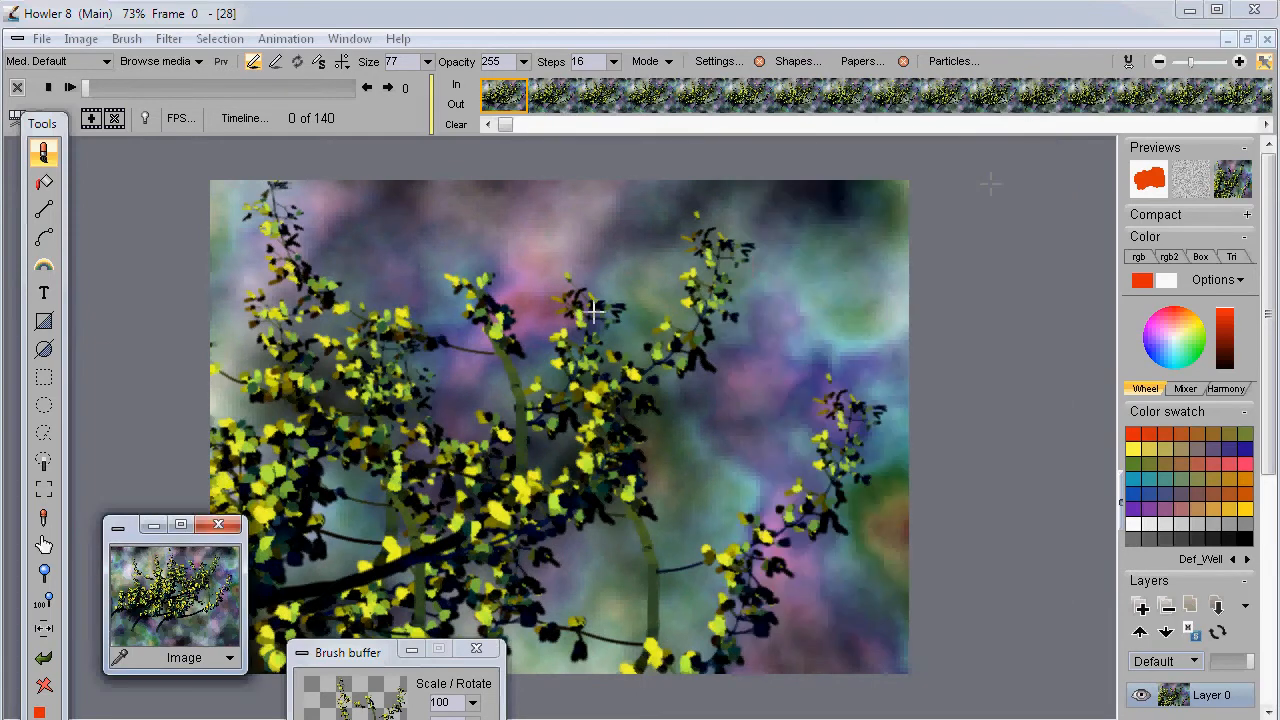
# - Play the extended animation, stop it and scrub to frame 31
pyautogui.click(69, 87)
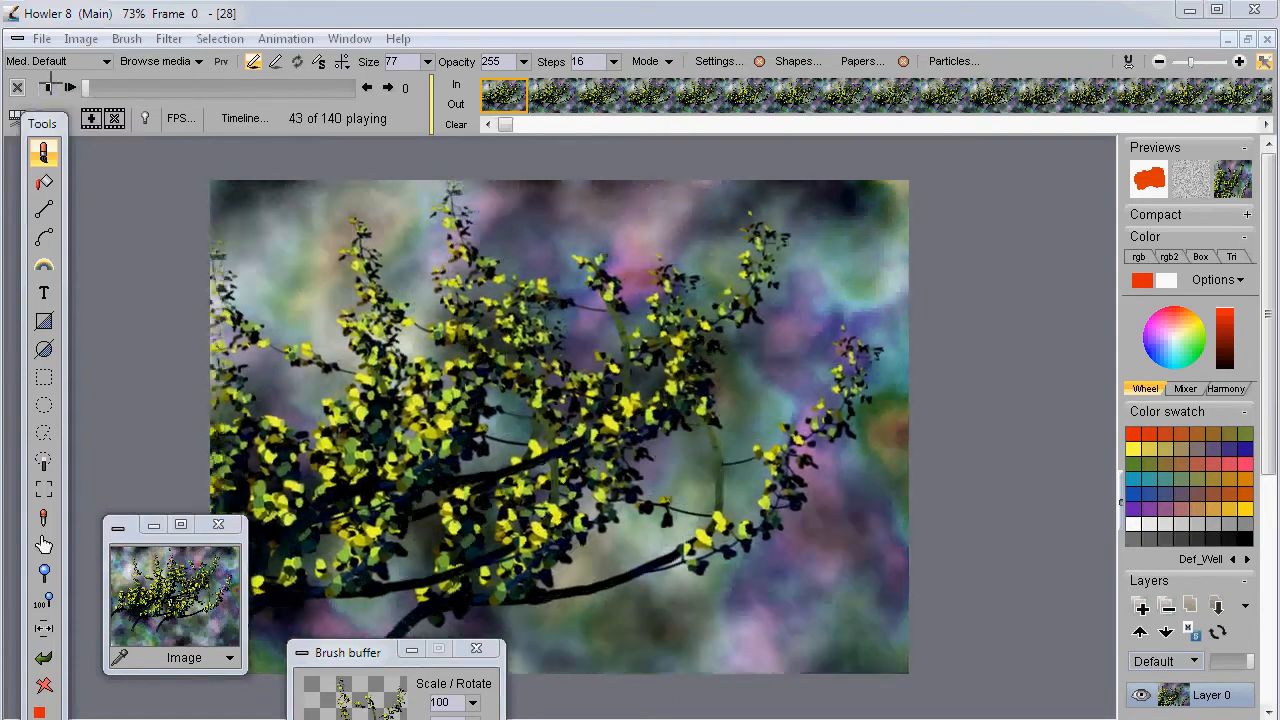
pyautogui.click(47, 87)
pyautogui.moveTo(88, 89); pyautogui.dragTo(144, 85)
# - Start exporting the animation as an AVI to the jls folder with the file name MyAVI.avi
pyautogui.click(286, 38)
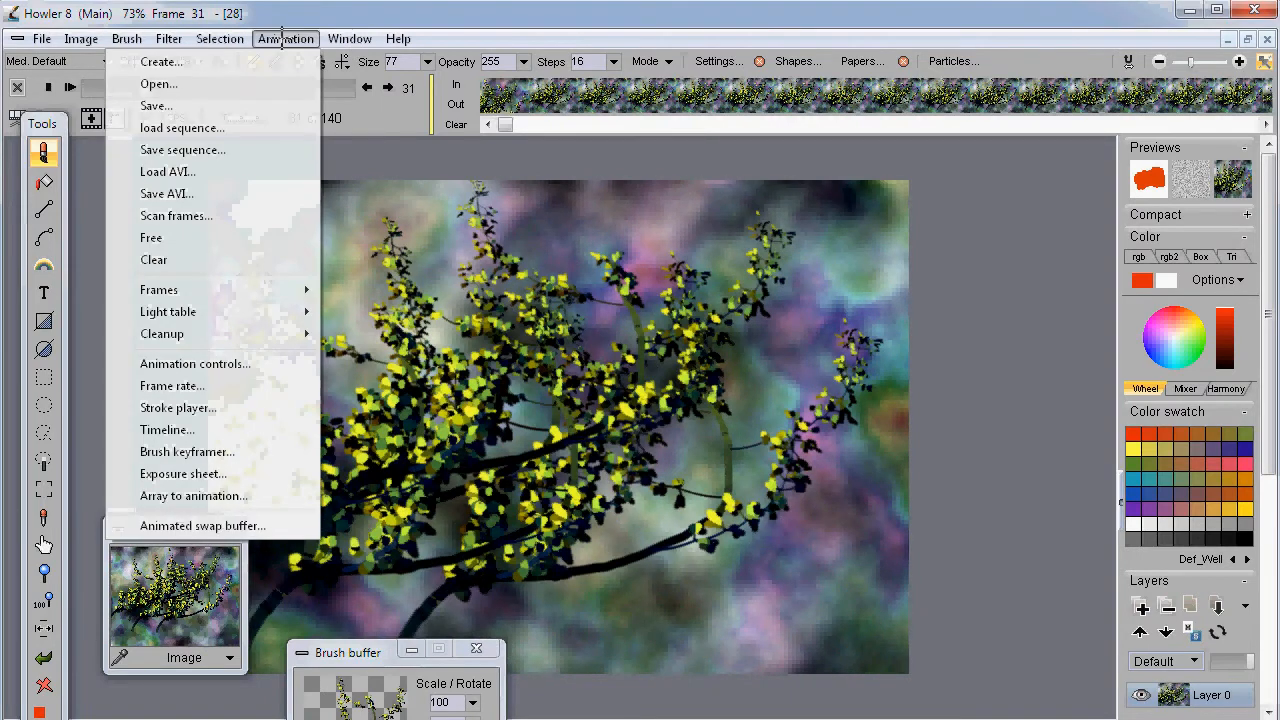
pyautogui.click(176, 191)
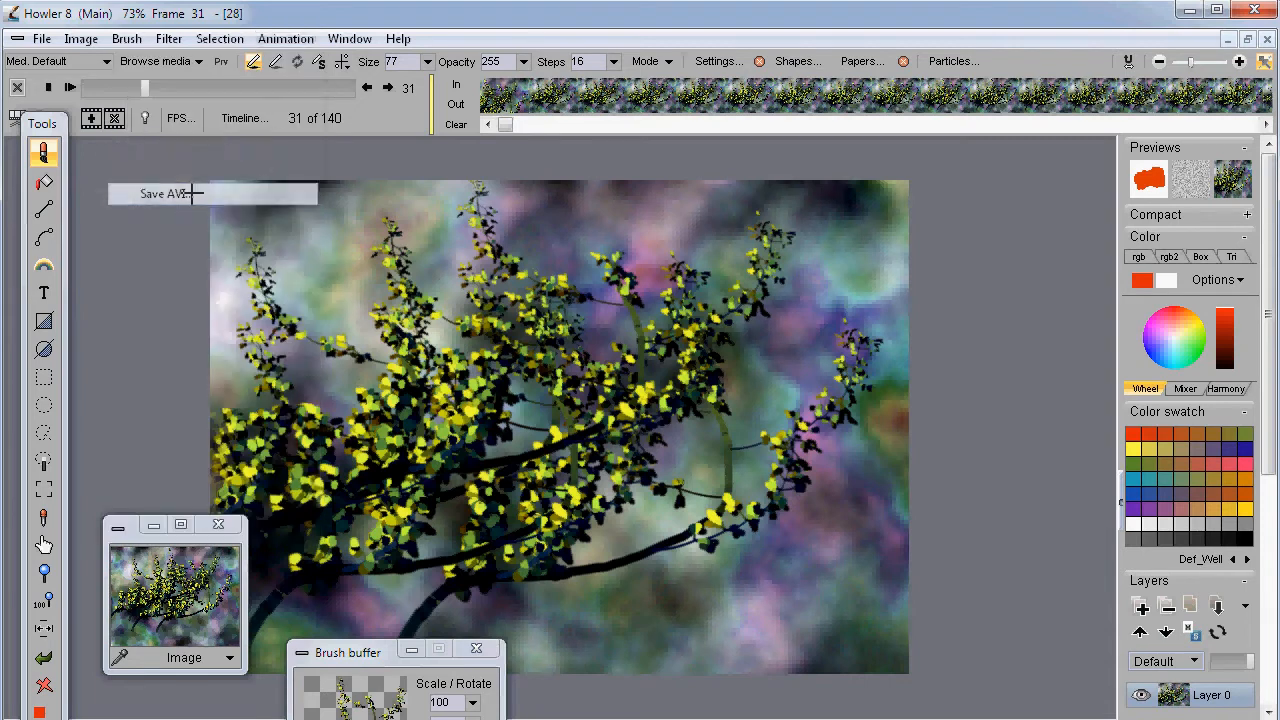
pyautogui.moveTo(185, 143); pyautogui.dragTo(329, 167)
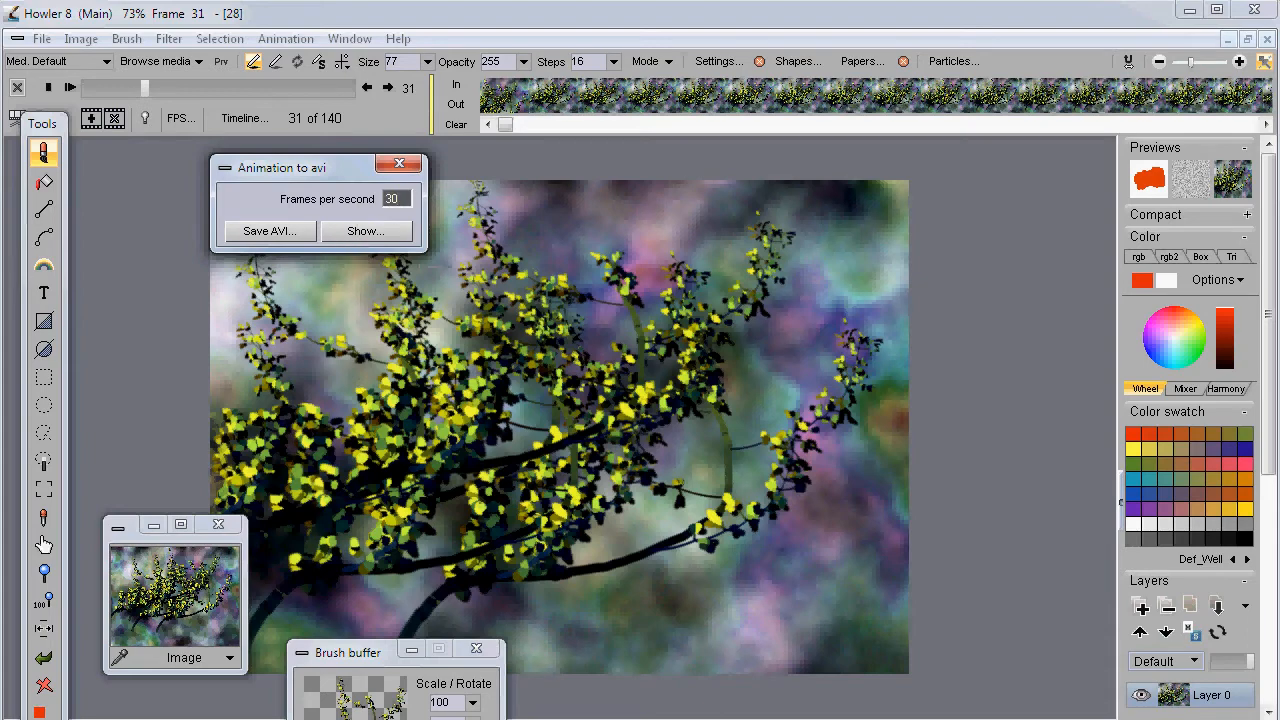
pyautogui.click(258, 231)
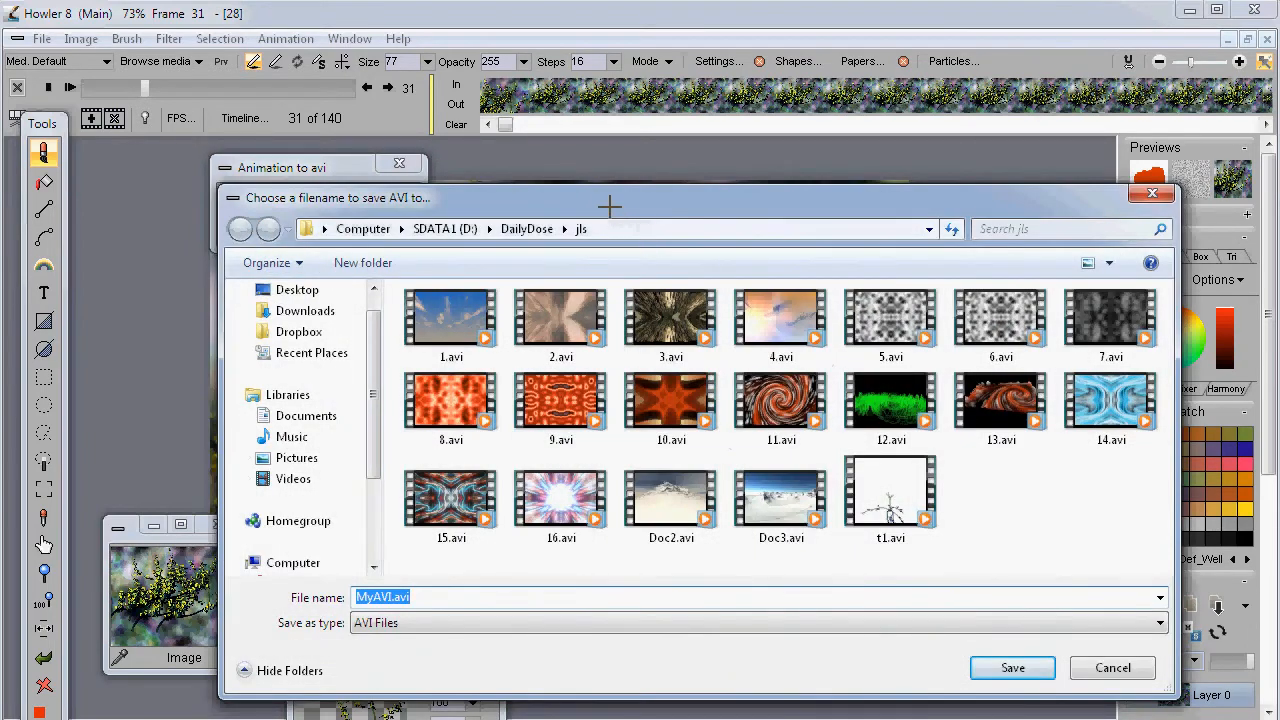
pyautogui.moveTo(612, 198); pyautogui.dragTo(511, 166)
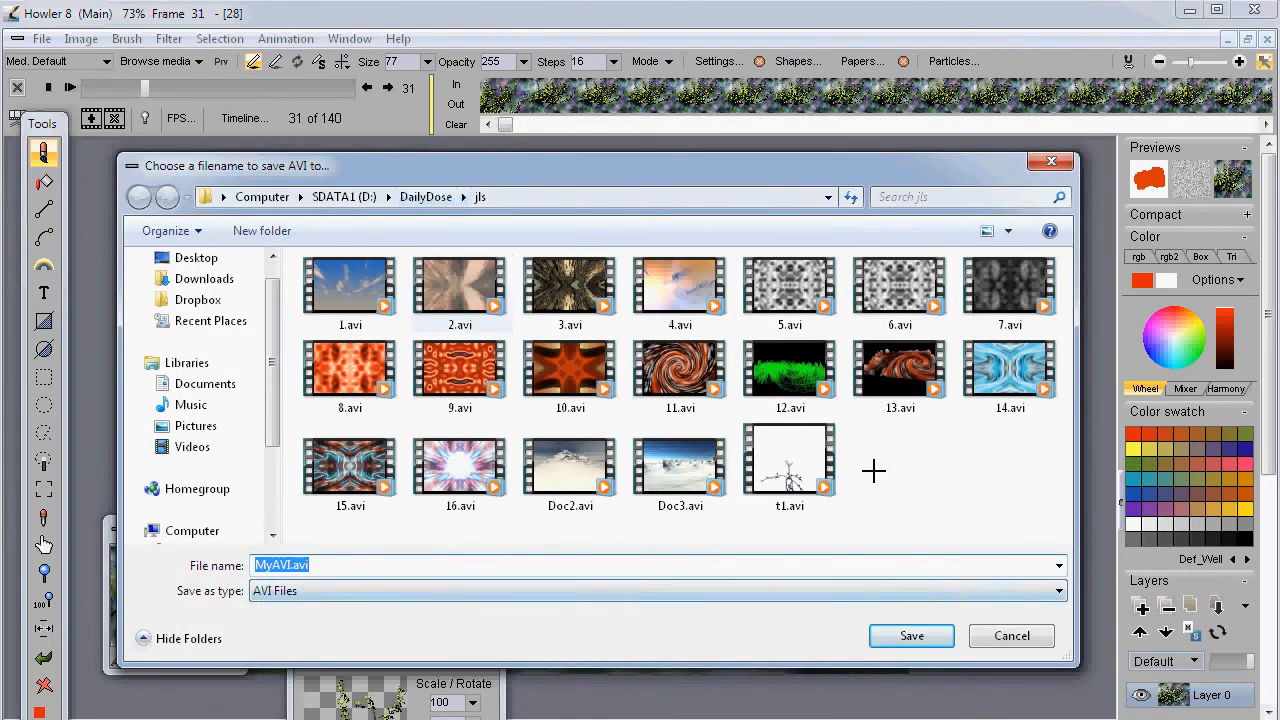
pyautogui.click(294, 563)
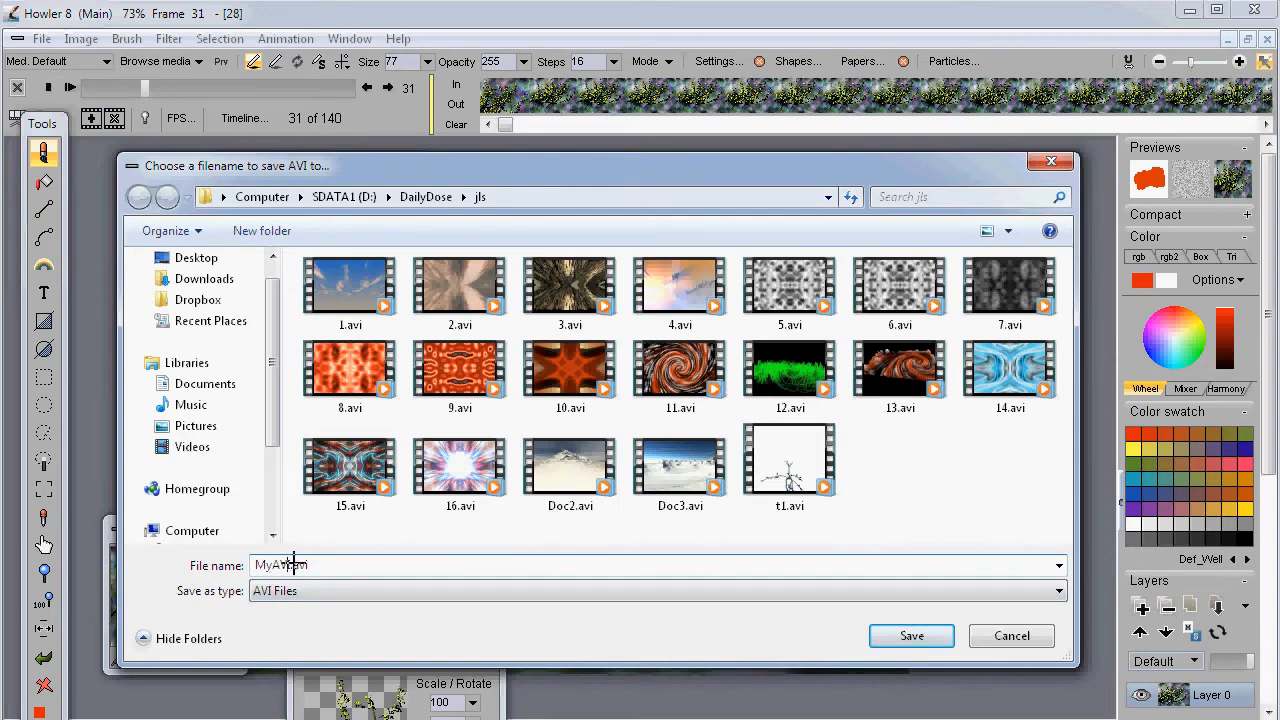
pyautogui.click(915, 636)
# - Choose the Xvid MPEG-4 Codec as the AVI compressor, render the file and show the saved movie
pyautogui.moveTo(398, 296); pyautogui.dragTo(374, 219)
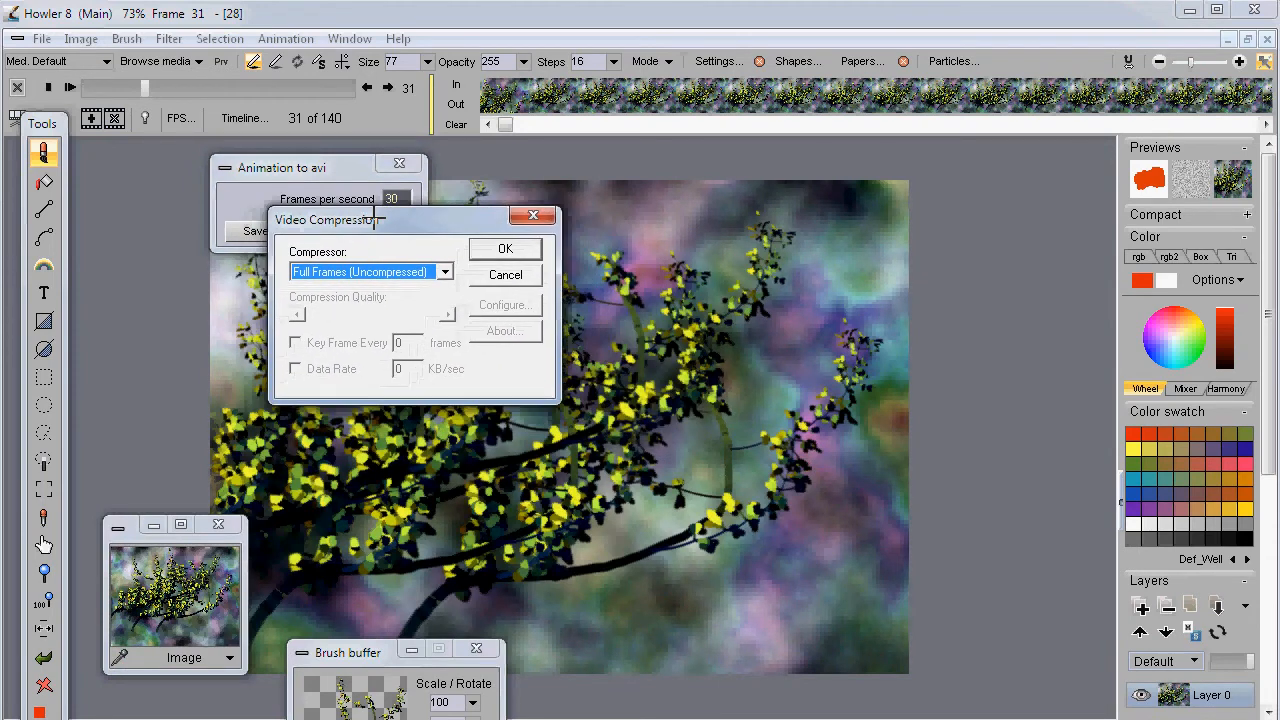
pyautogui.click(449, 268)
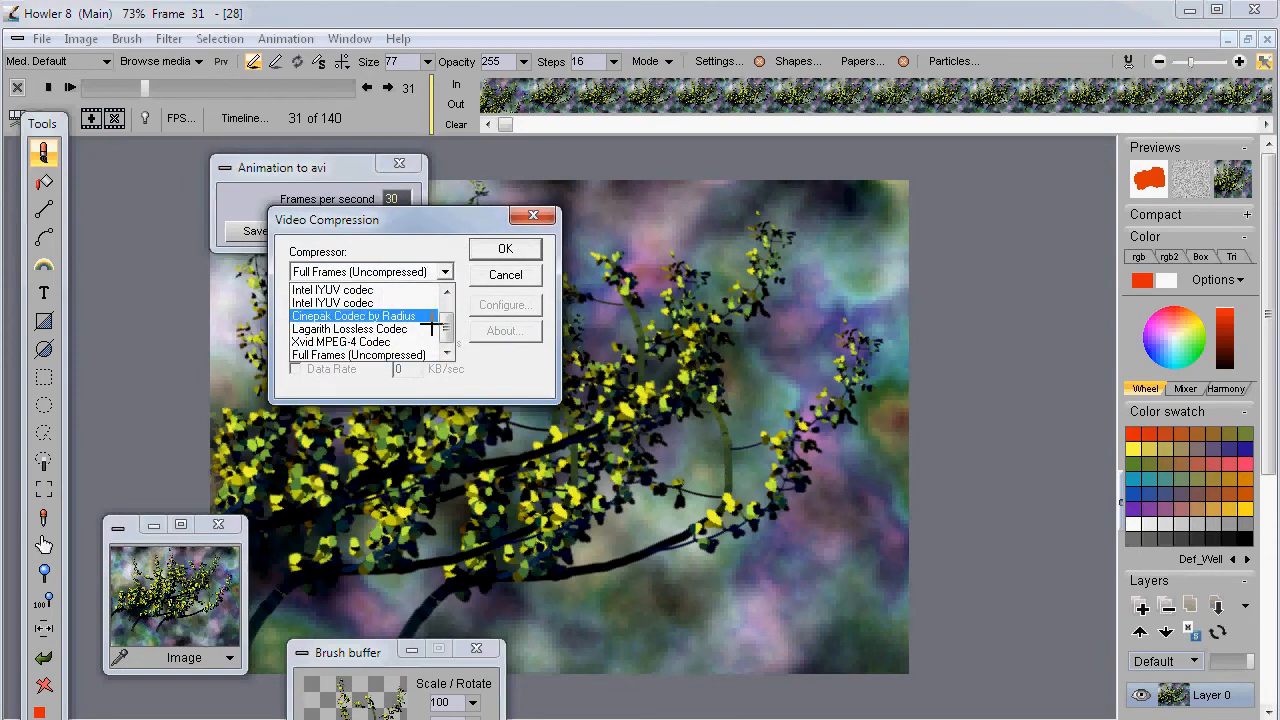
pyautogui.moveTo(449, 323)
pyautogui.mouseDown()
pyautogui.moveTo(456, 303)
pyautogui.moveTo(449, 347)
pyautogui.mouseUp()
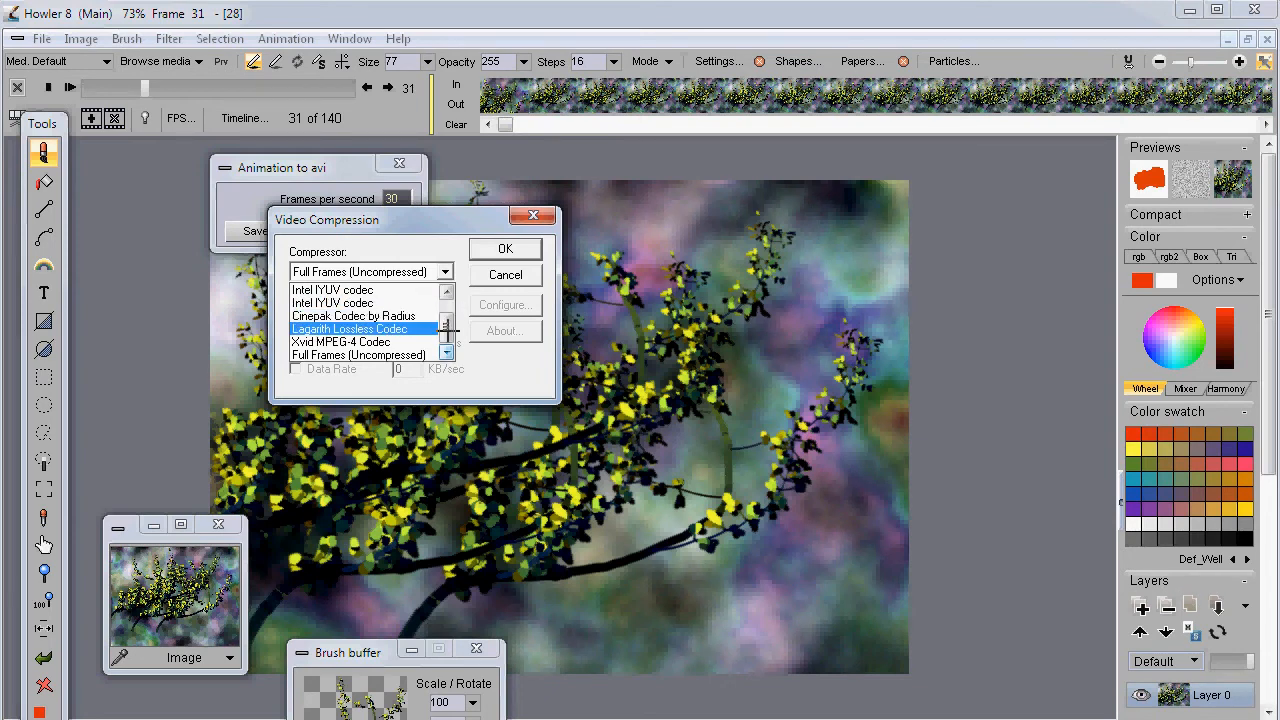
pyautogui.moveTo(449, 328); pyautogui.dragTo(453, 305)
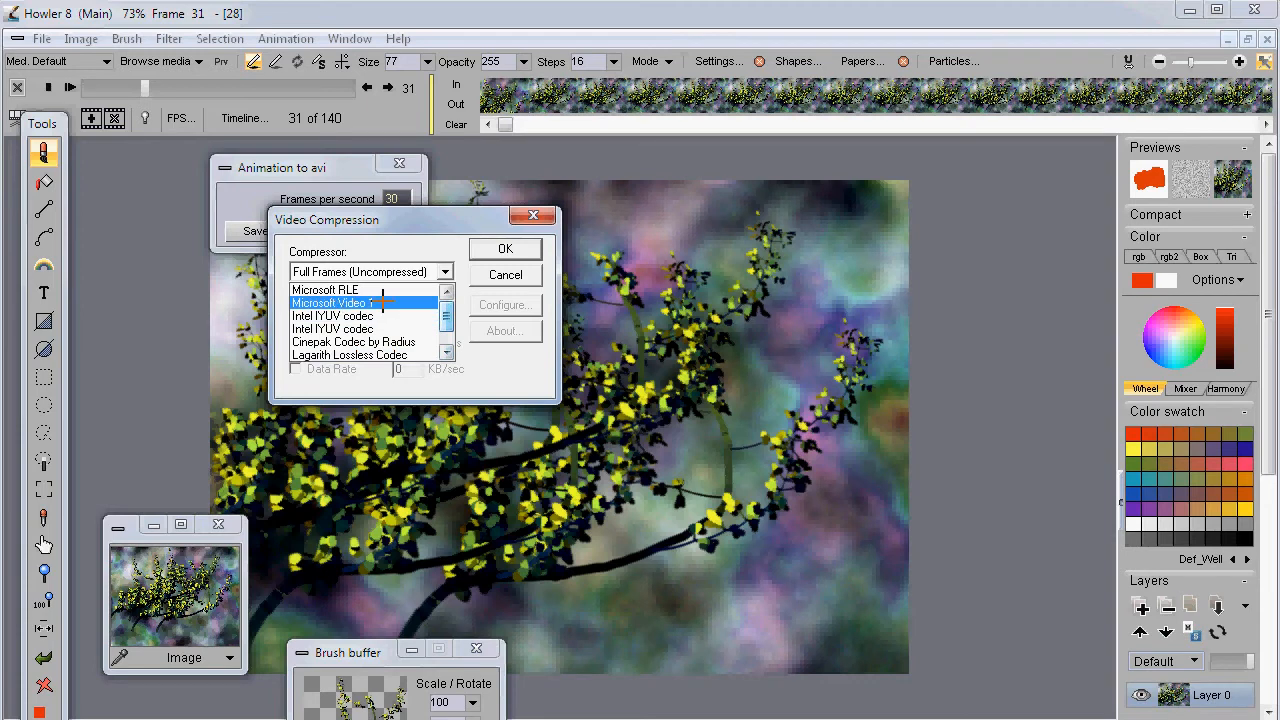
pyautogui.scroll(-1, 380, 345)
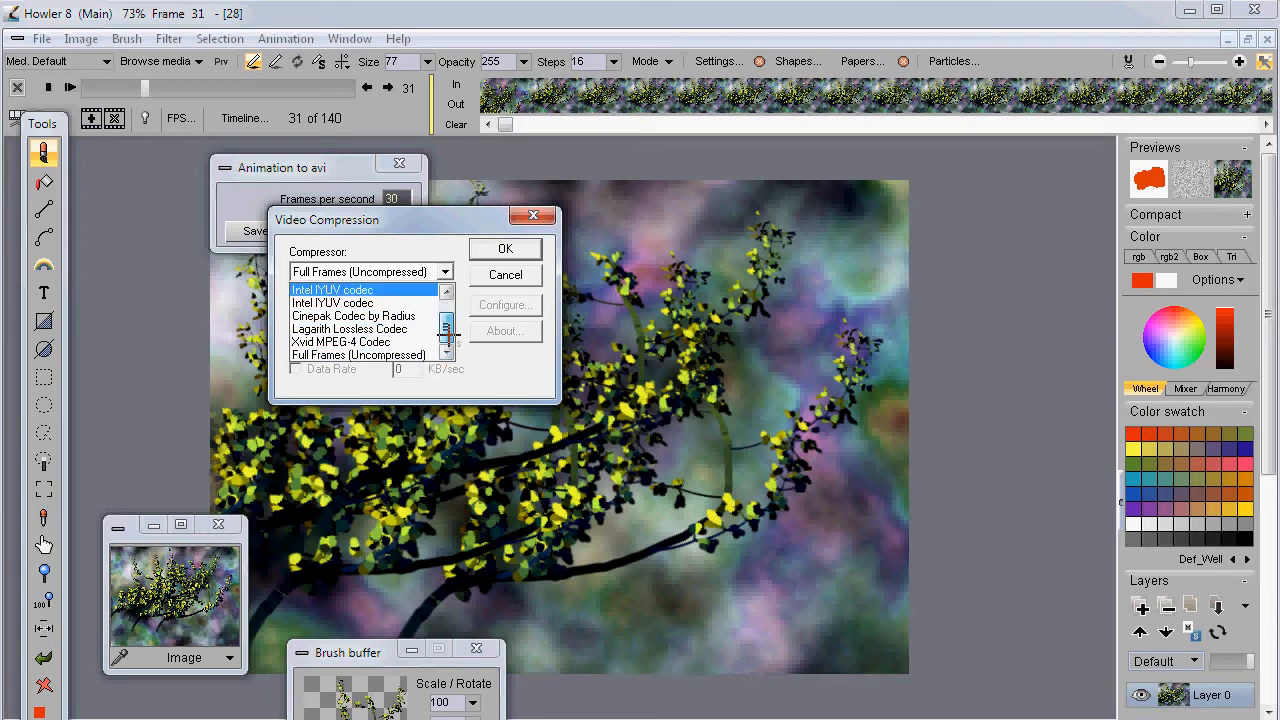
pyautogui.click(311, 338)
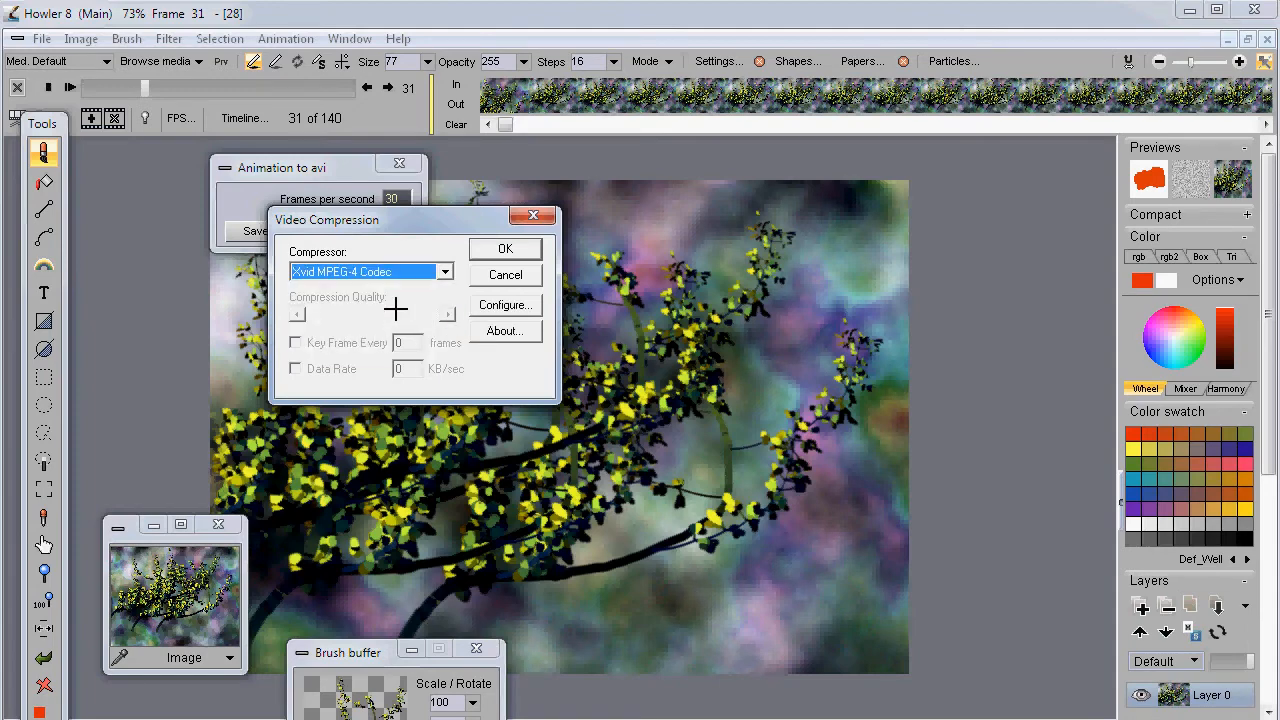
pyautogui.click(505, 249)
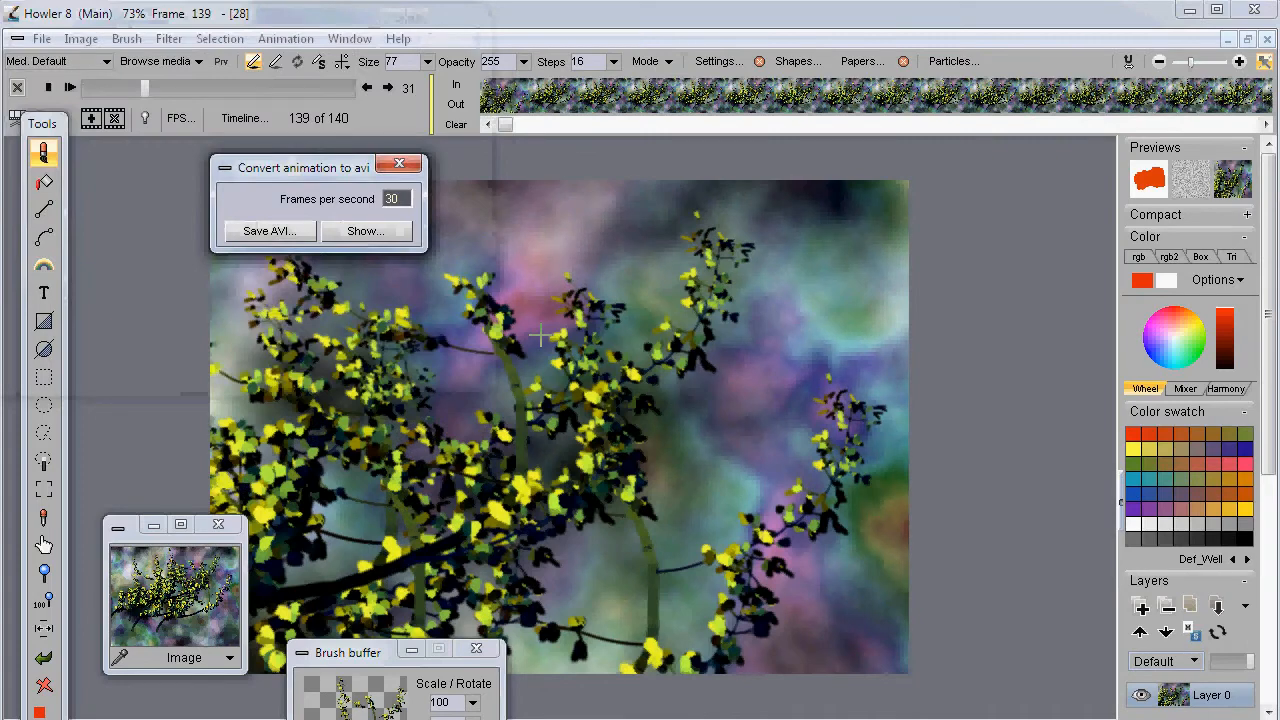
pyautogui.click(364, 230)
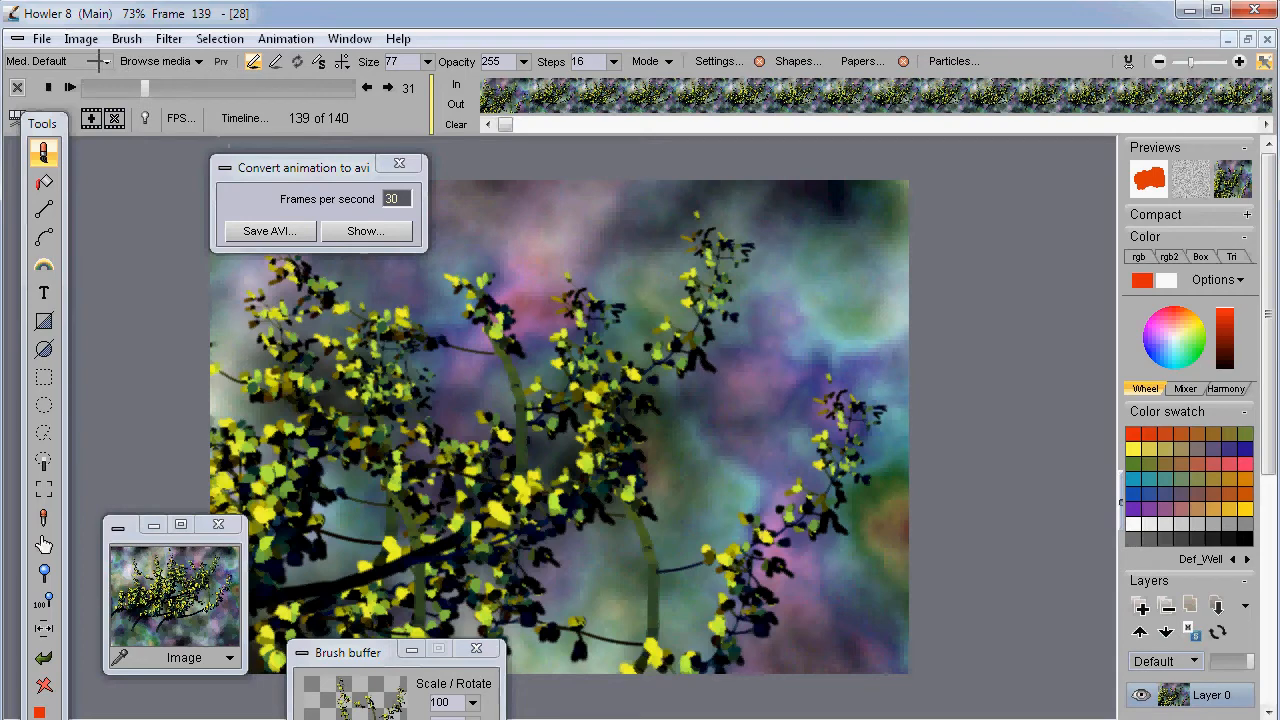
# - Check the image information for the buffer's memory and dimensions, and dismiss it
pyautogui.click(80, 38)
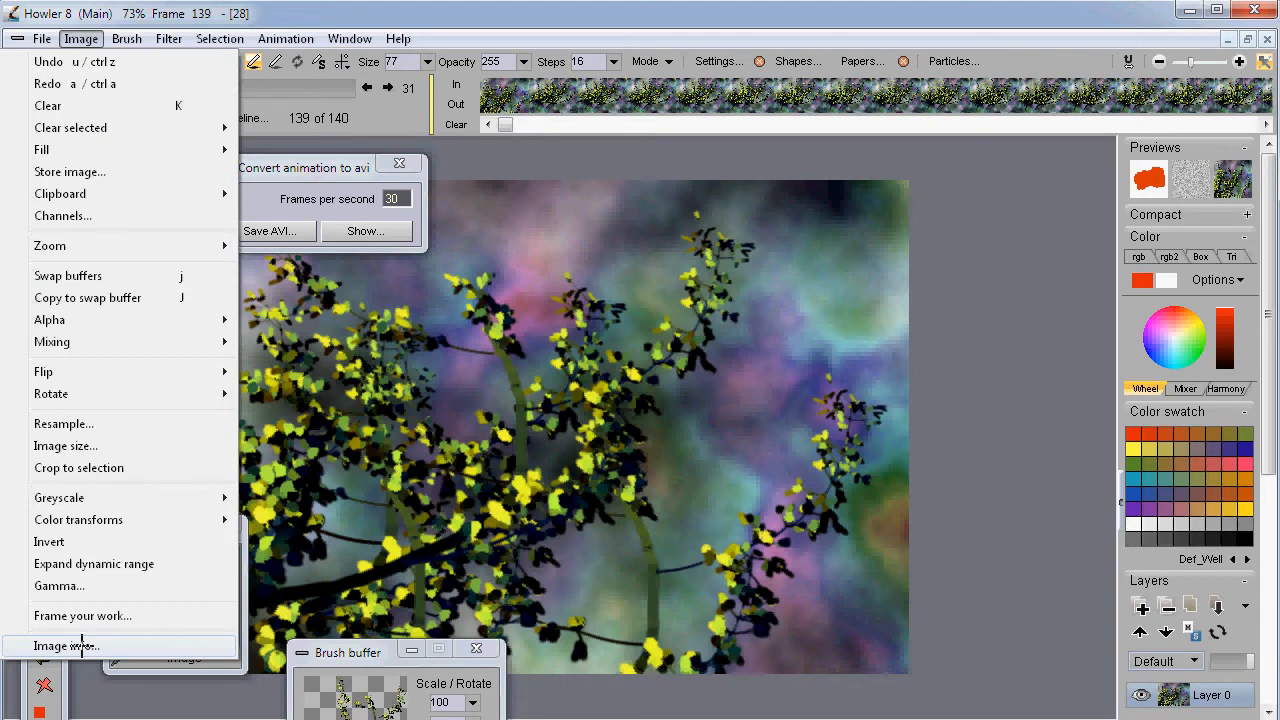
pyautogui.click(82, 646)
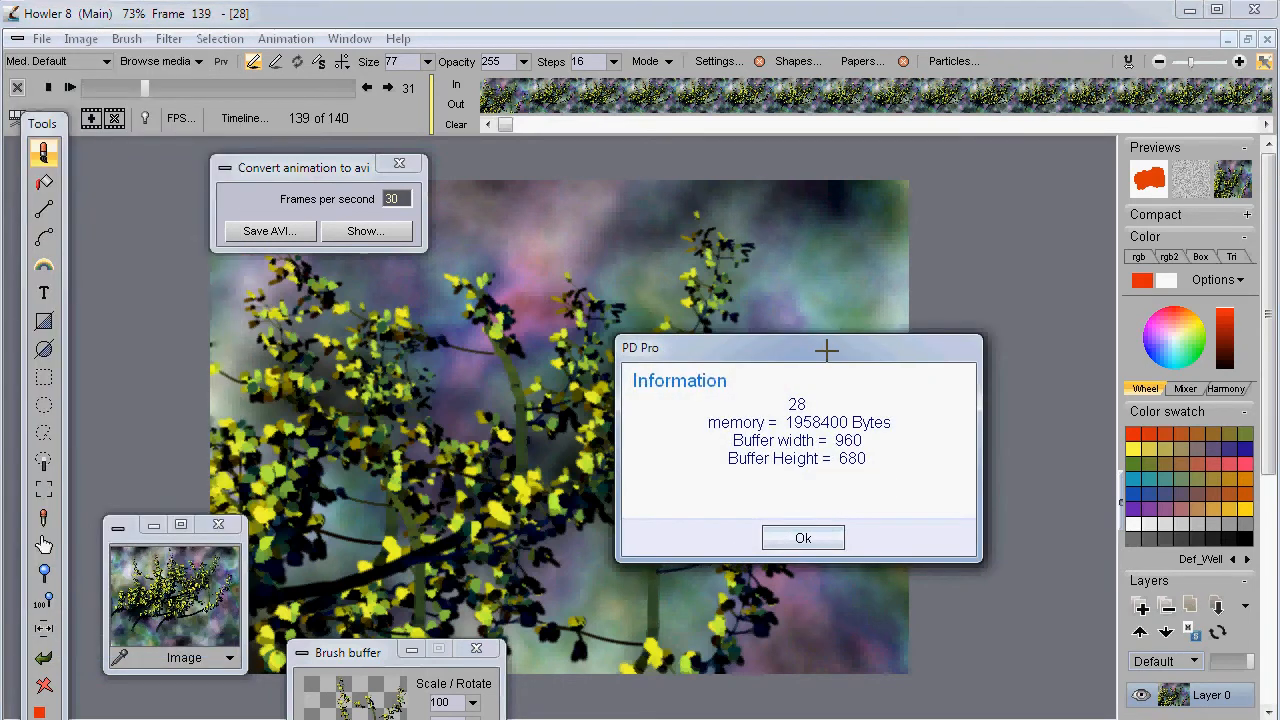
pyautogui.moveTo(830, 347); pyautogui.dragTo(910, 249)
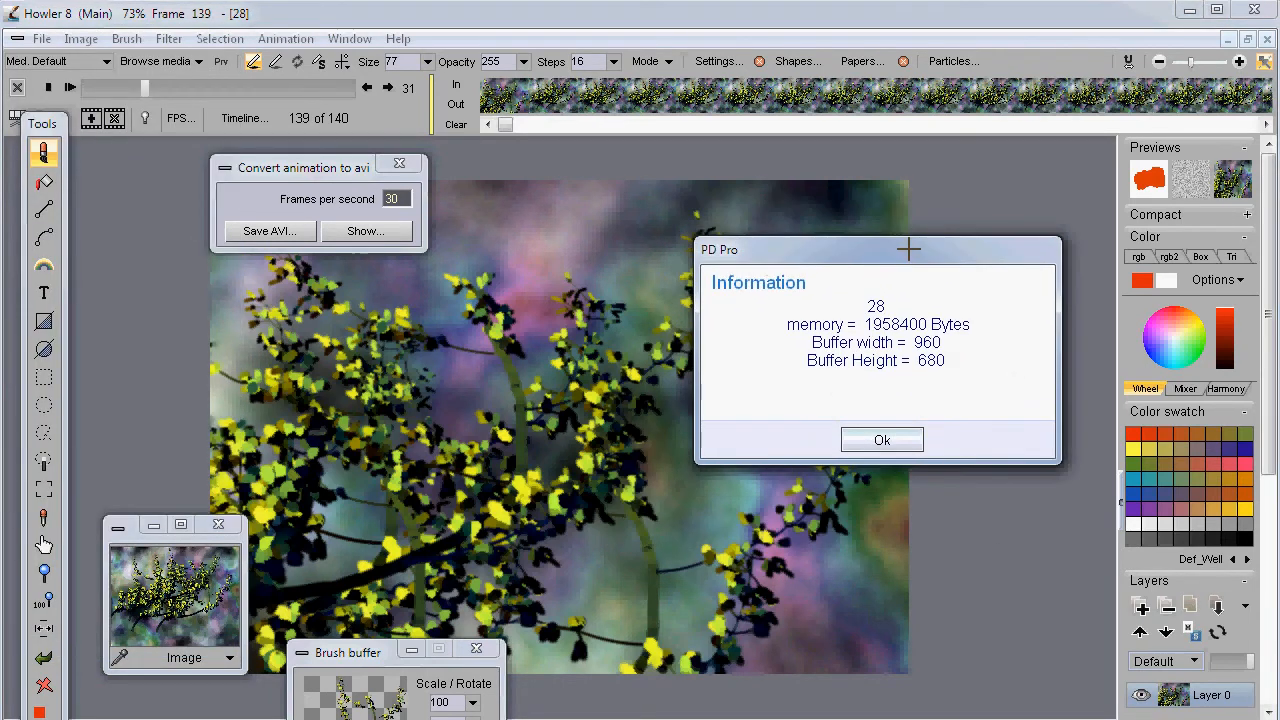
pyautogui.click(893, 439)
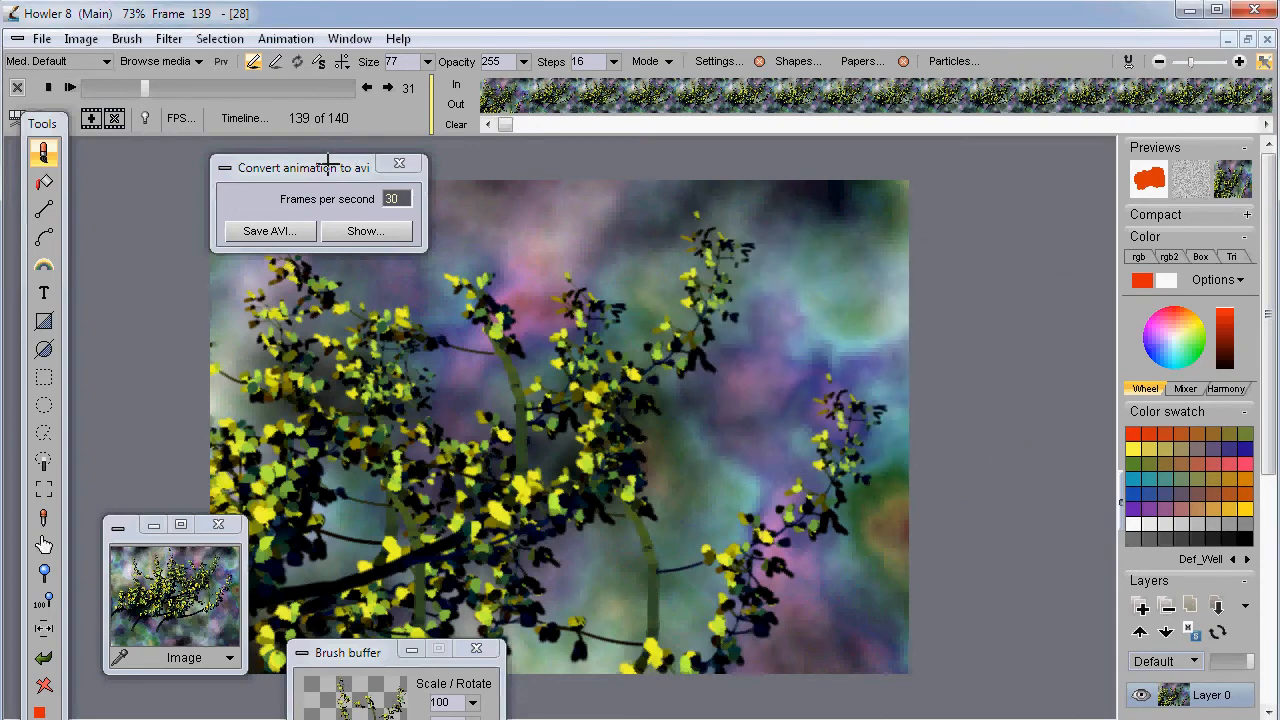
# - Dismiss the AVI conversion dialog and start saving the animation as an image sequence
pyautogui.moveTo(310, 164); pyautogui.dragTo(200, 159)
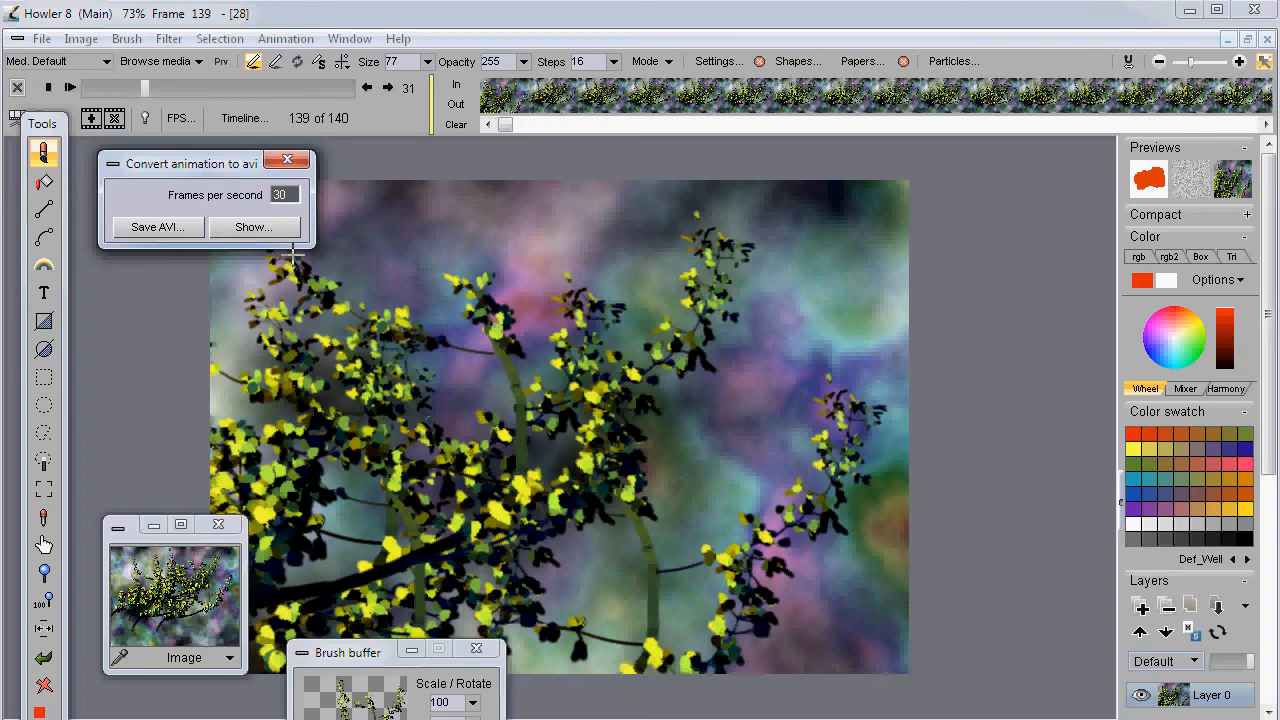
pyautogui.click(288, 160)
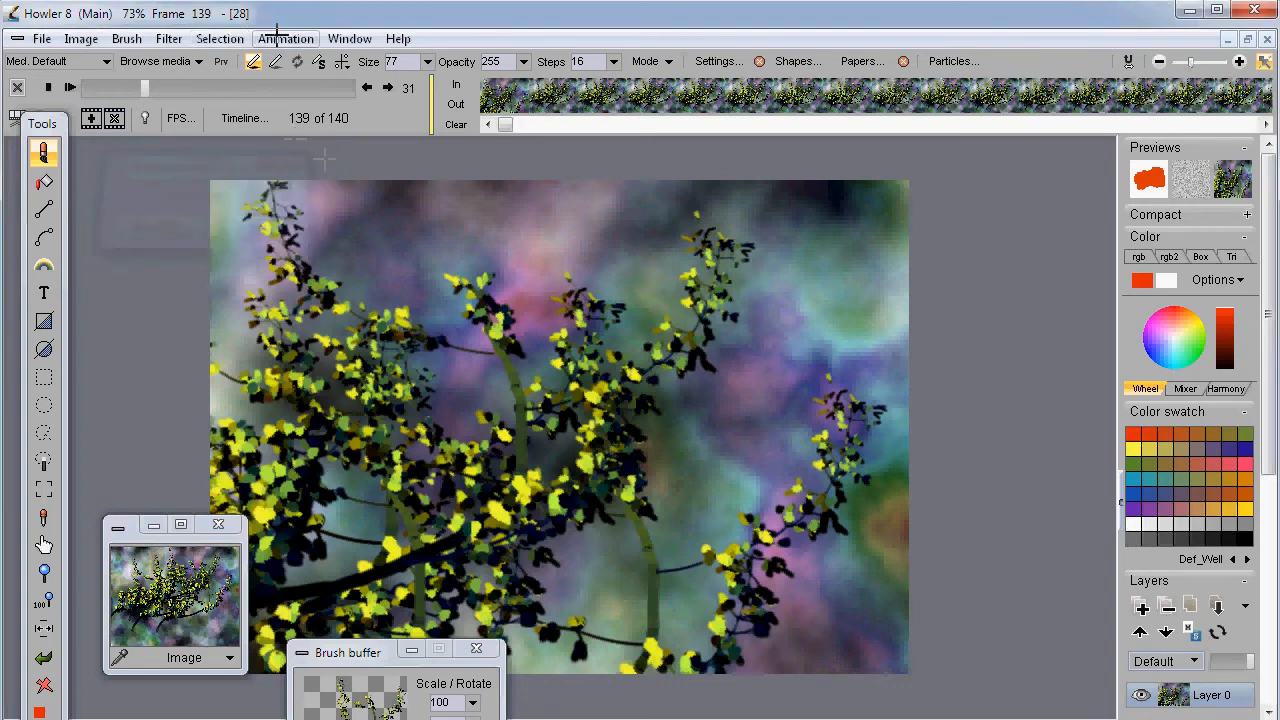
pyautogui.click(278, 36)
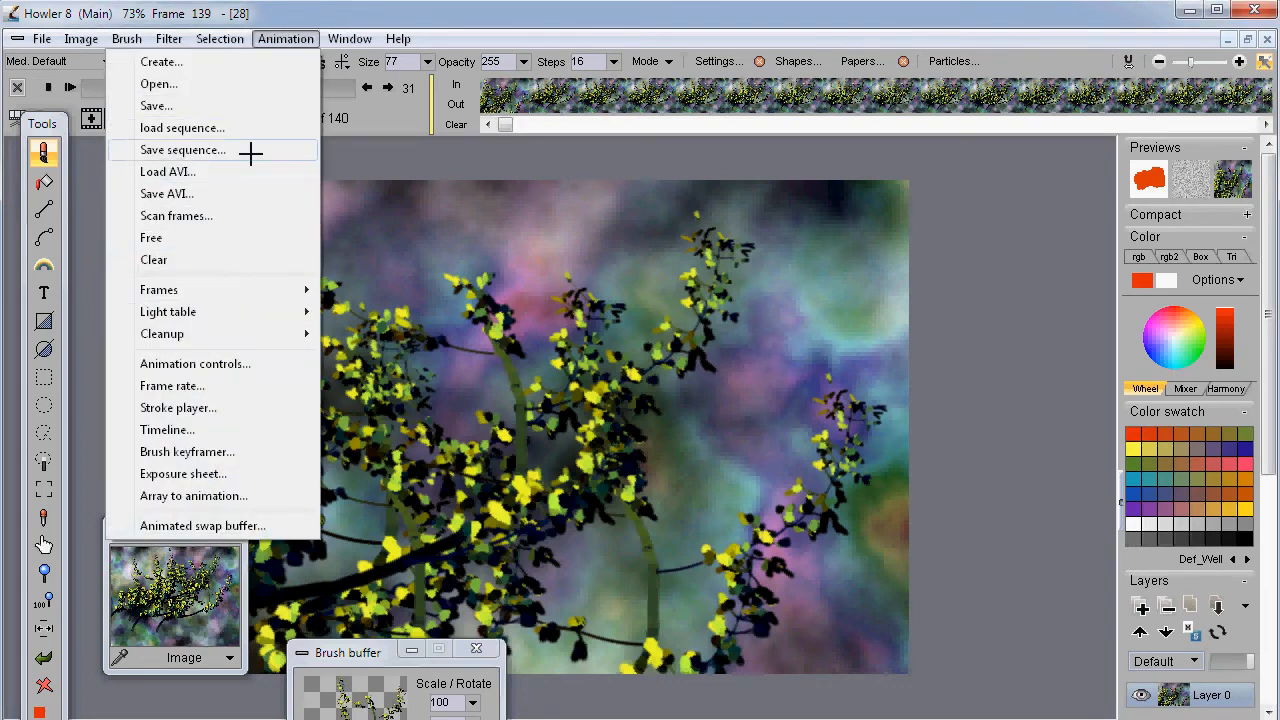
pyautogui.click(192, 149)
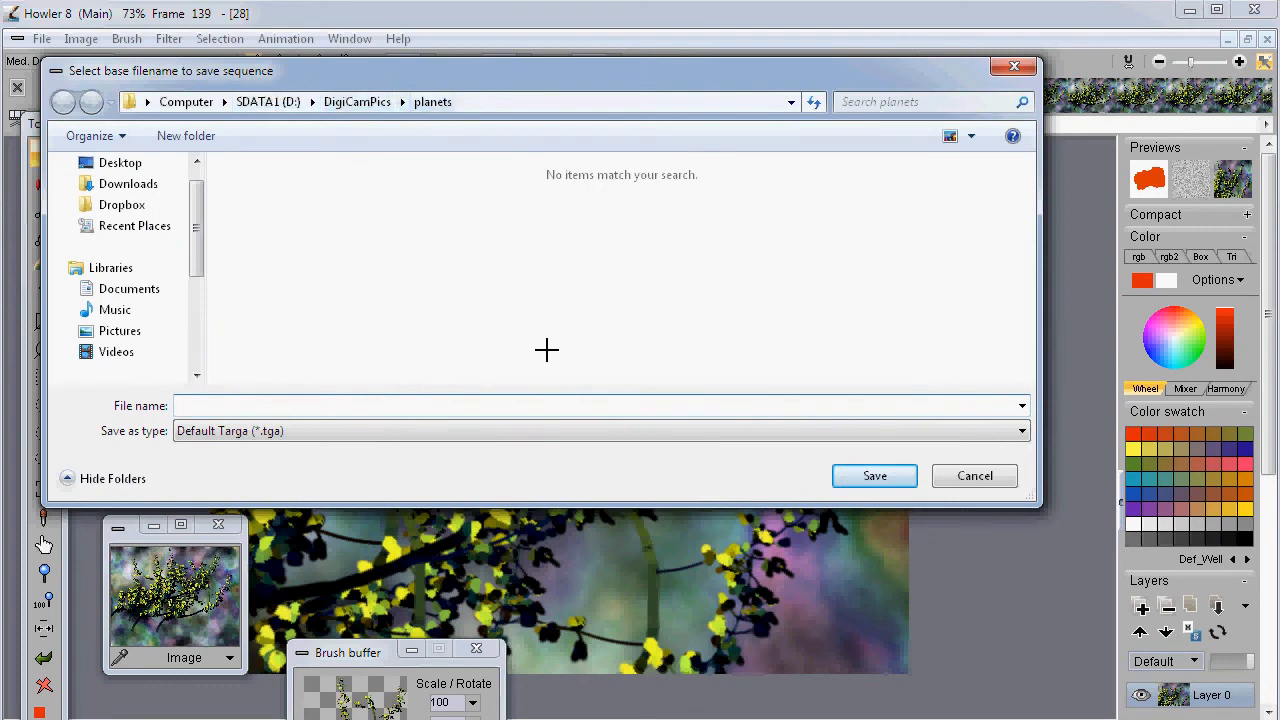
# - Create and open a new folder named test1 inside the planets folder, and switch its file view to icons
pyautogui.click(186, 135)
pyautogui.write('test1')
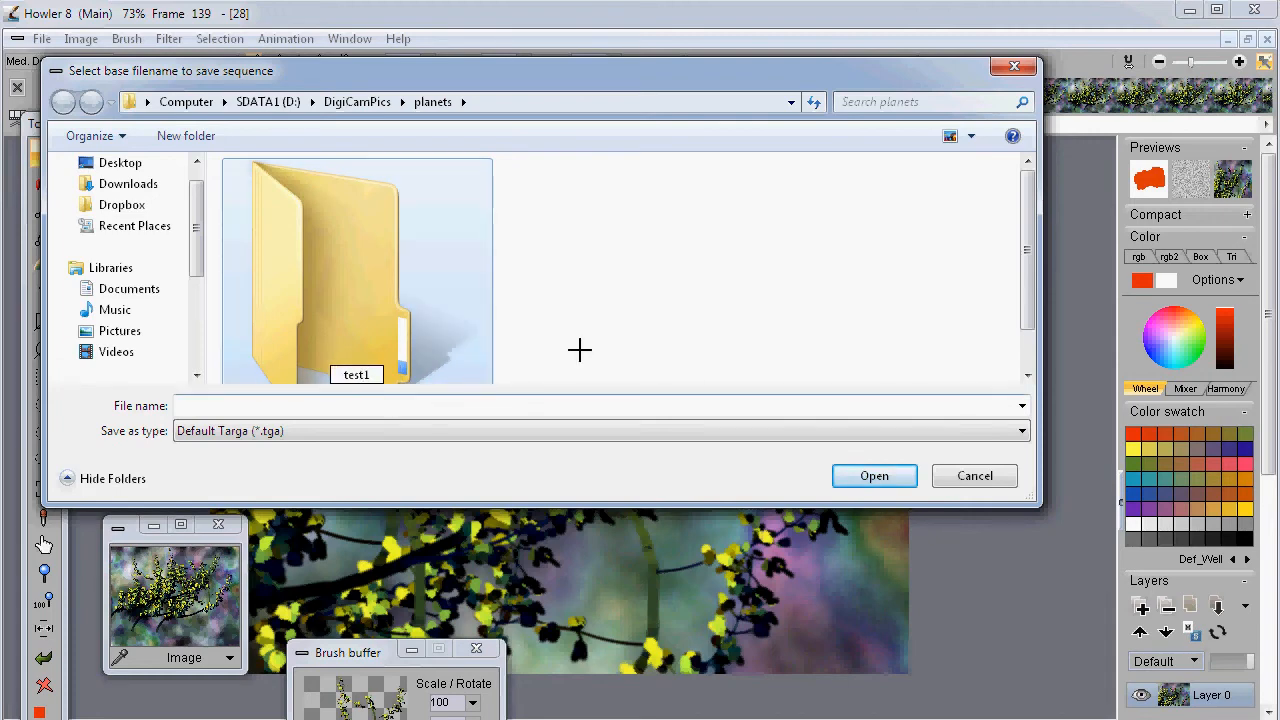
pyautogui.doubleClick(358, 234)
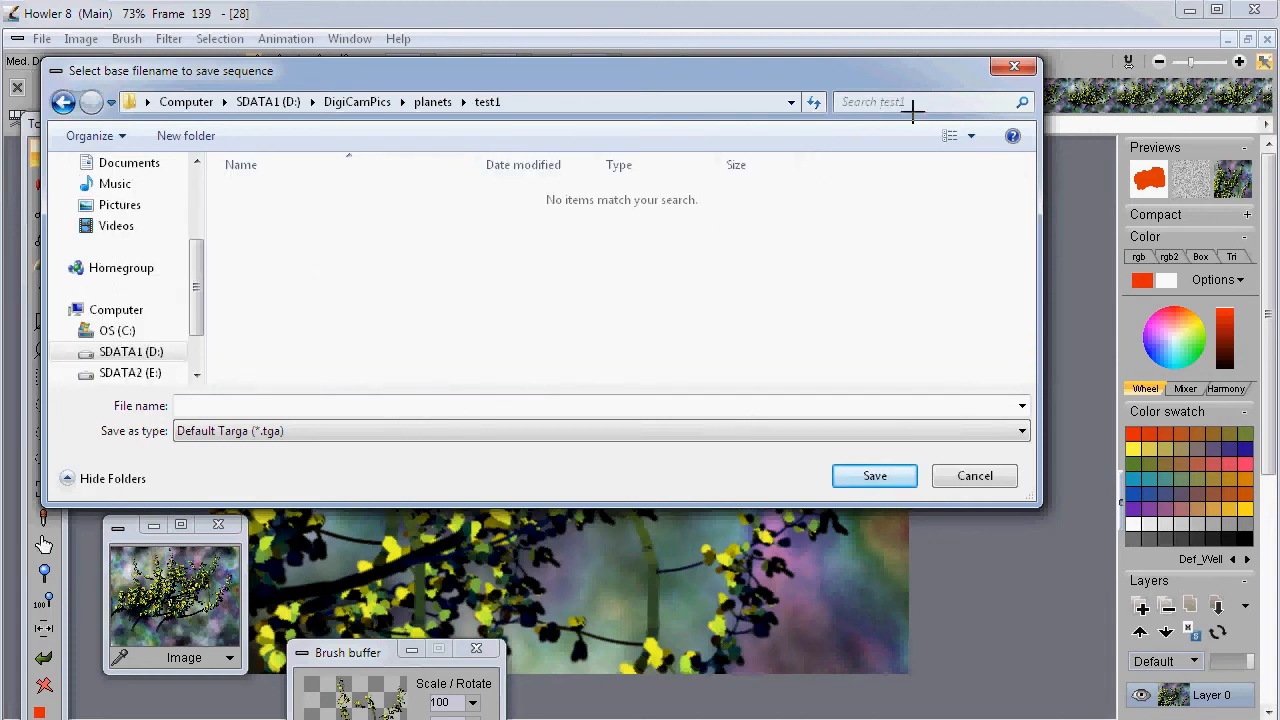
pyautogui.click(970, 135)
pyautogui.moveTo(973, 187); pyautogui.dragTo(980, 52)
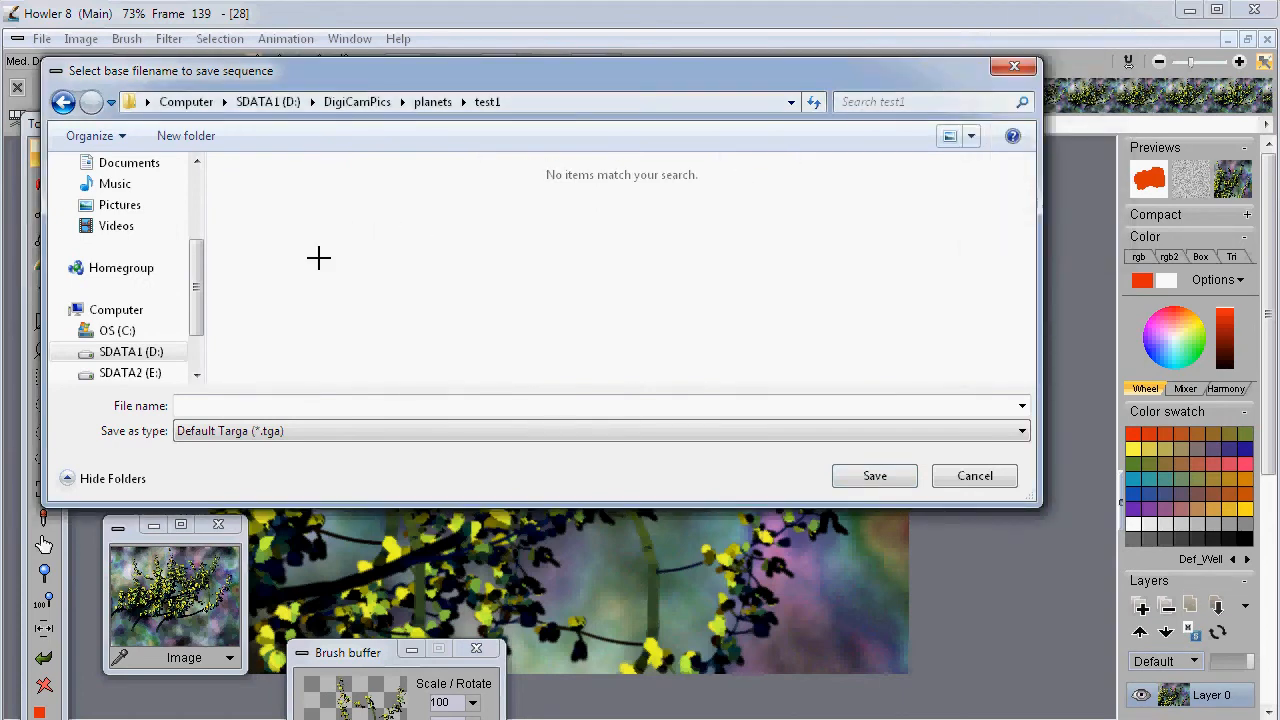
# - Choose Jpg as the sequence's file type and enter frame as the base file name
pyautogui.click(283, 430)
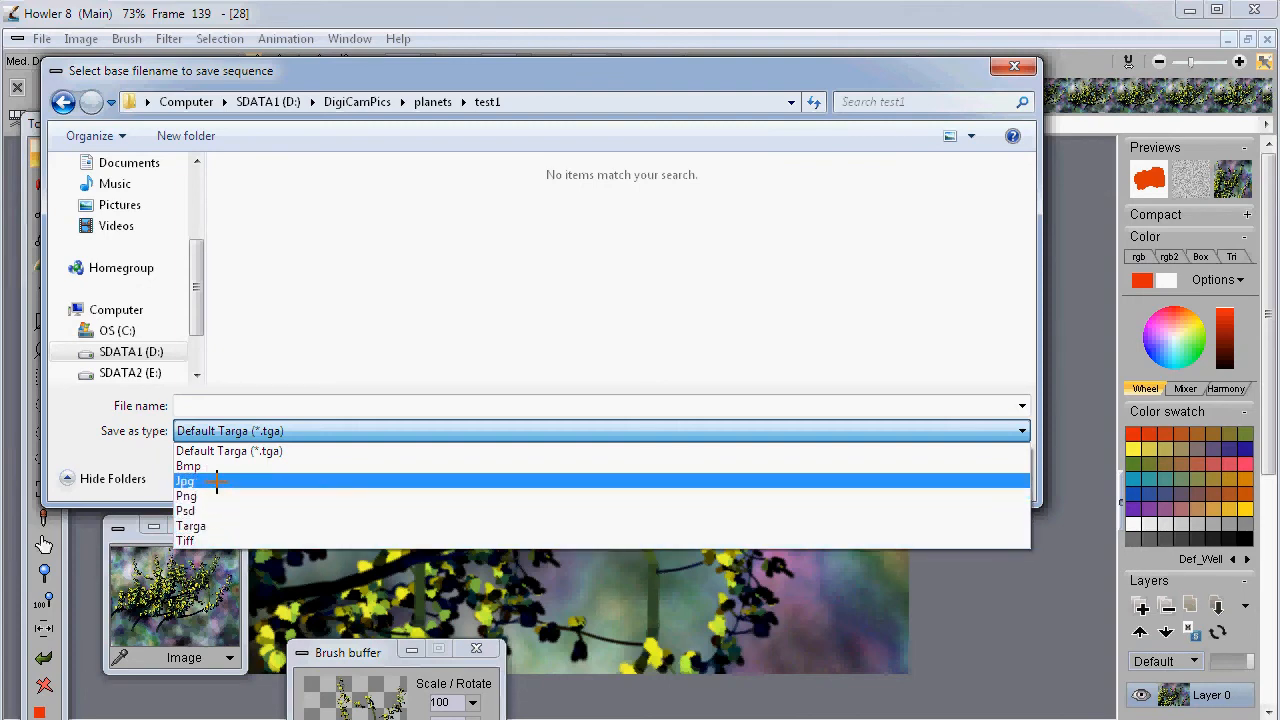
pyautogui.click(213, 481)
pyautogui.click(236, 405)
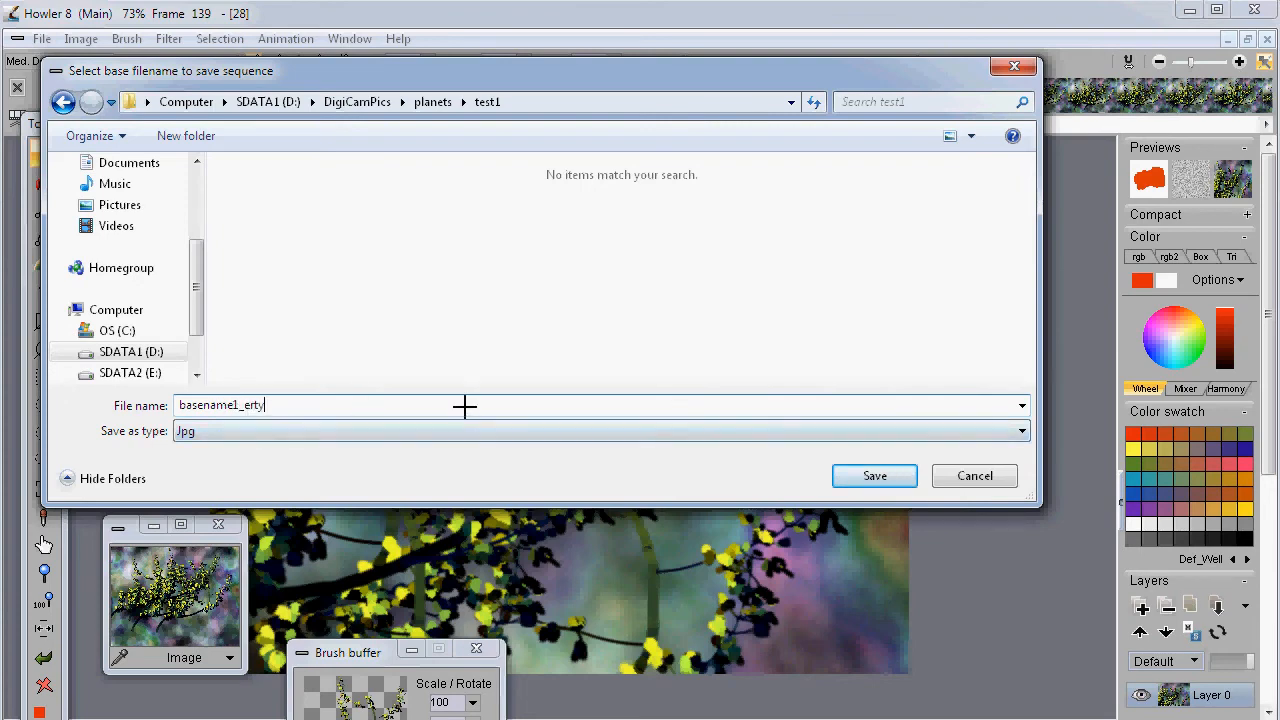
pyautogui.moveTo(340, 404); pyautogui.dragTo(86, 398)
pyautogui.write('frame')
# - Save the image sequence with the Jpeg quality set to 81
pyautogui.click(858, 468)
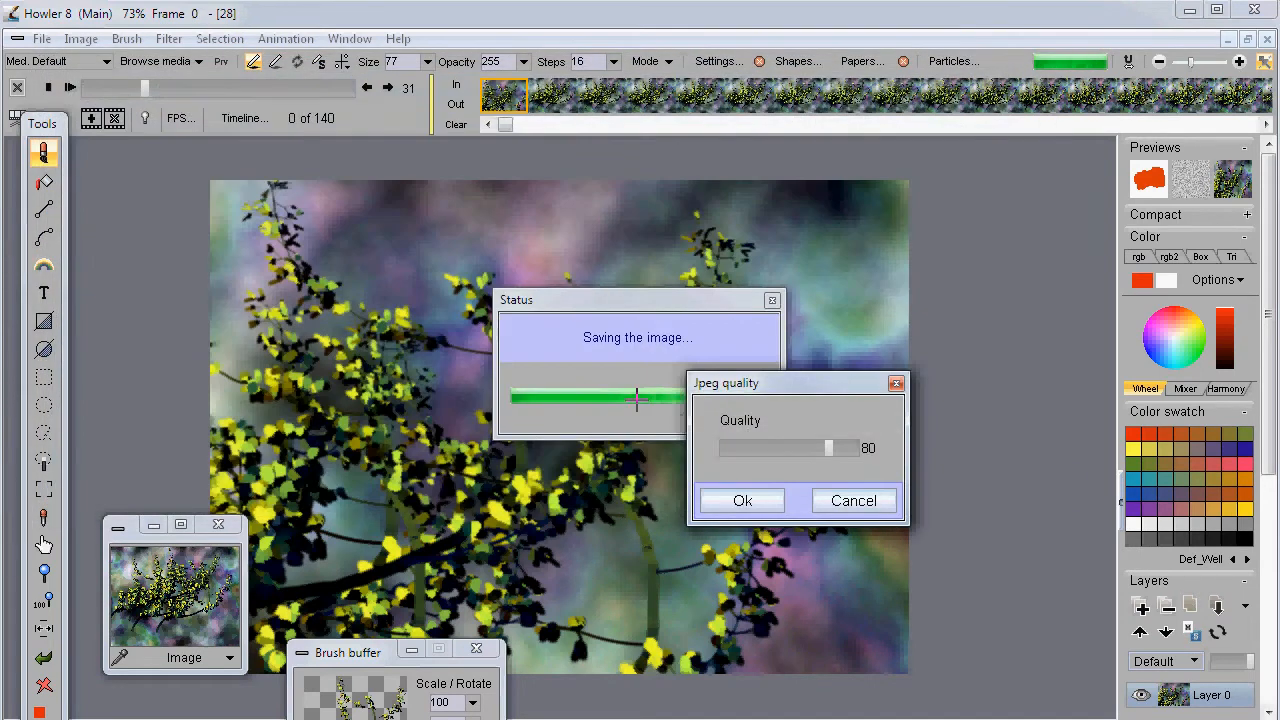
pyautogui.moveTo(820, 387); pyautogui.dragTo(514, 362)
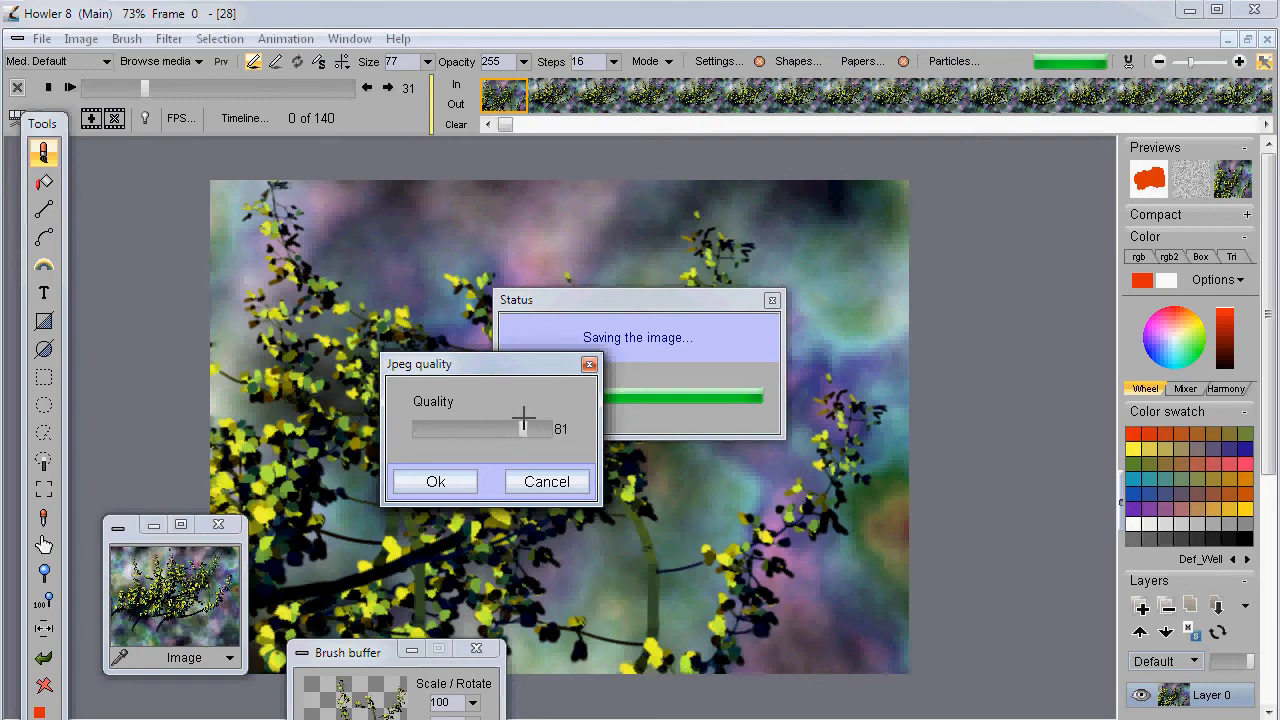
pyautogui.click(432, 478)
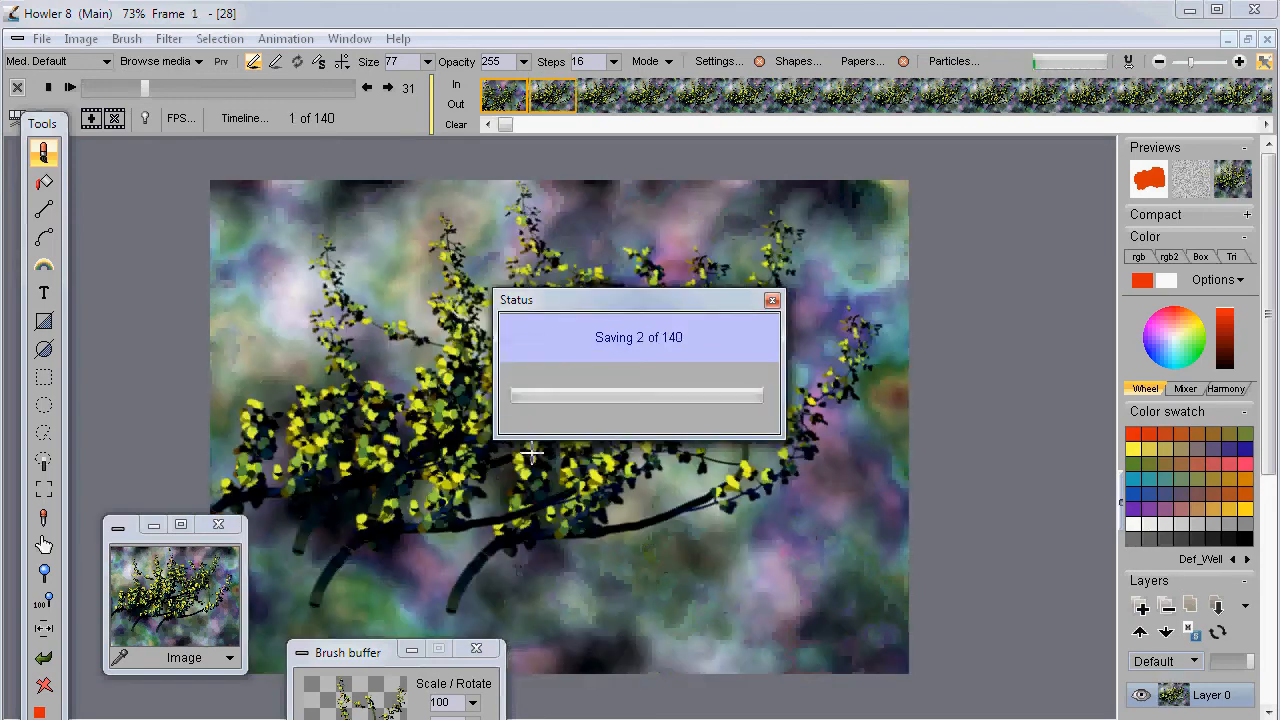